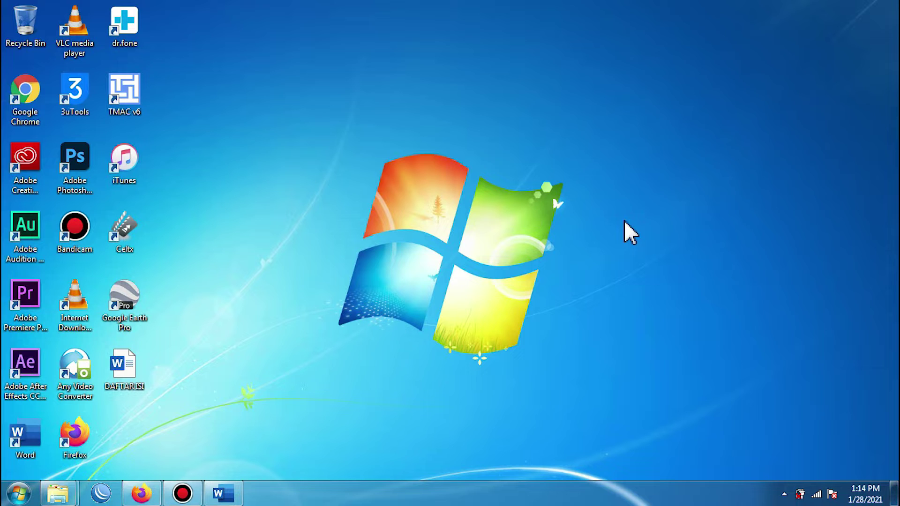
Step: Refresh the Windows desktop twice, then switch to the blank Word Document2
right_click(471, 80)
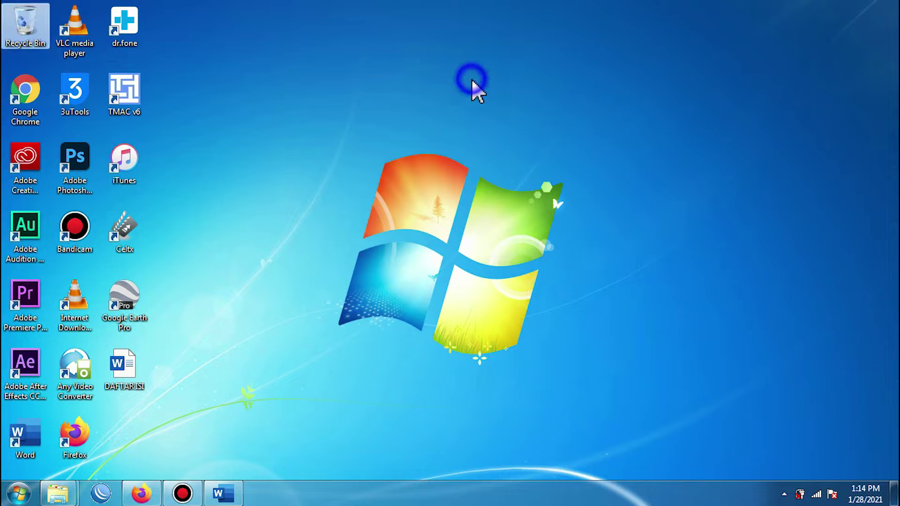
left_click(507, 151)
right_click(470, 90)
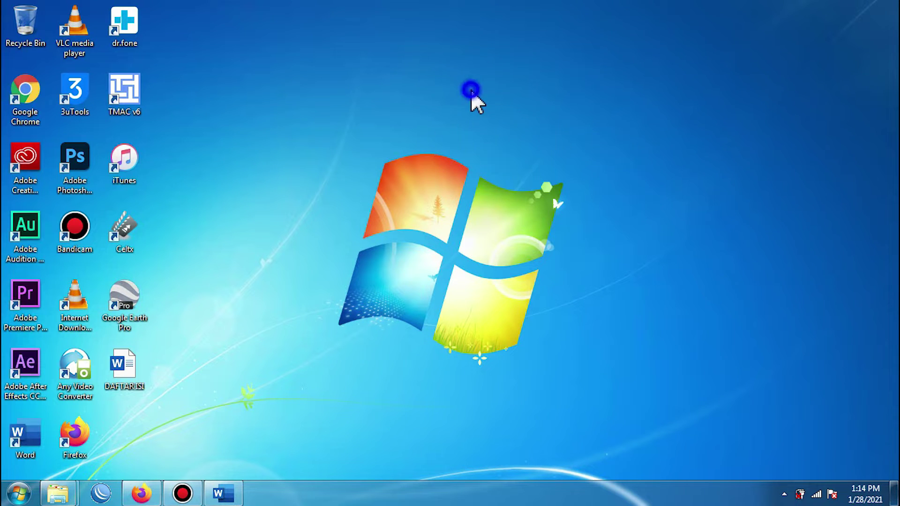
left_click(501, 156)
left_click(221, 493)
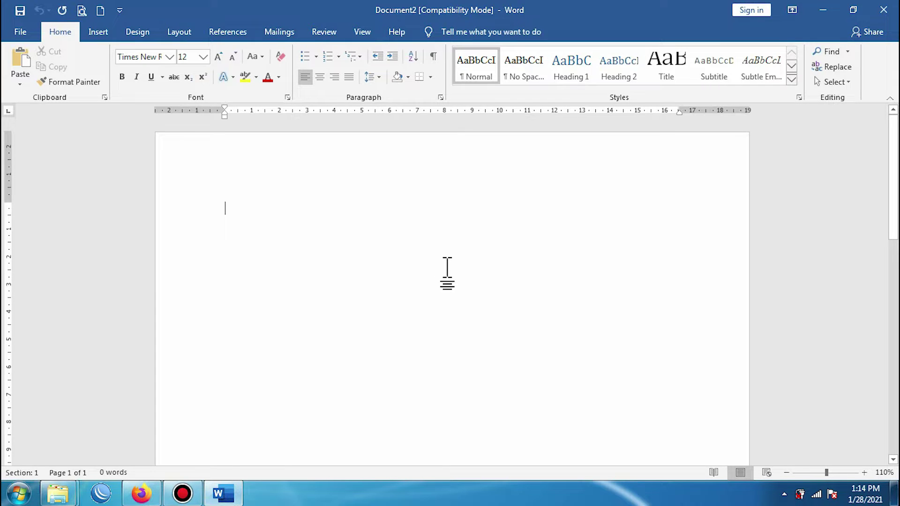
Step: Change the document font from Times New Roman to Arial and show the Layout ribbon
scroll(447, 273, "down", 12)
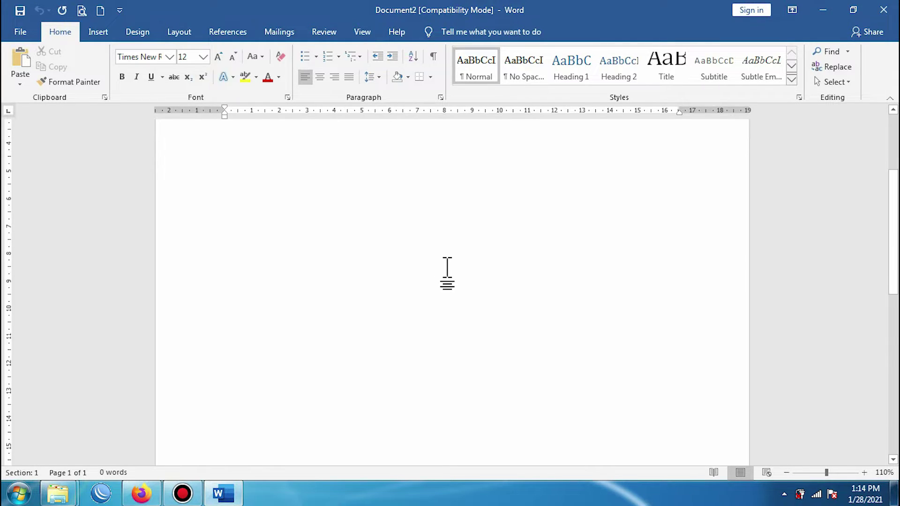
scroll(448, 273, "up", 12)
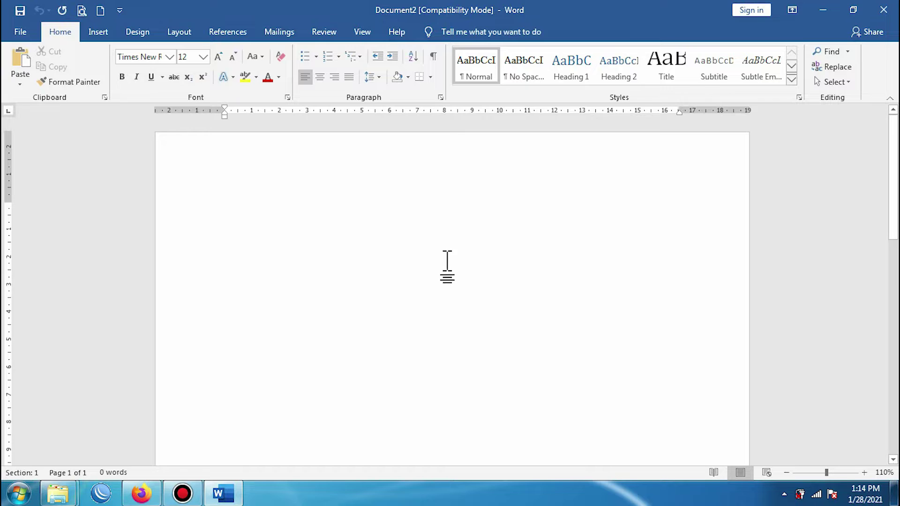
left_click(170, 57)
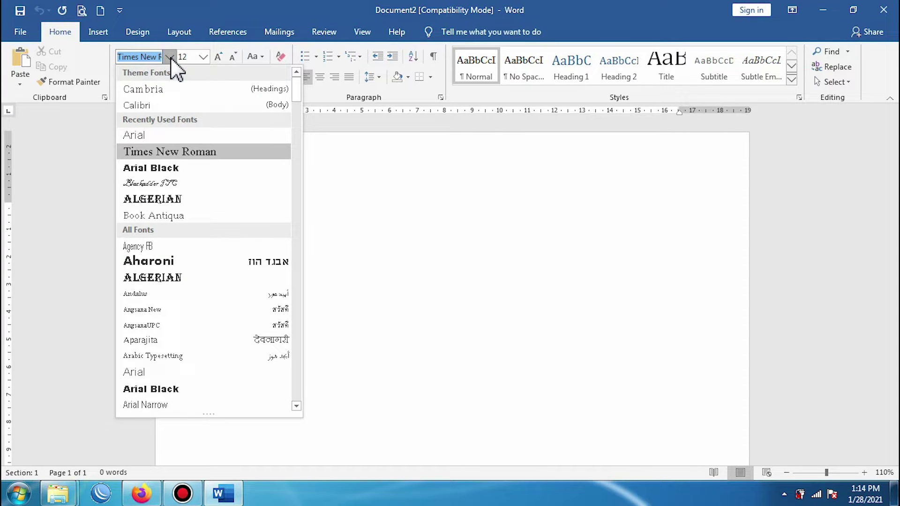
left_click(138, 135)
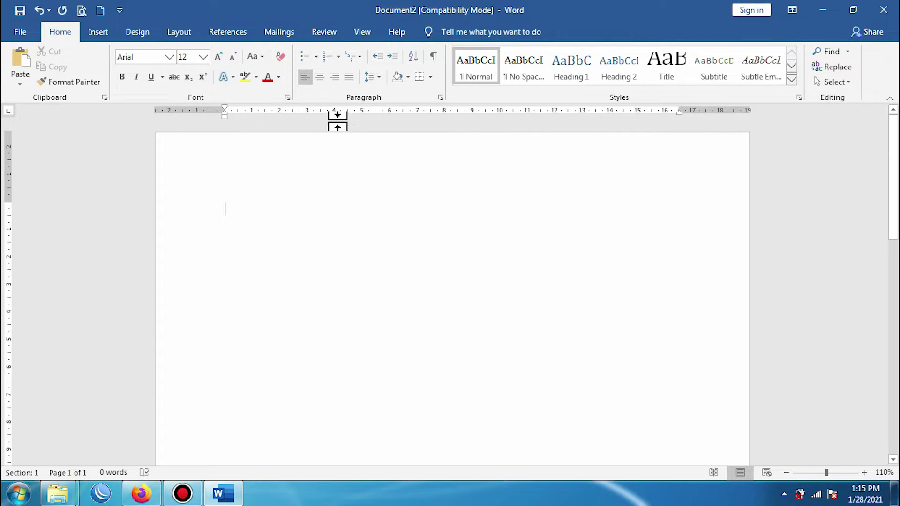
left_click(183, 40)
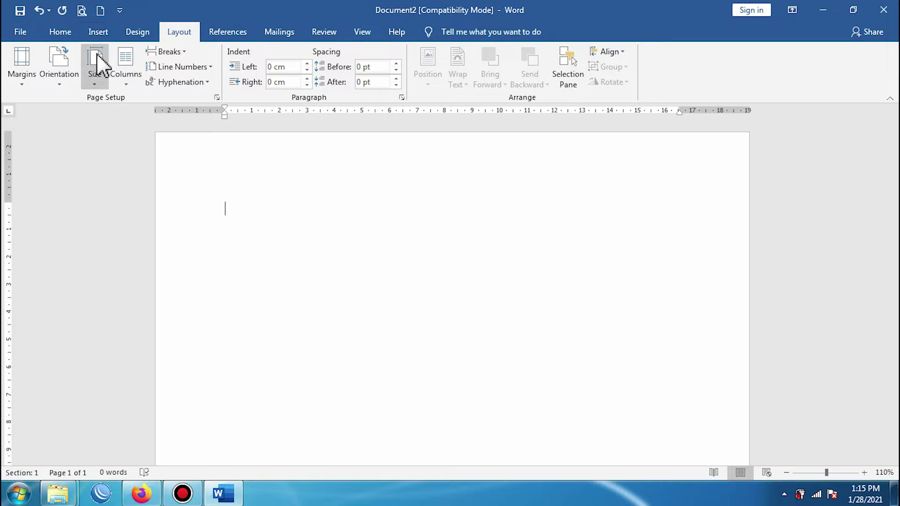
Step: Set the paper size to A4, then bring the paper size list back up
left_click(96, 81)
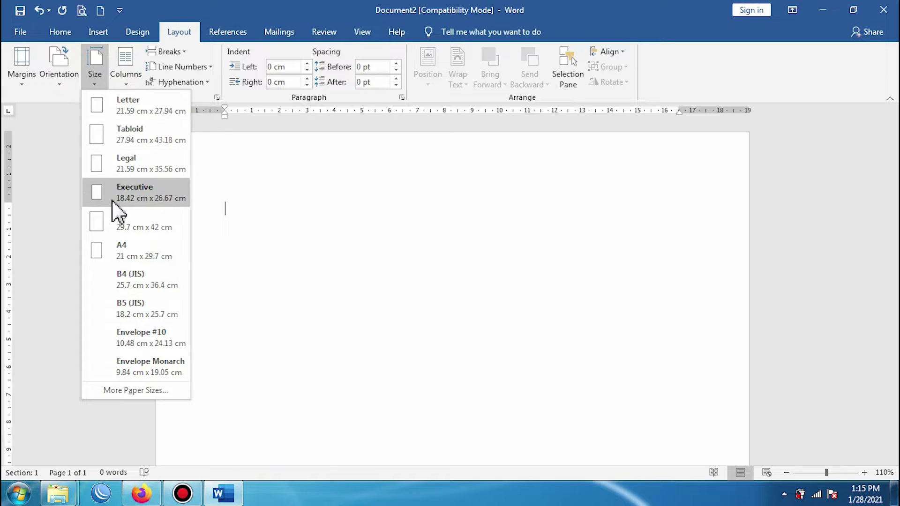
left_click(113, 248)
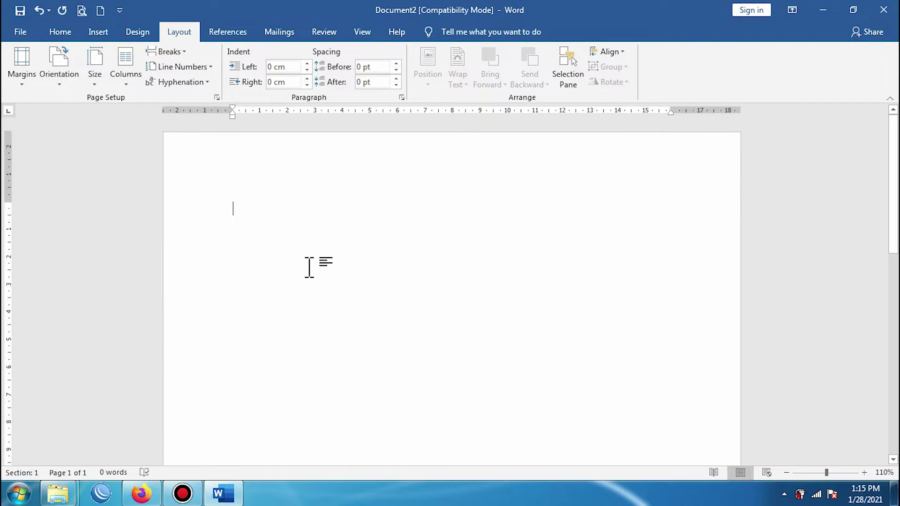
scroll(309, 267, "down", 15)
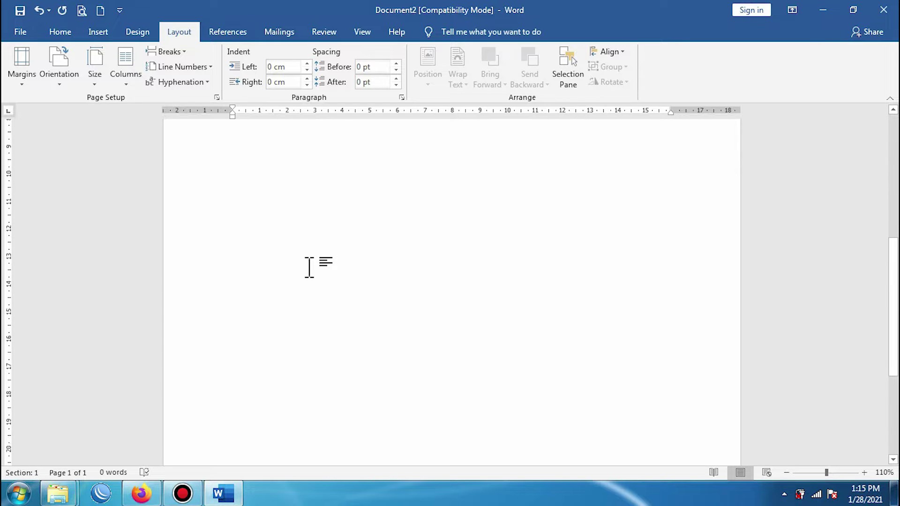
scroll(309, 267, "up", 15)
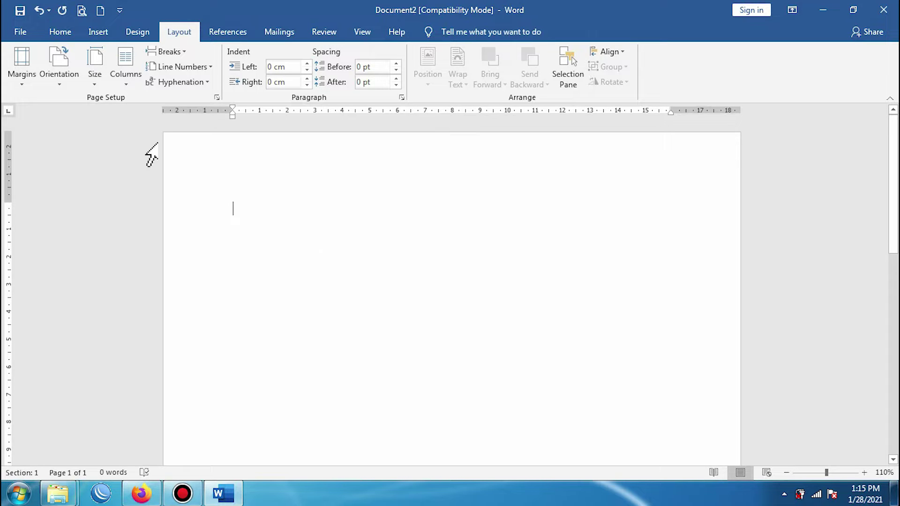
left_click(95, 75)
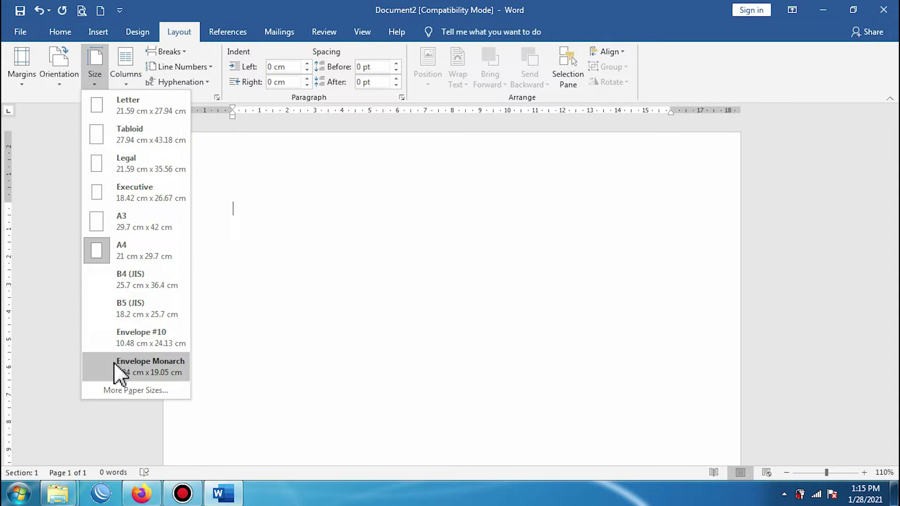
left_click(100, 78)
left_click(101, 77)
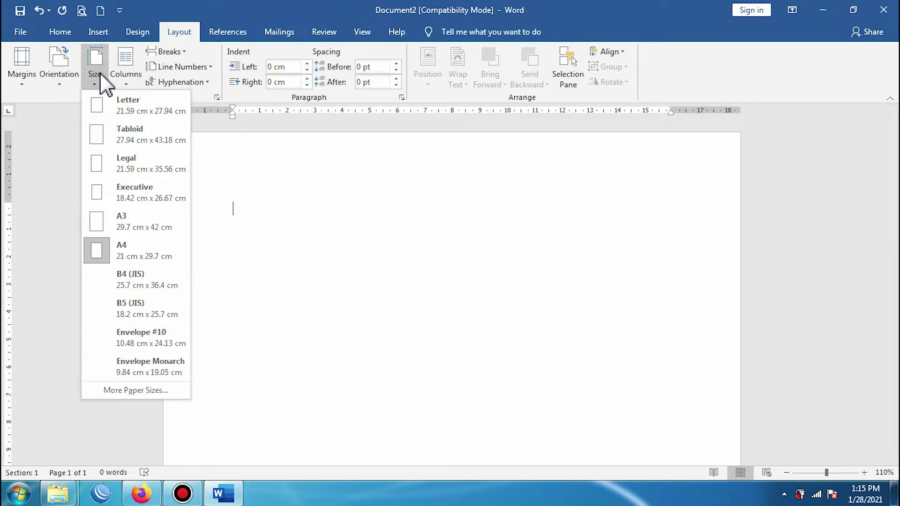
Step: Enter a custom paper size of 21.5 cm wide by 33 cm tall and apply it
left_click(110, 394)
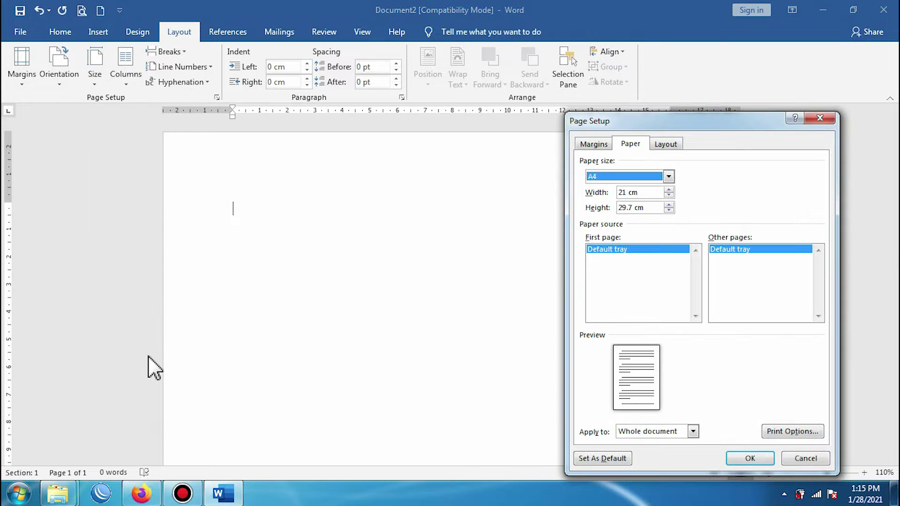
left_click(627, 193)
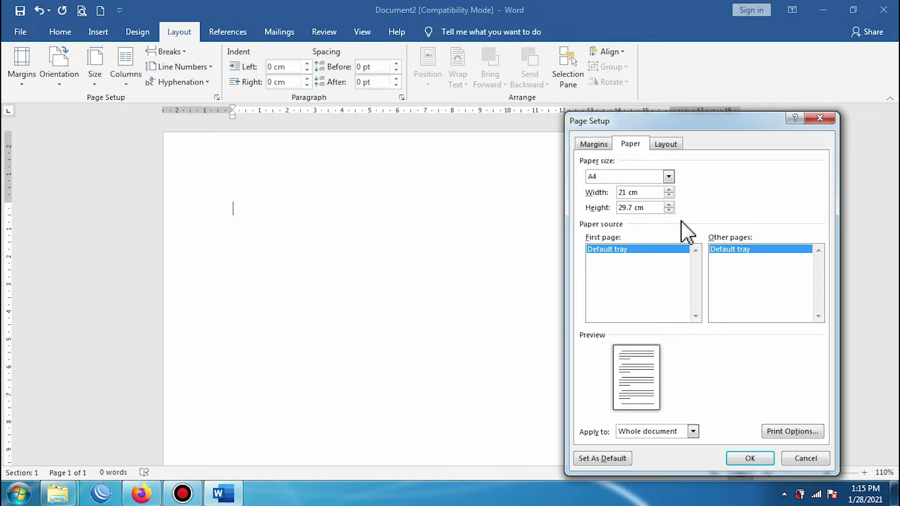
type(".5")
key("Tab")
type("3")
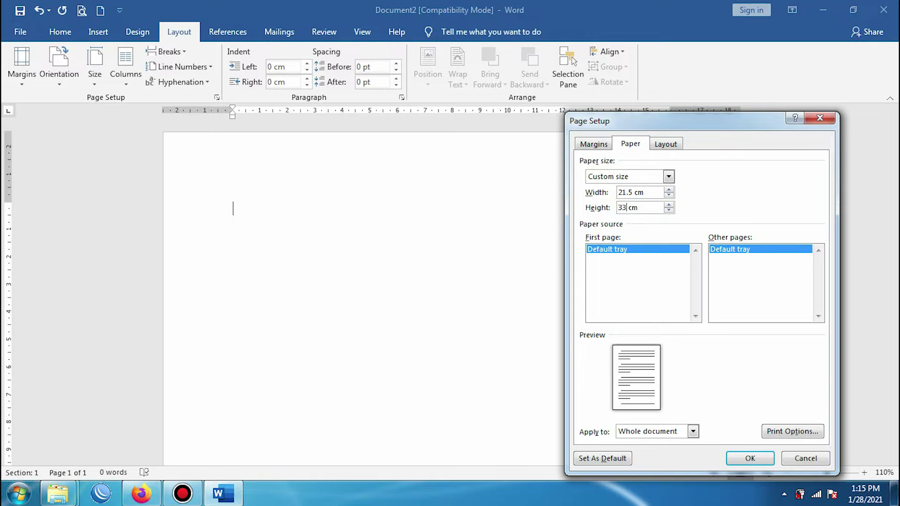
left_click(745, 458)
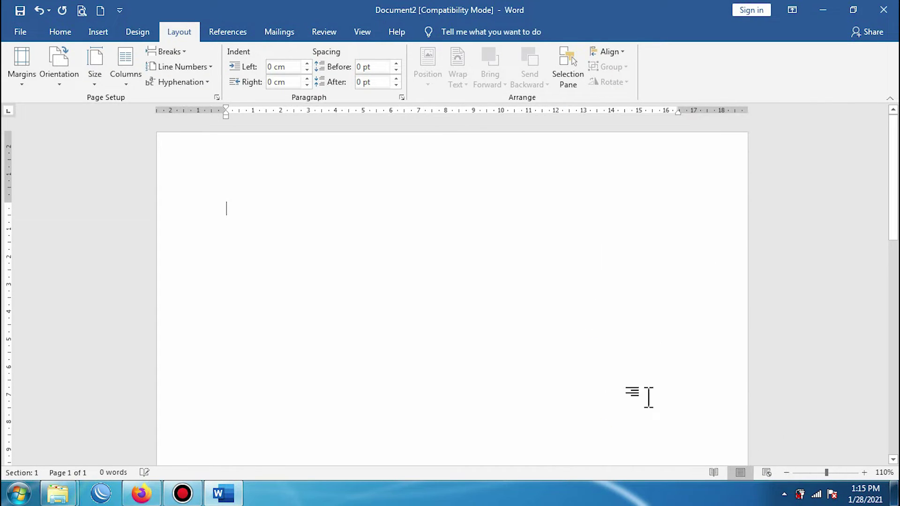
left_click(786, 472)
Step: Zoom the page out and bring up the Custom Margins settings
left_click(786, 472)
left_click(786, 472)
scroll(339, 332, "down", 5)
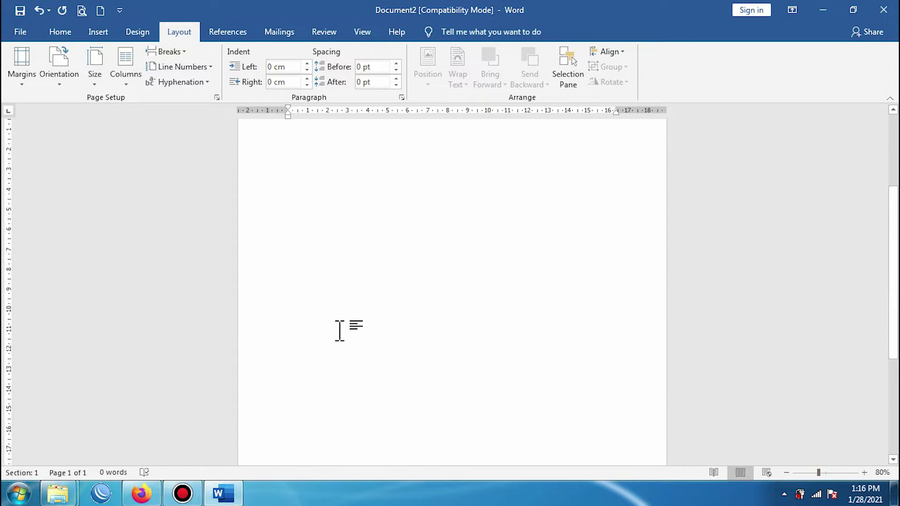
scroll(339, 331, "up", 5)
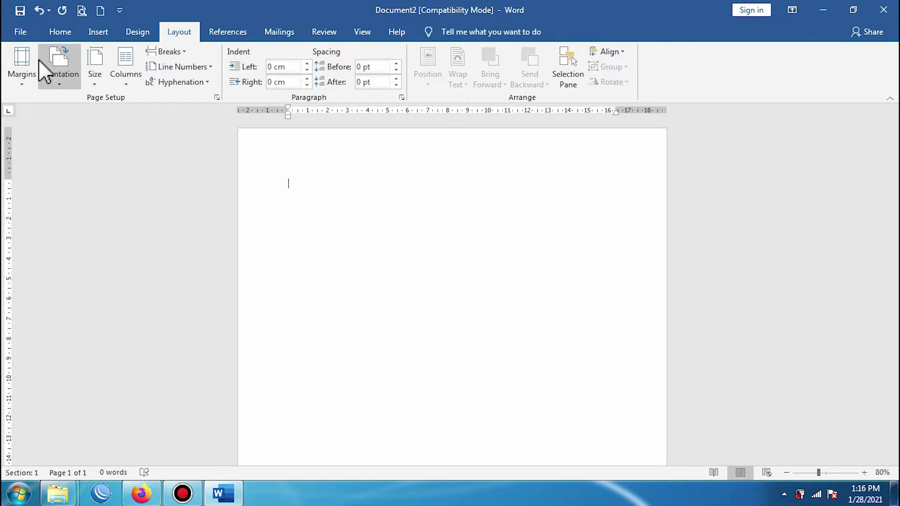
left_click(20, 66)
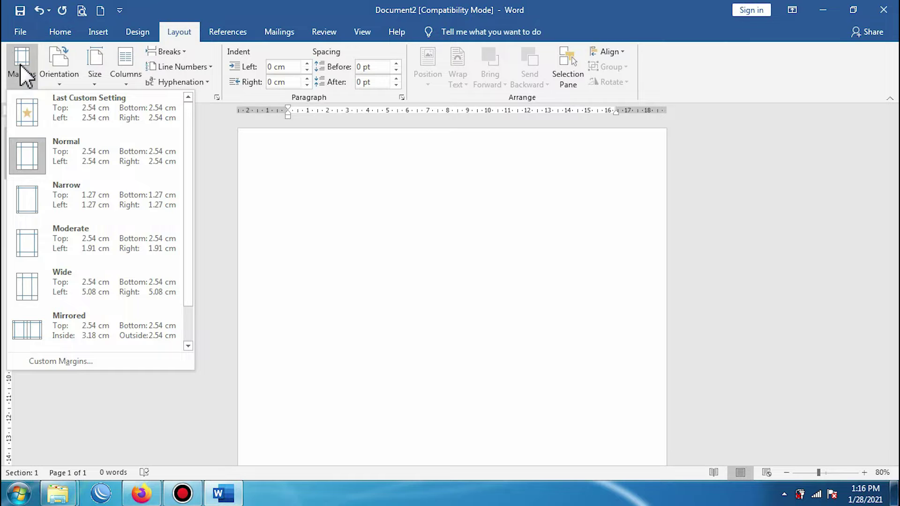
left_click(49, 362)
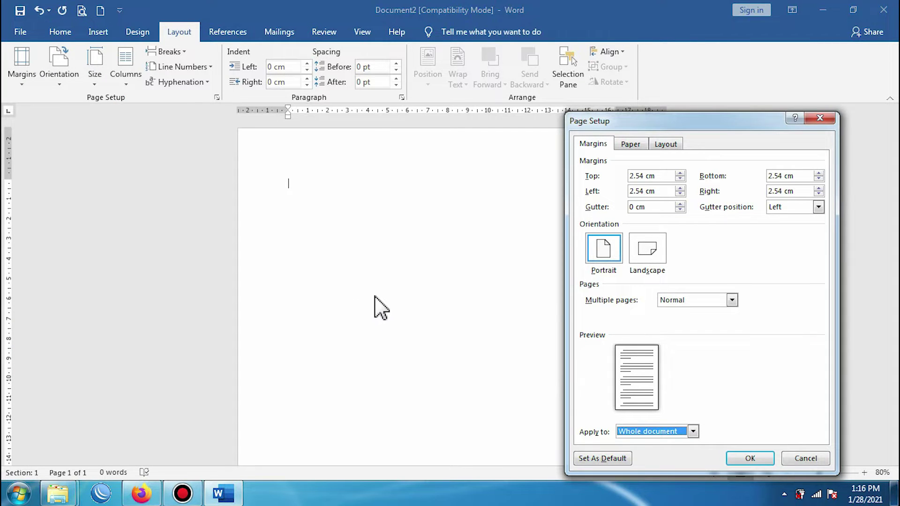
Step: Enter 3 cm for the top, left, bottom and right margins
double_click(645, 177)
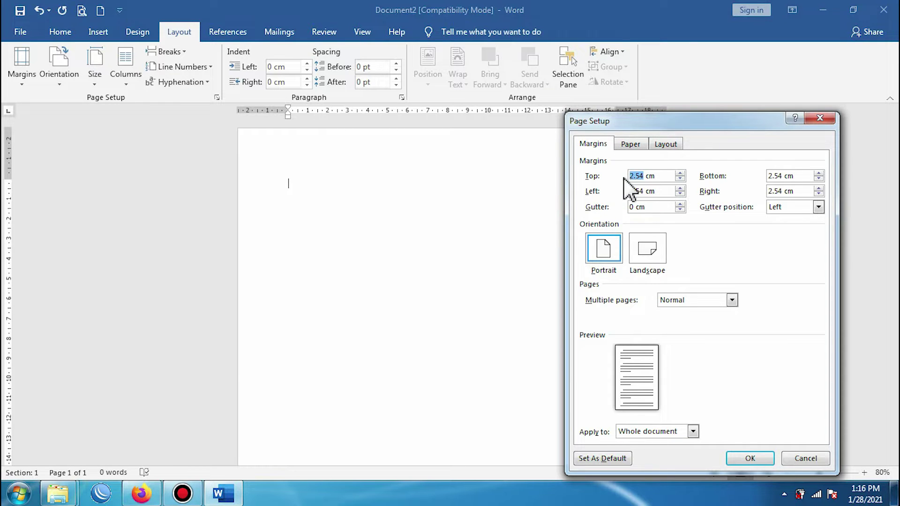
type("3")
double_click(649, 191)
type("3")
double_click(781, 176)
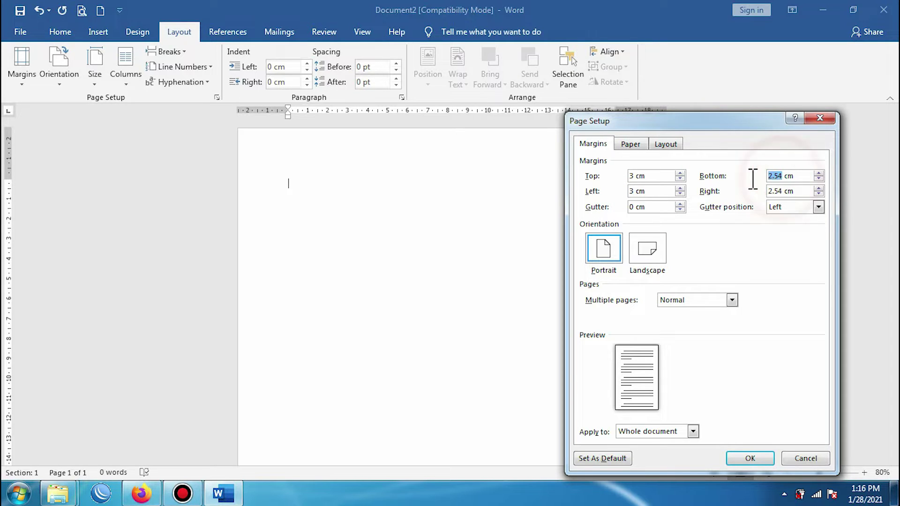
type("3")
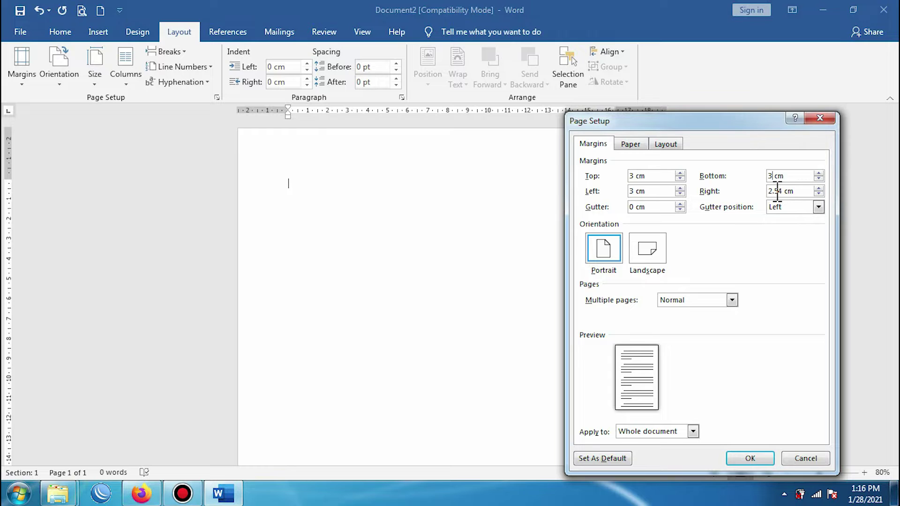
double_click(783, 191)
type("3")
Step: Set a 1.2 cm gutter with its position on the left
left_click(634, 207)
key("BackSpace")
left_click(698, 230)
left_click(818, 207)
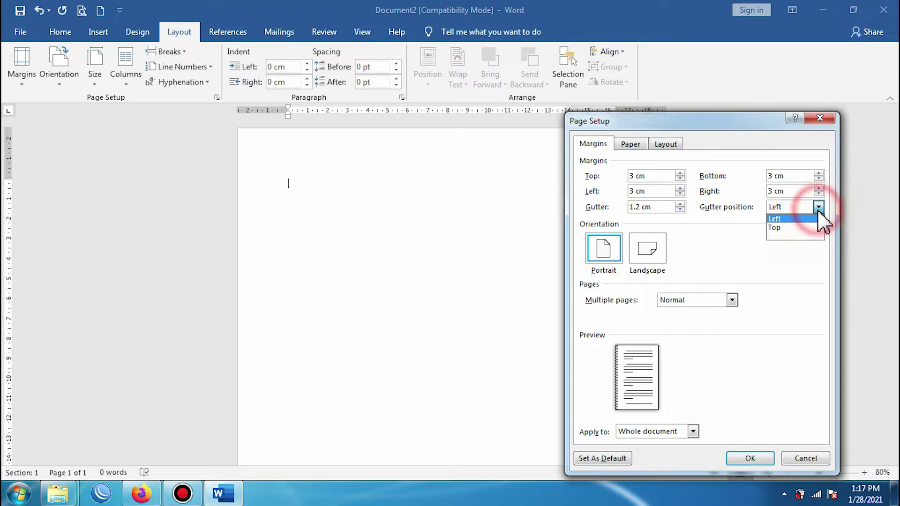
left_click(779, 228)
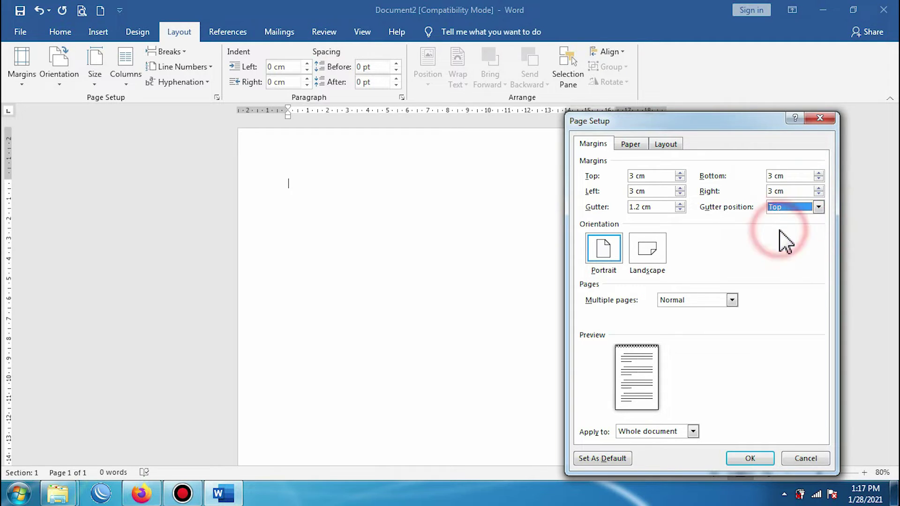
left_click(818, 208)
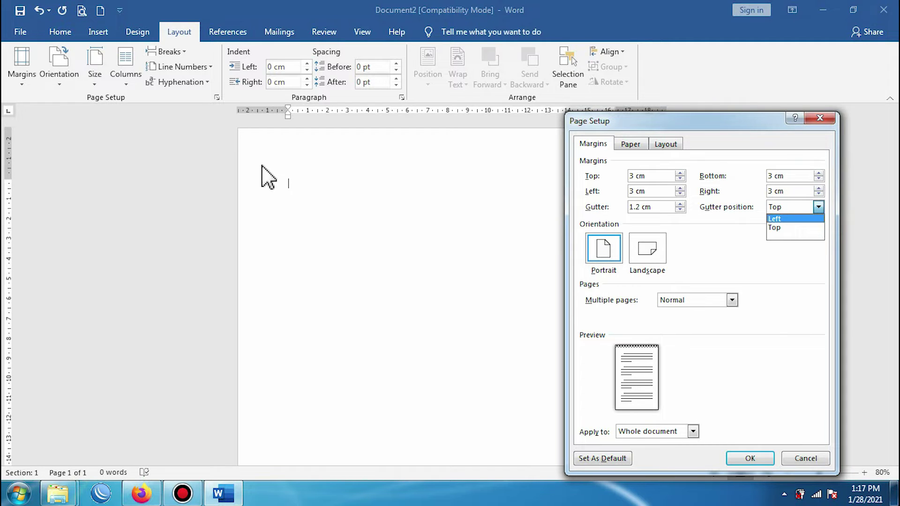
left_click(779, 219)
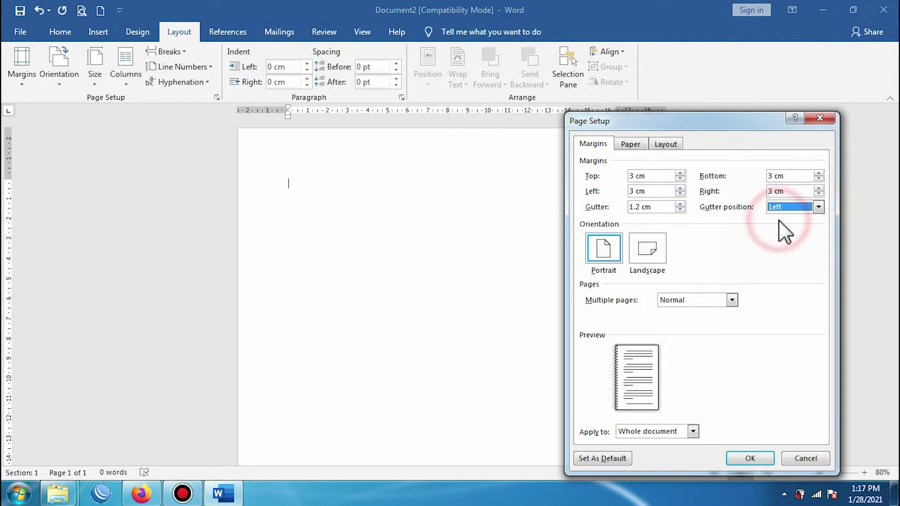
left_click(818, 208)
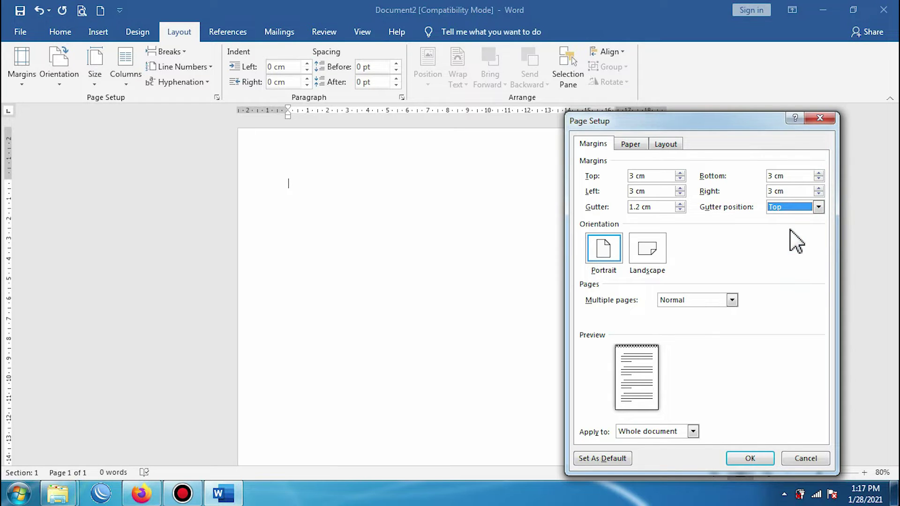
left_click(818, 207)
left_click(786, 220)
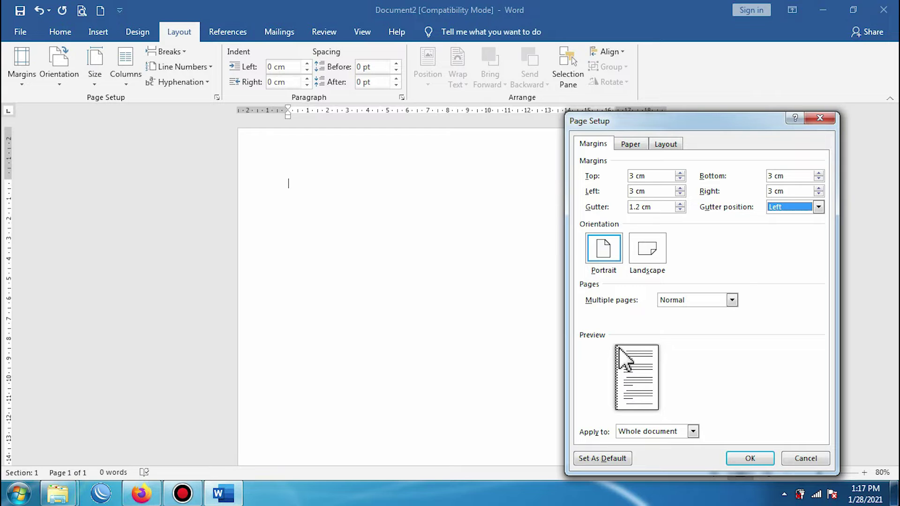
Step: Keep portrait orientation and apply the new margin settings
left_click(649, 256)
left_click(605, 254)
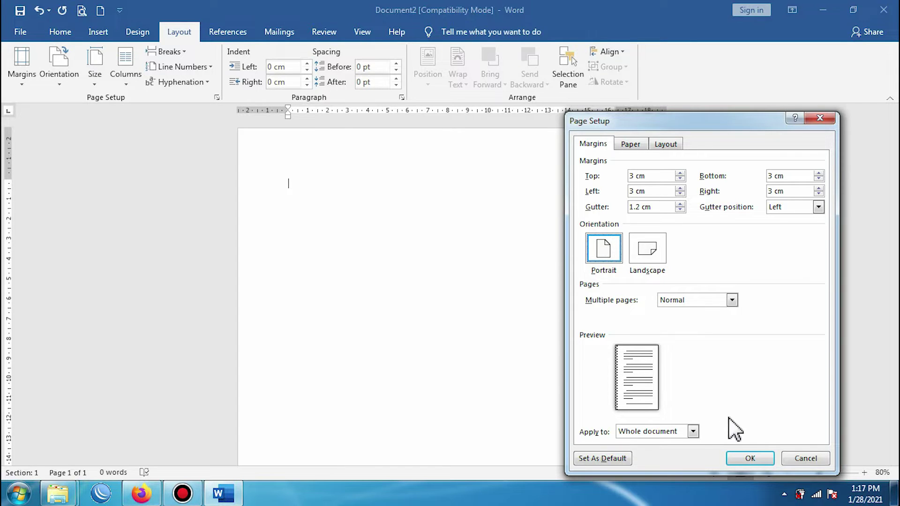
left_click(749, 458)
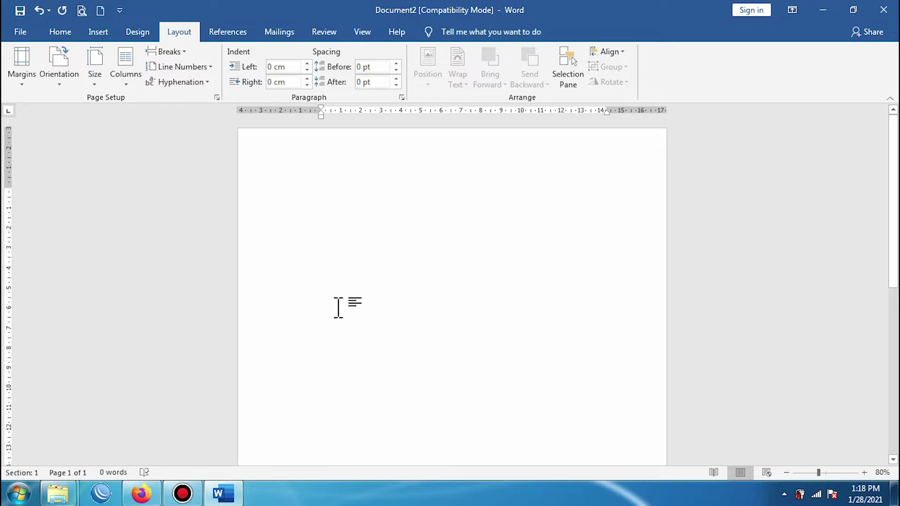
scroll(354, 248, "down", 1)
scroll(370, 295, "up", 1)
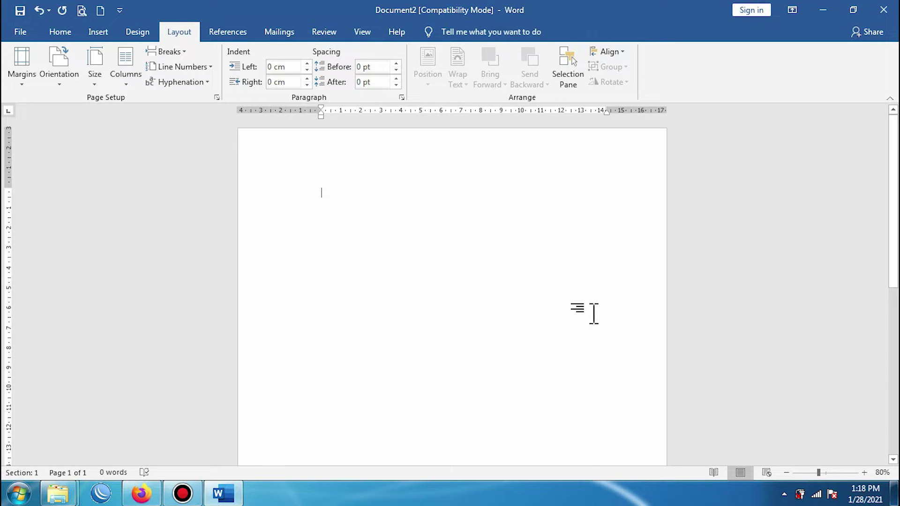
scroll(593, 313, "down", 1)
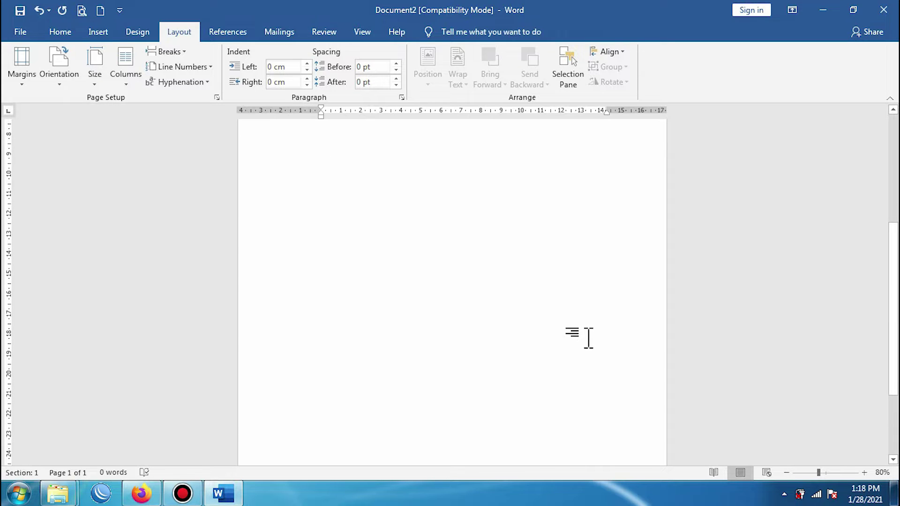
scroll(589, 337, "up", 1)
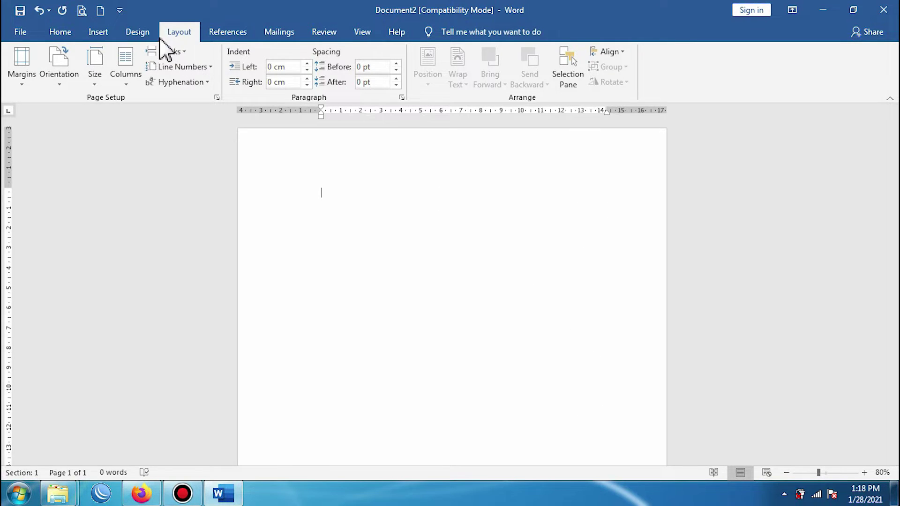
Step: Bring up the Page Border settings in Borders and Shading
left_click(60, 32)
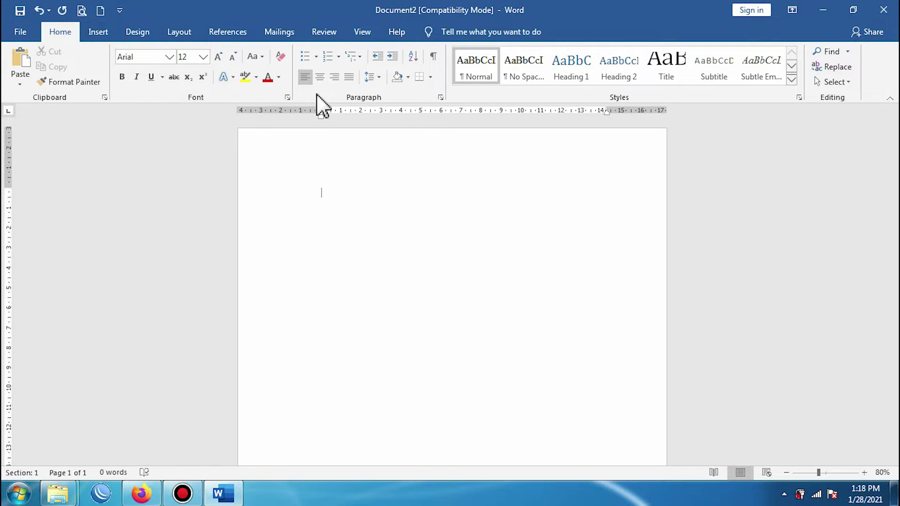
left_click(431, 78)
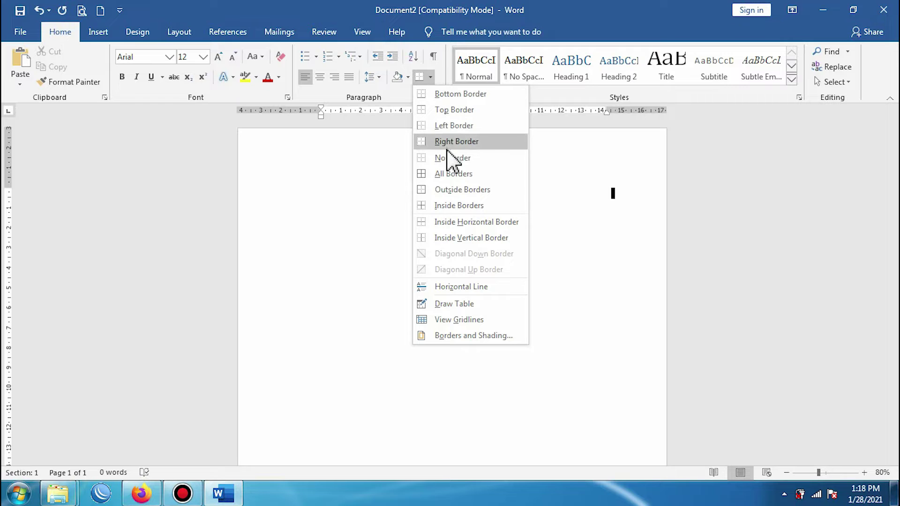
left_click(457, 336)
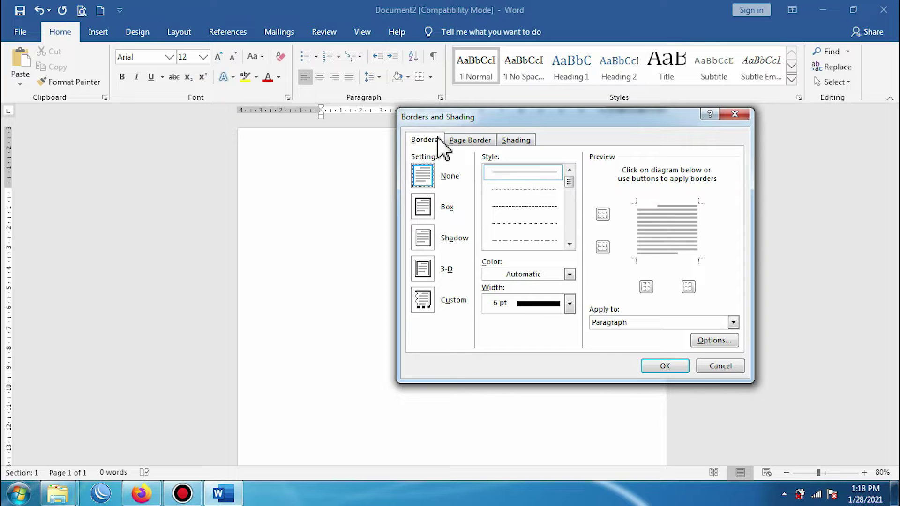
left_click_drag(514, 118, 478, 152)
left_click_drag(380, 161, 319, 167)
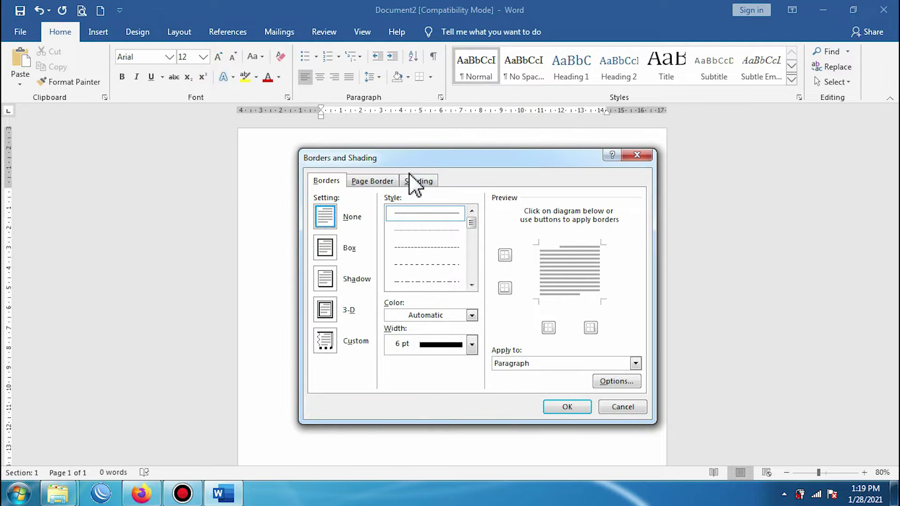
left_click(373, 182)
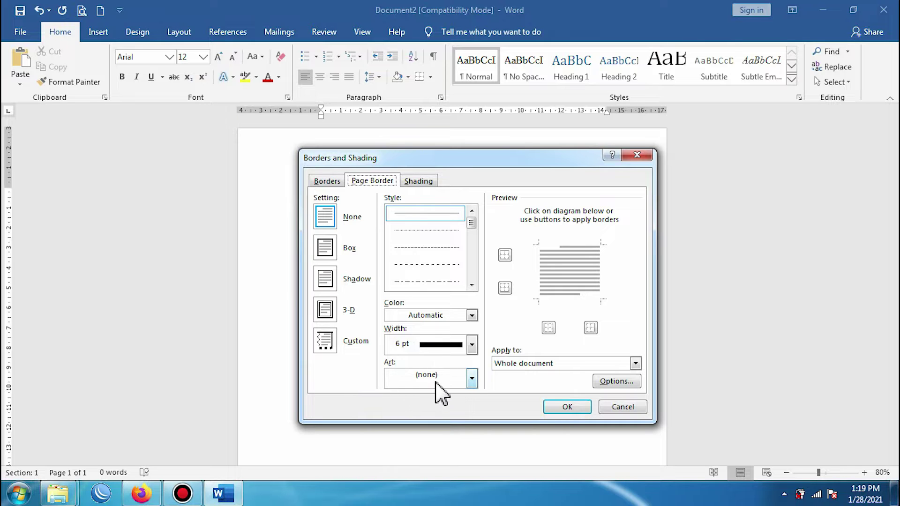
Step: Apply the zigzag art page border at 20 pt width
left_click(472, 378)
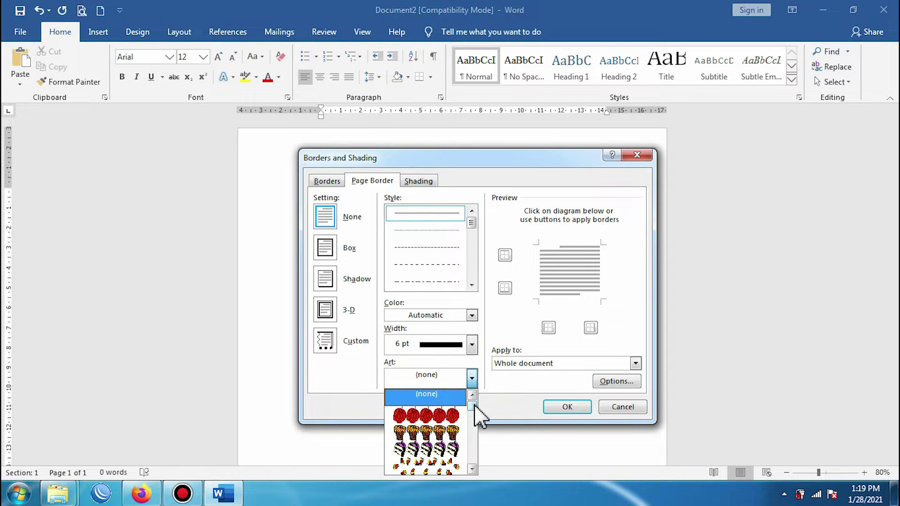
left_click(462, 162)
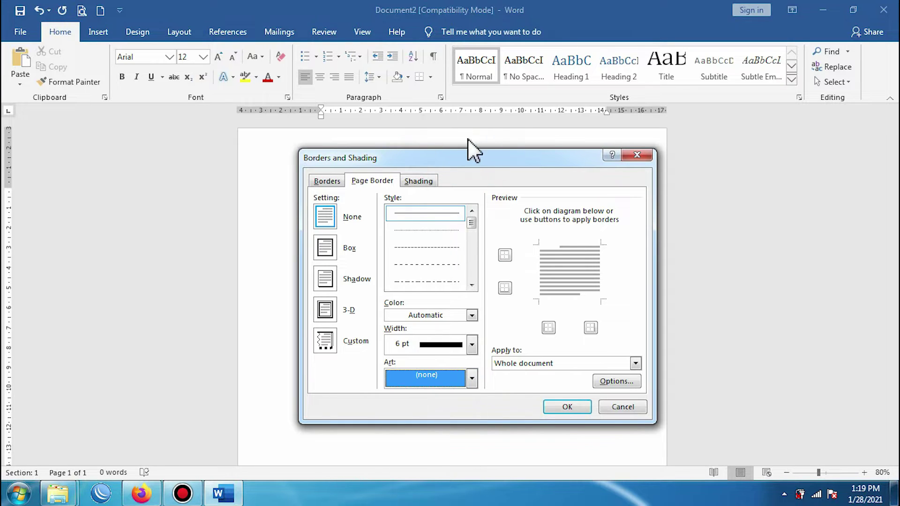
mouse_move(467, 158)
left_mouse_down()
mouse_move(465, 36)
mouse_move(461, 59)
left_mouse_up()
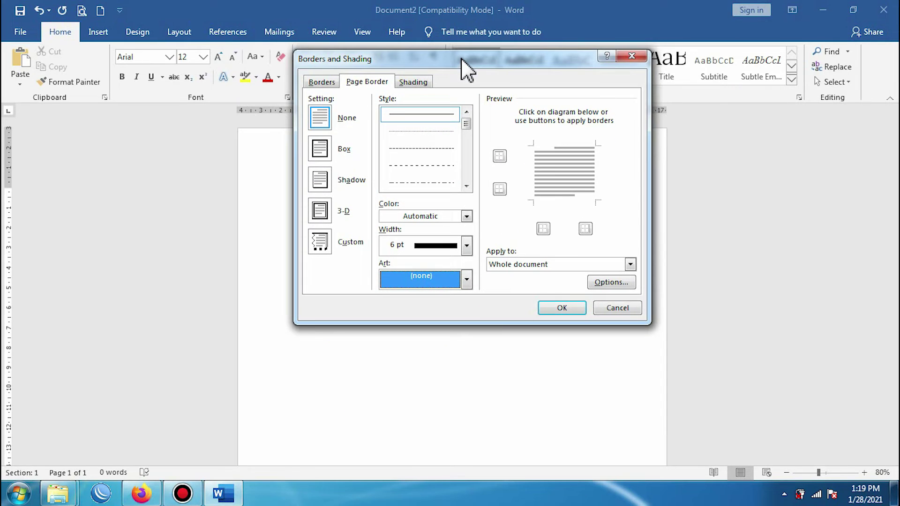
left_click(466, 279)
left_click(468, 307)
left_click_drag(469, 307, 474, 350)
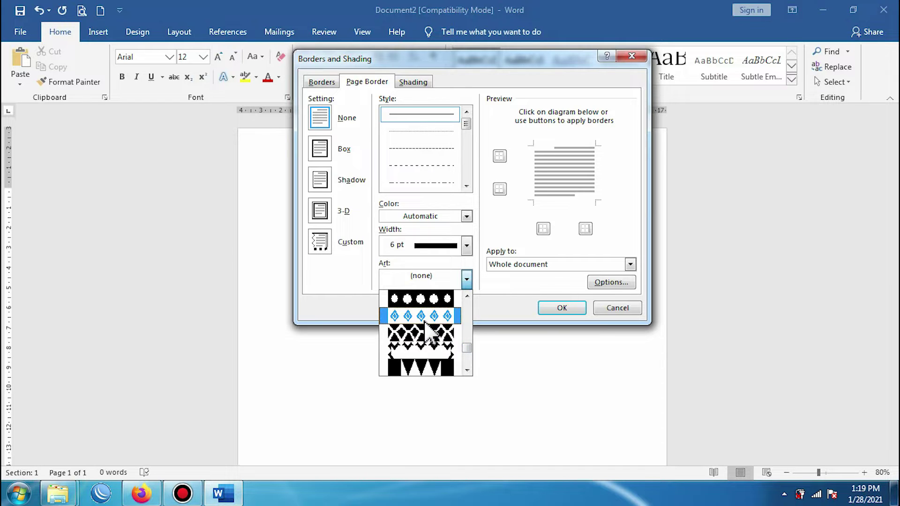
left_click(424, 344)
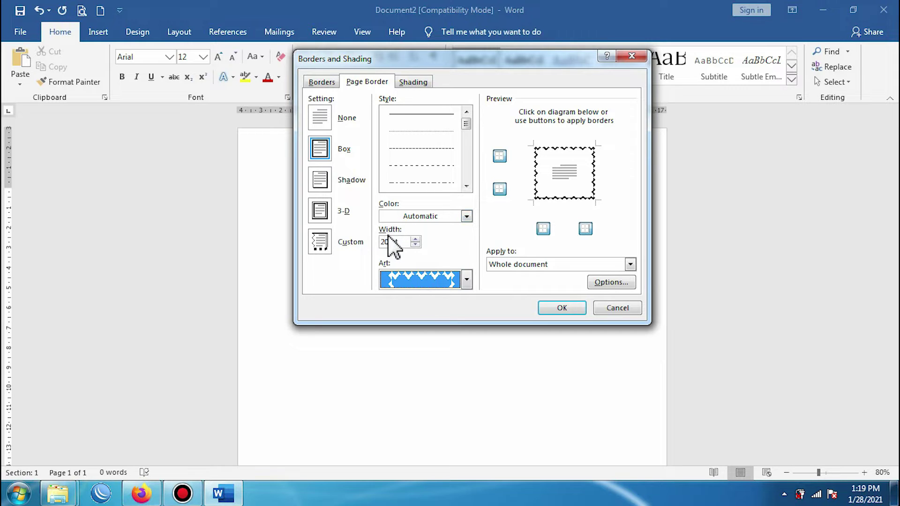
left_click(416, 245)
left_click(415, 239)
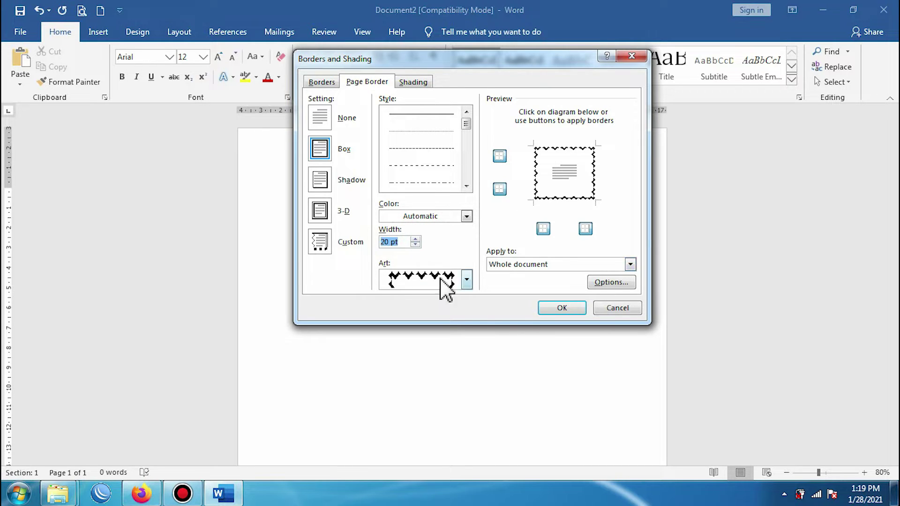
left_click(559, 308)
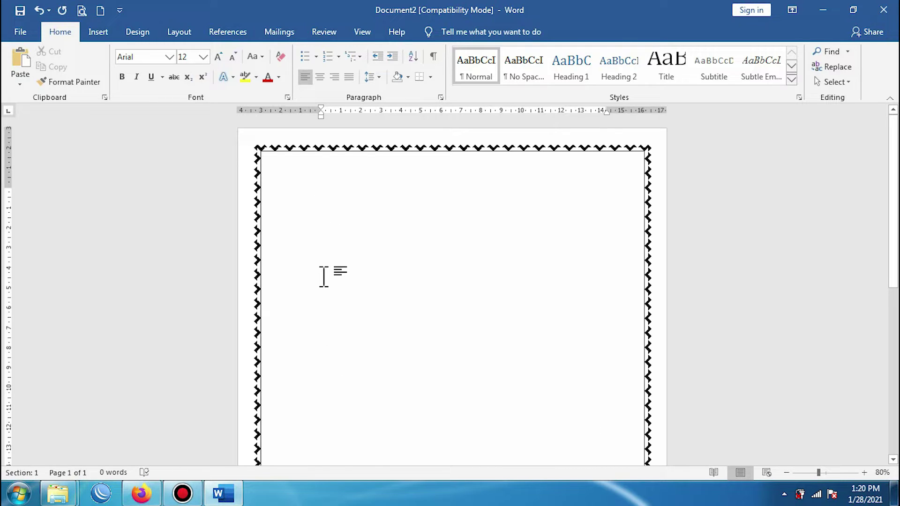
Step: Limit the page border to 'This section - First page only'
left_click(136, 76)
left_click(429, 77)
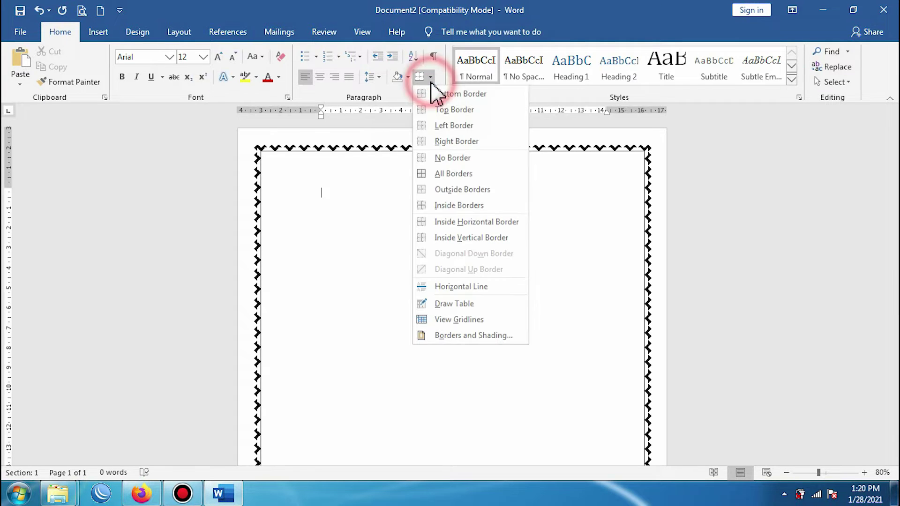
left_click(443, 335)
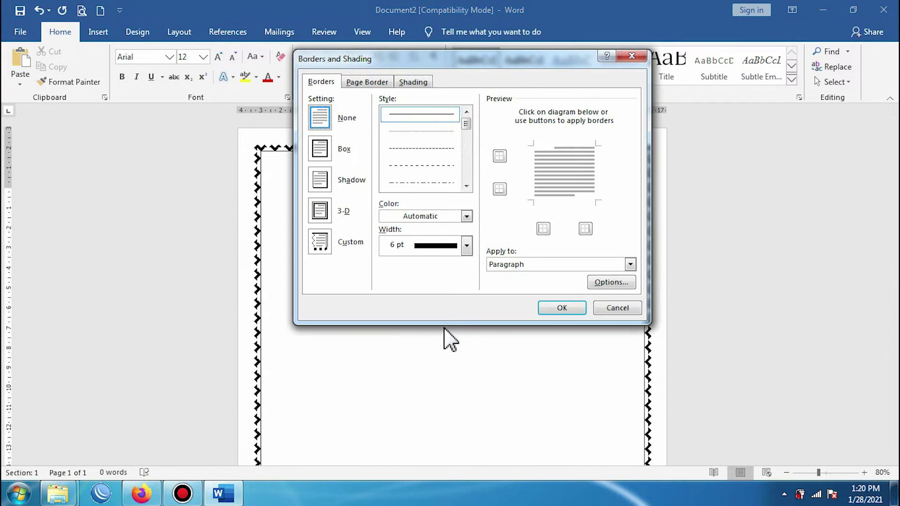
left_click(367, 83)
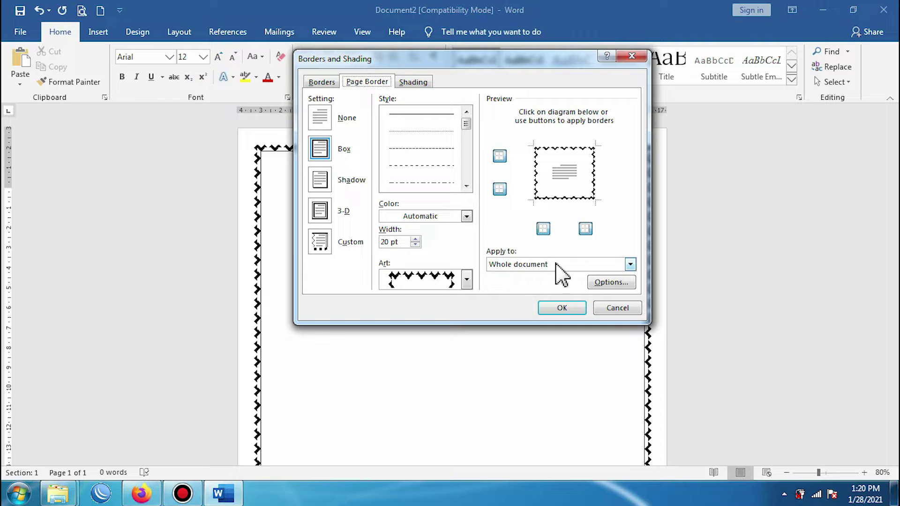
left_click(631, 264)
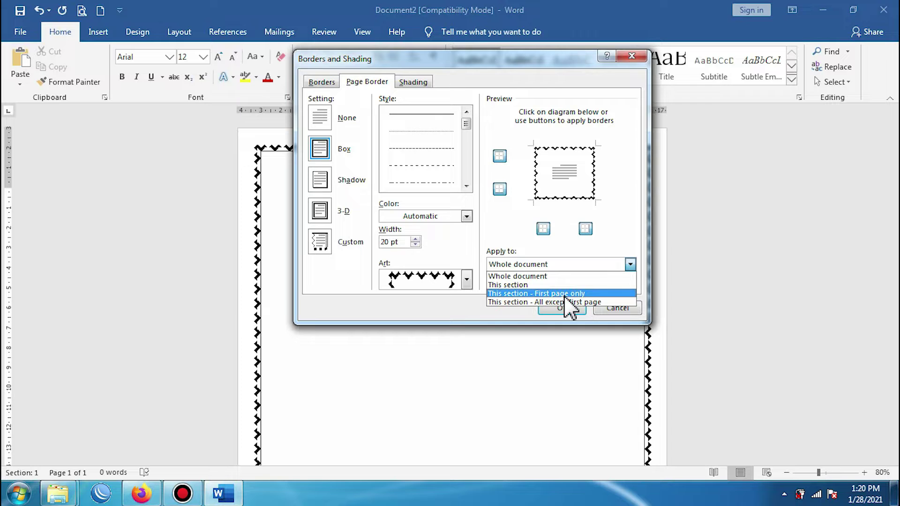
left_click(565, 294)
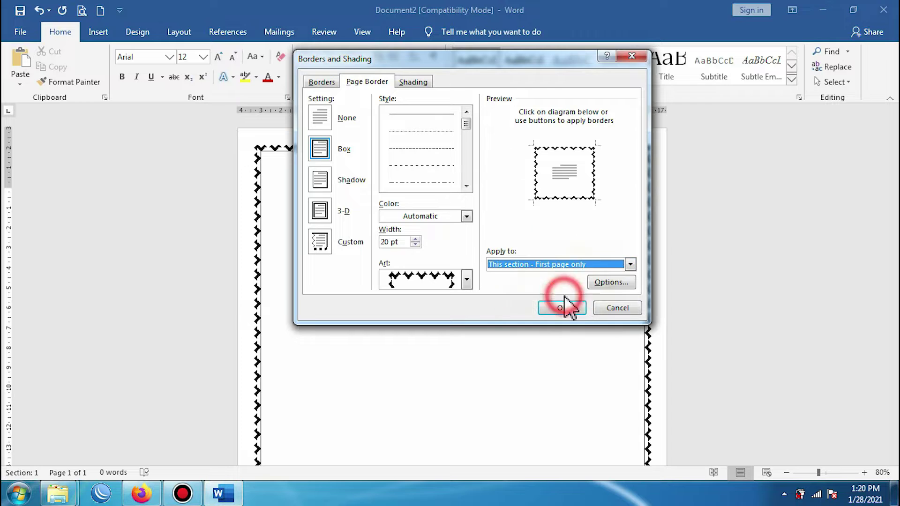
Step: Measure the border spacing from text and apply the updated border
left_click(606, 284)
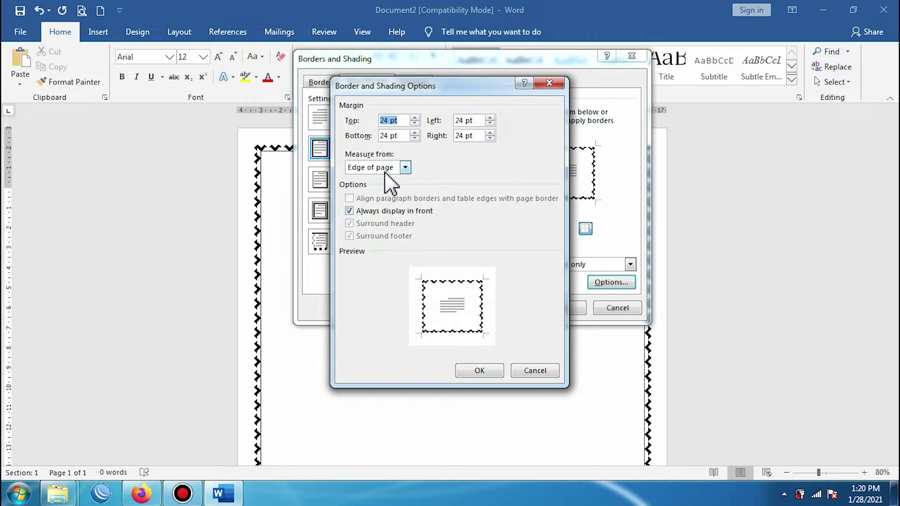
left_click(404, 168)
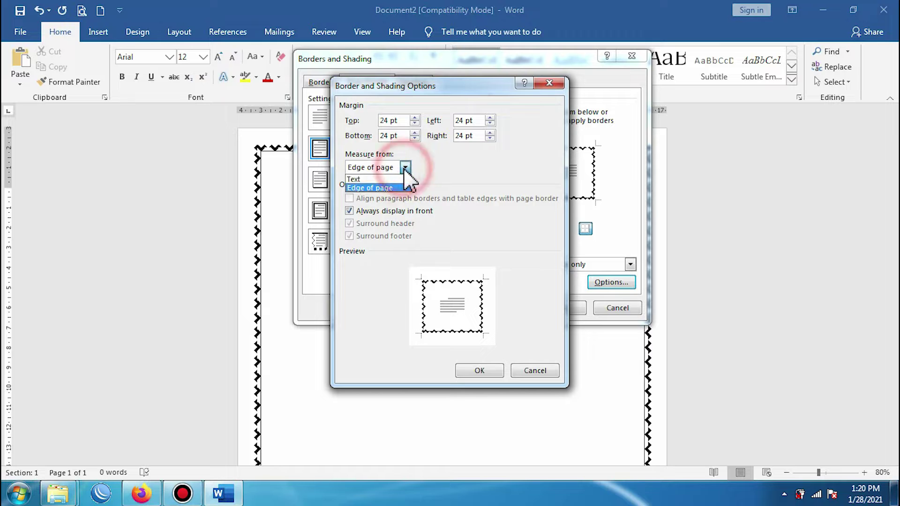
left_click(370, 179)
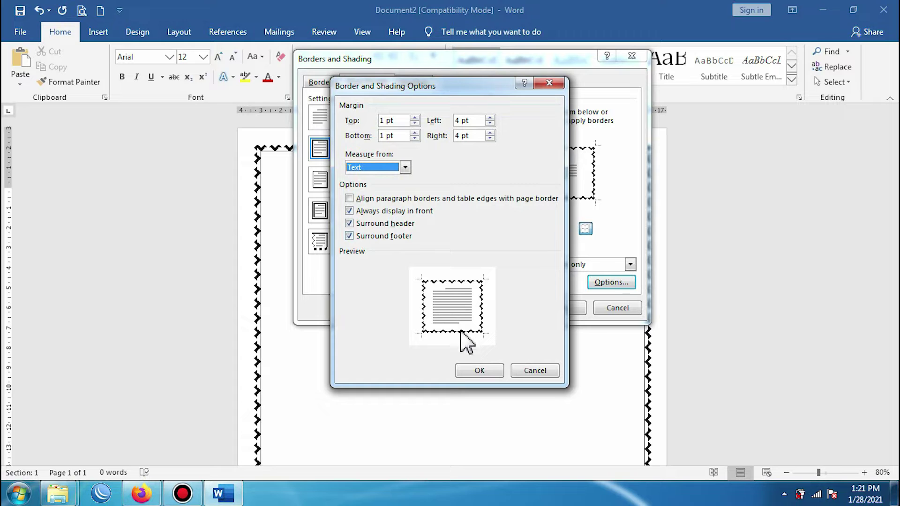
left_click(474, 370)
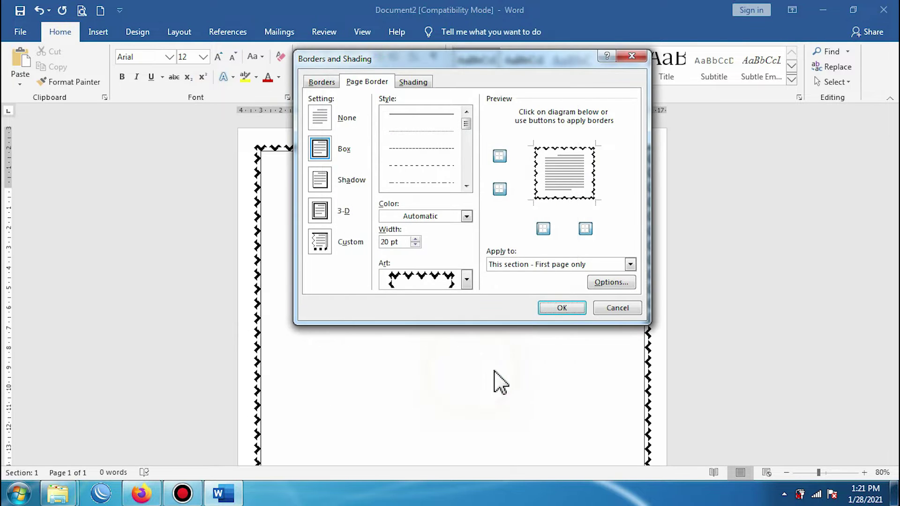
left_click(562, 307)
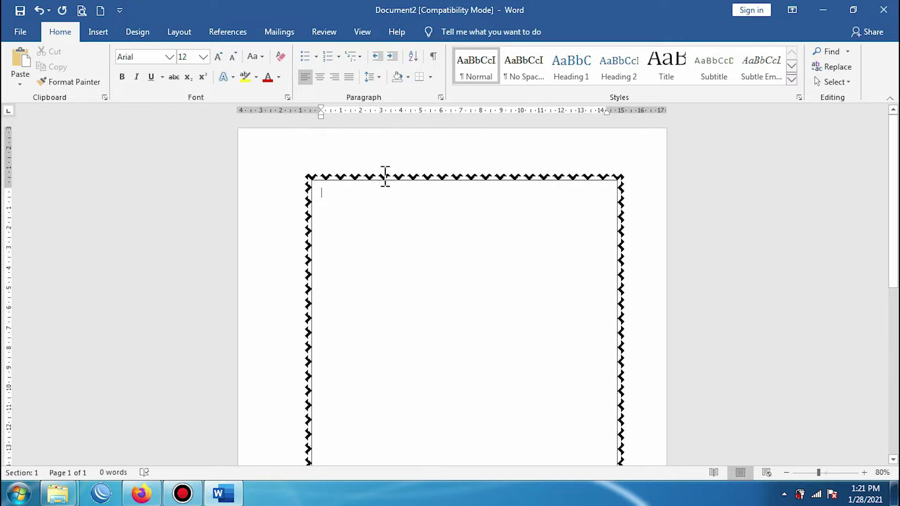
Step: Review the bordered page and centre its empty first paragraph
scroll(353, 239, "down", 5)
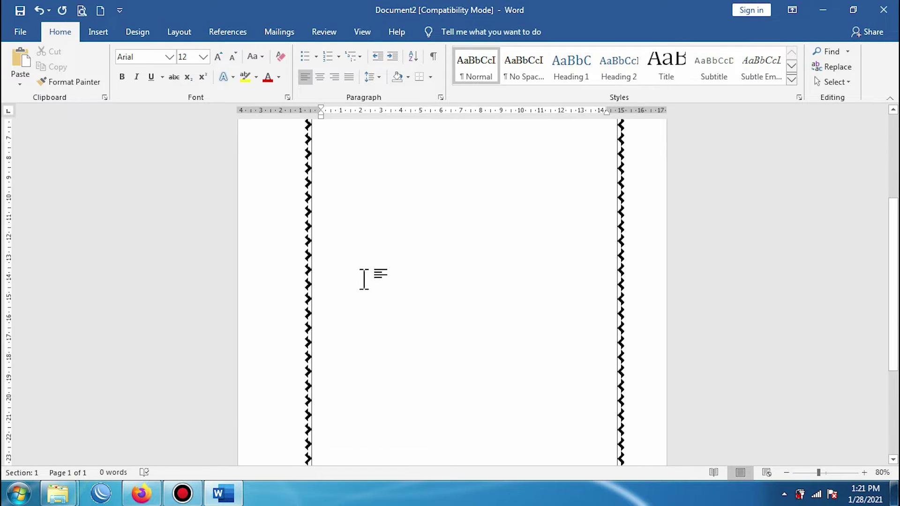
scroll(364, 280, "down", 2)
scroll(363, 280, "up", 7)
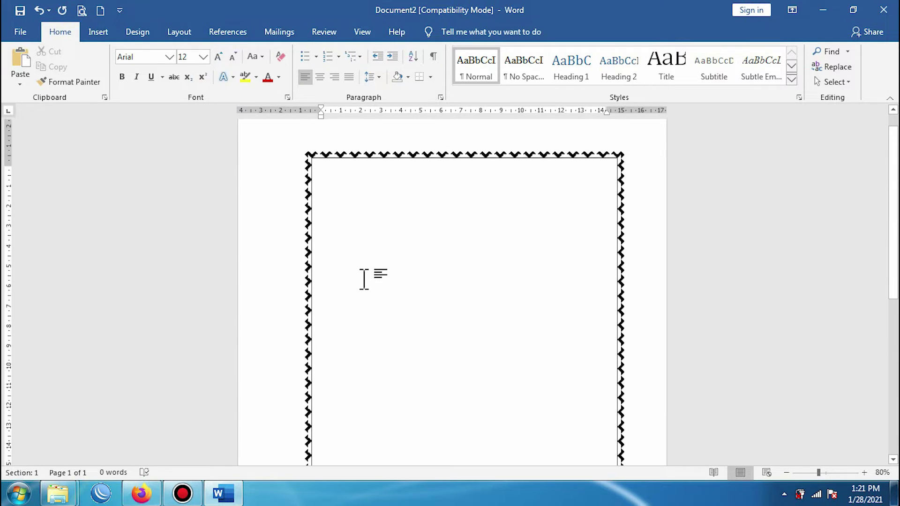
scroll(364, 280, "up", 1)
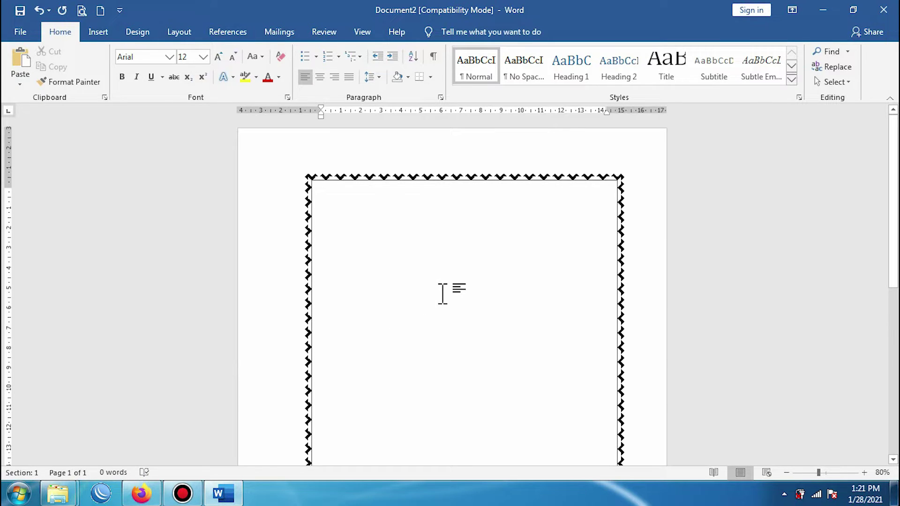
scroll(437, 206, "down", 5)
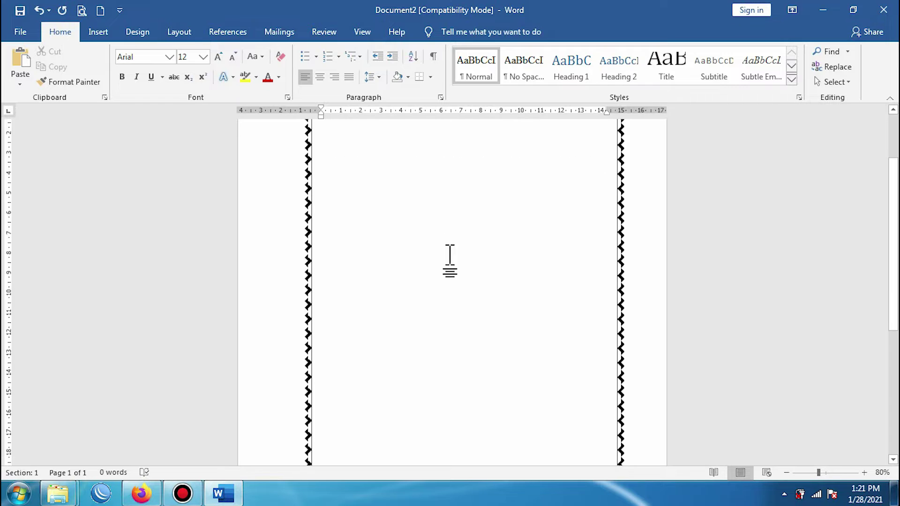
scroll(447, 328, "down", 3)
scroll(450, 353, "up", 10)
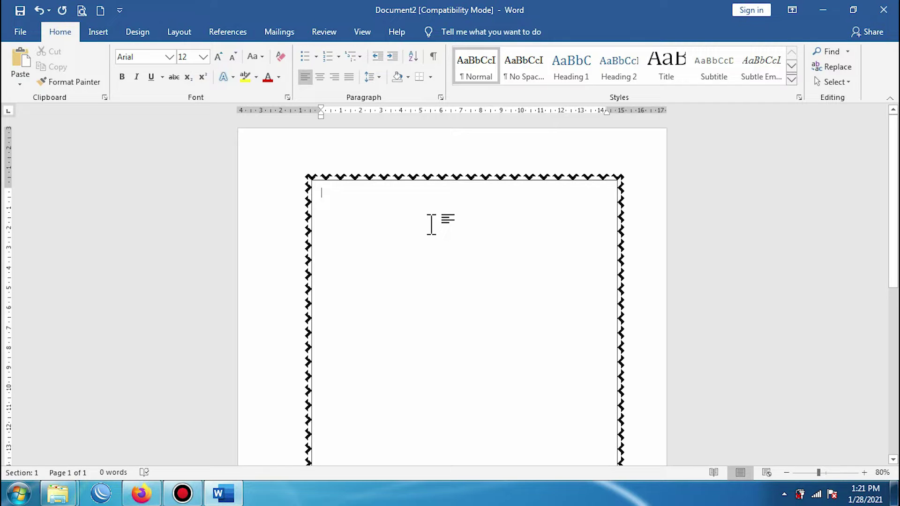
left_click(320, 76)
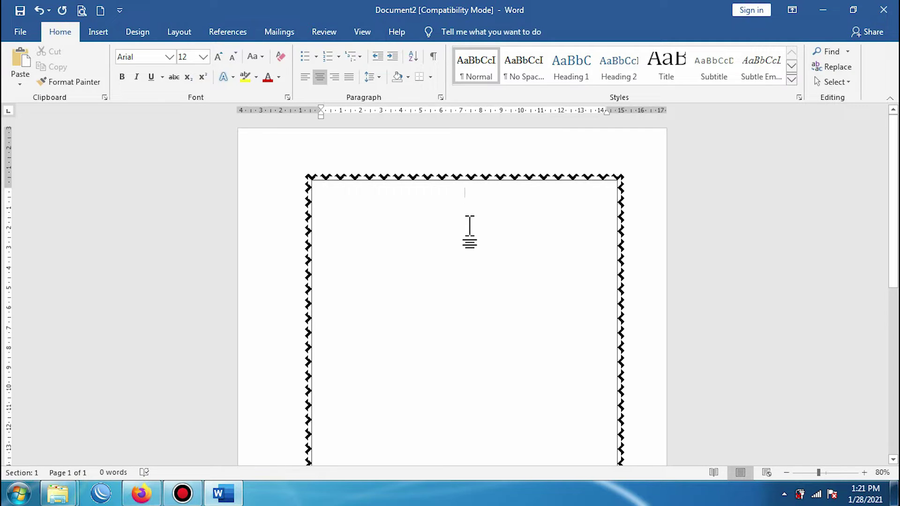
type("GHSHG;SDLK ")
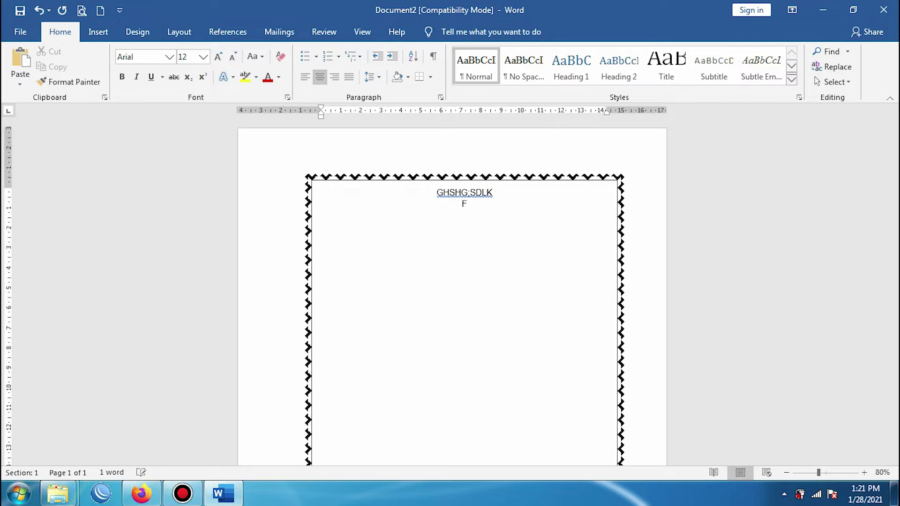
type("FALAHAS")
key("Return")
type("HJSHAS")
key("BackSpace")
key("BackSpace")
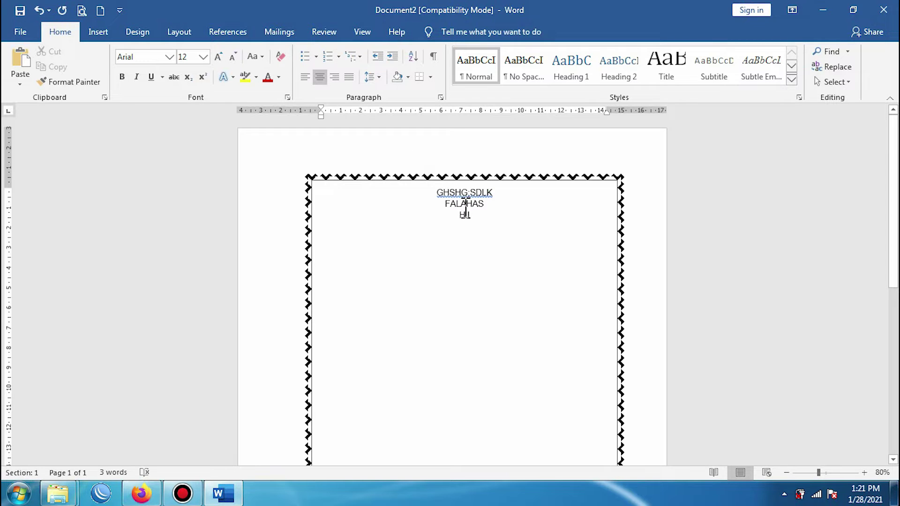
key("BackSpace")
key("BackSpace")
key("BackSpace")
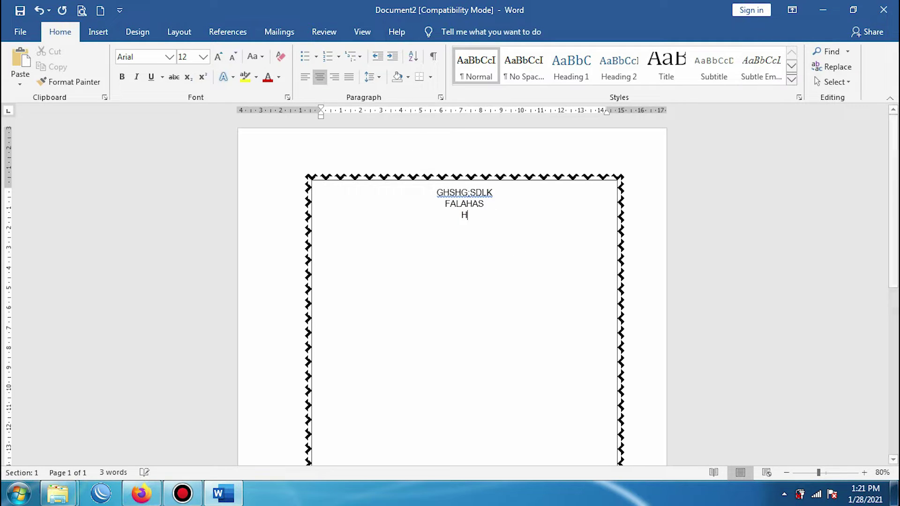
key("BackSpace")
key("BackSpace")
key("BackSpace")
key("BackSpace")
key("BackSpace")
key("BackSpace")
key("BackSpace")
key("BackSpace")
key("BackSpace")
key("BackSpace")
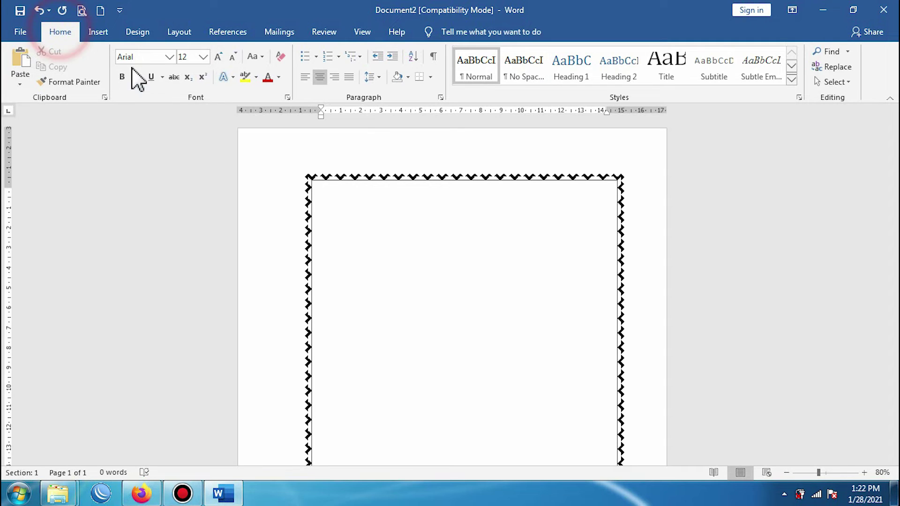
Step: Format the first line with No Spacing style, centre alignment and Arial font
left_click(527, 74)
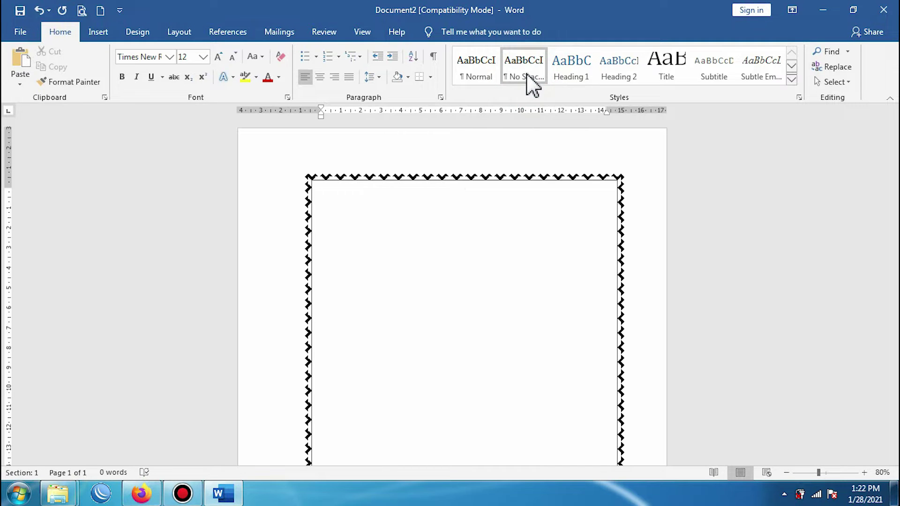
left_click(321, 77)
left_click(170, 57)
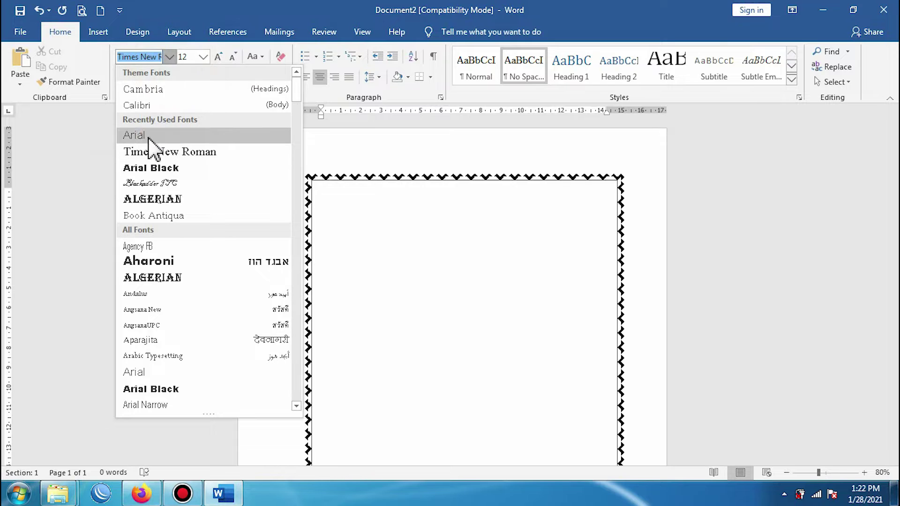
left_click(148, 136)
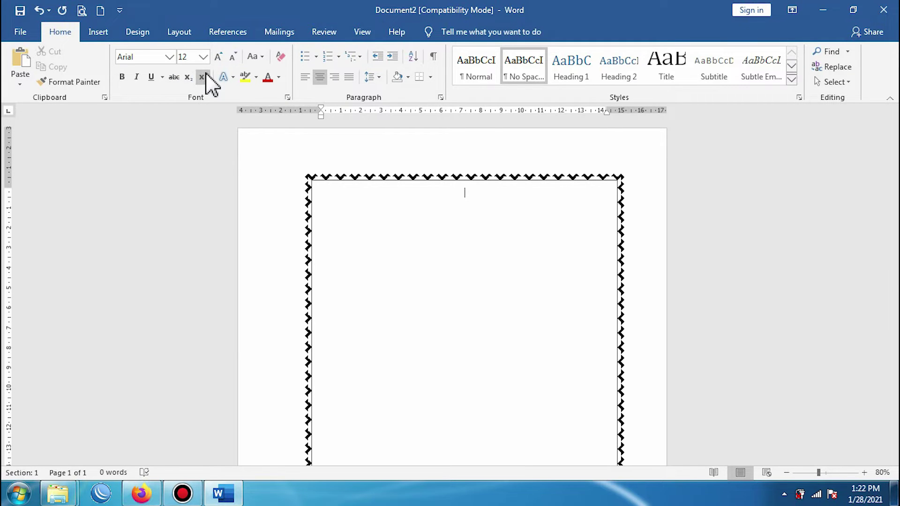
Step: Type the title lines MAKALAH, DAMPAK GAWAI and TERHADAP LINGKUNGAN SOSIAL, correcting typos
left_click(479, 196)
type("LAH")
type("DAMPAK")
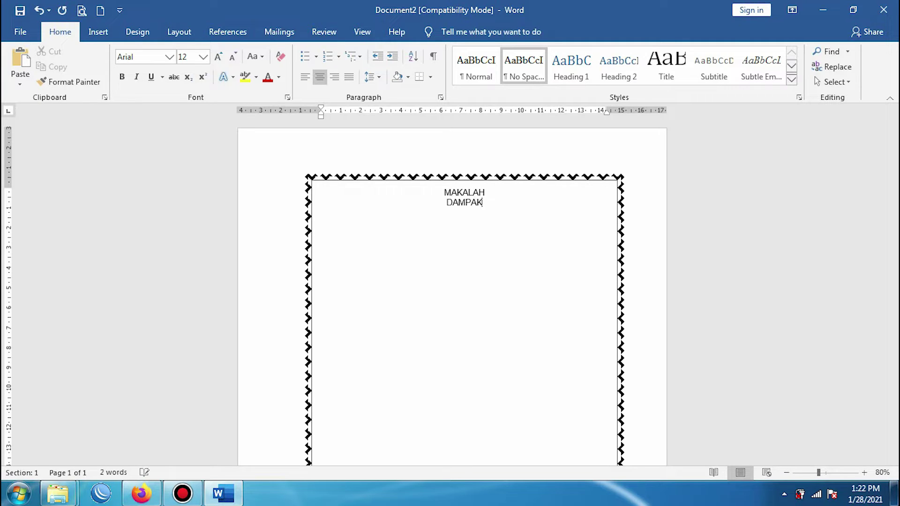
type(" GA")
key("BackSpace")
type("AWAI TERHADA")
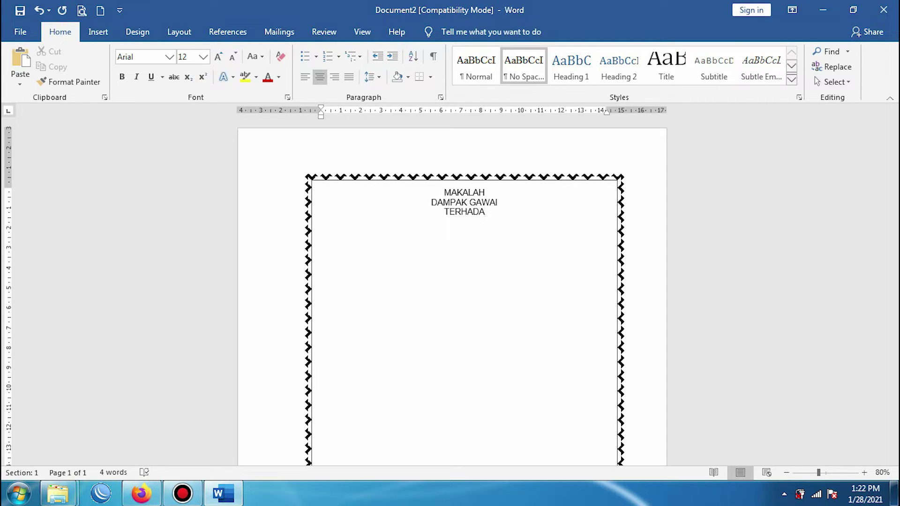
type("P LINGKUNGAN SOSOAL")
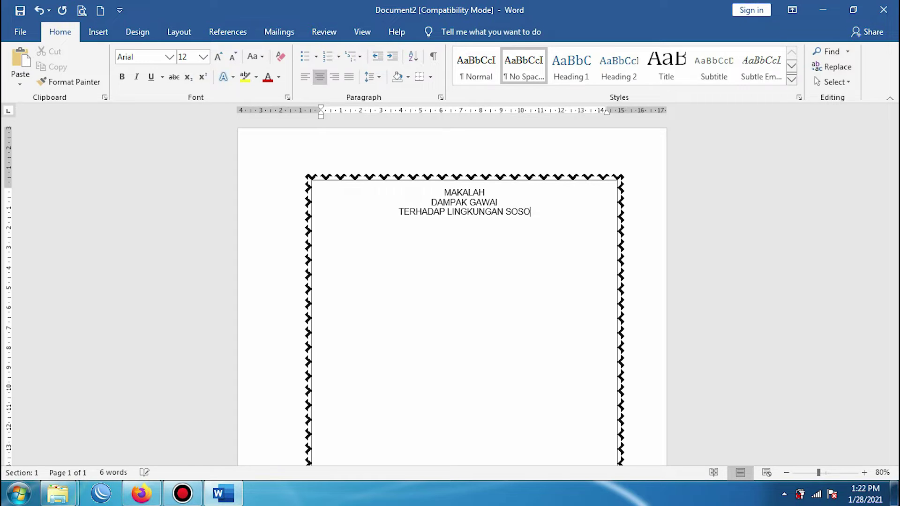
key("BackSpace")
key("BackSpace")
key("BackSpace")
type("IAL")
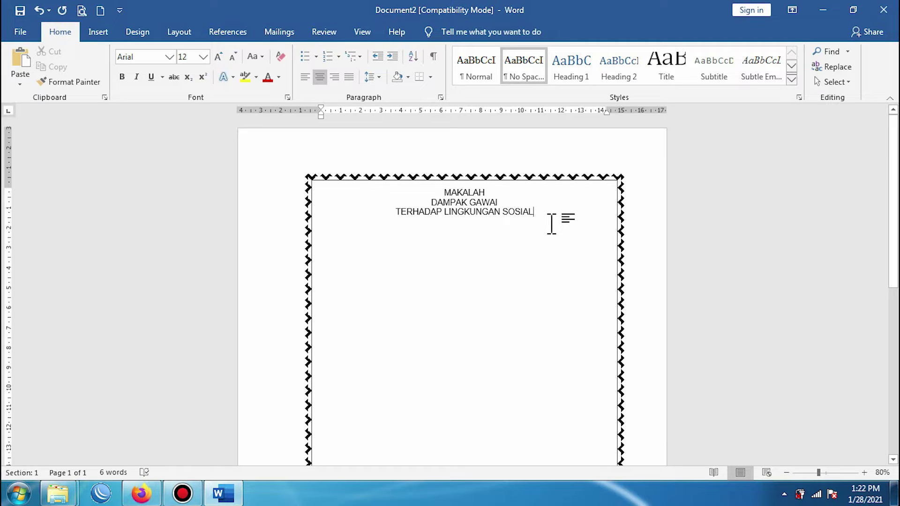
key("Return")
scroll(460, 305, "down", 10)
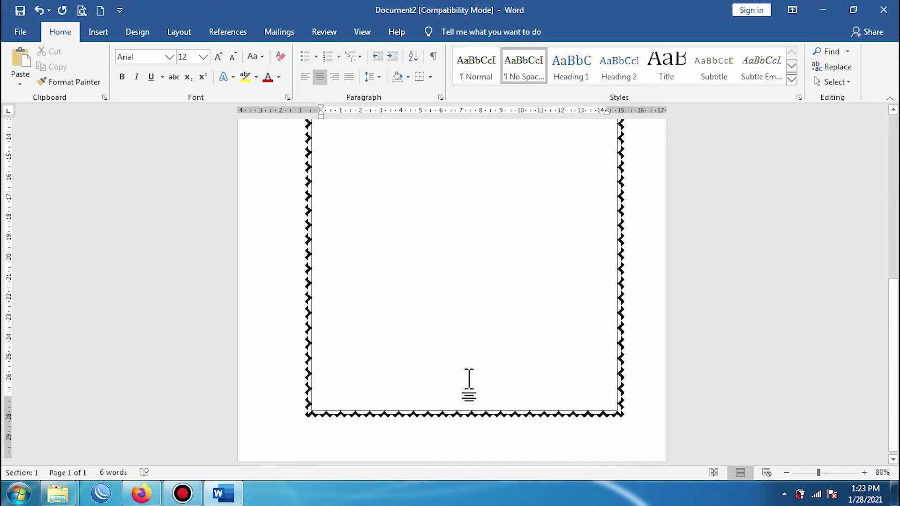
scroll(468, 382, "up", 10)
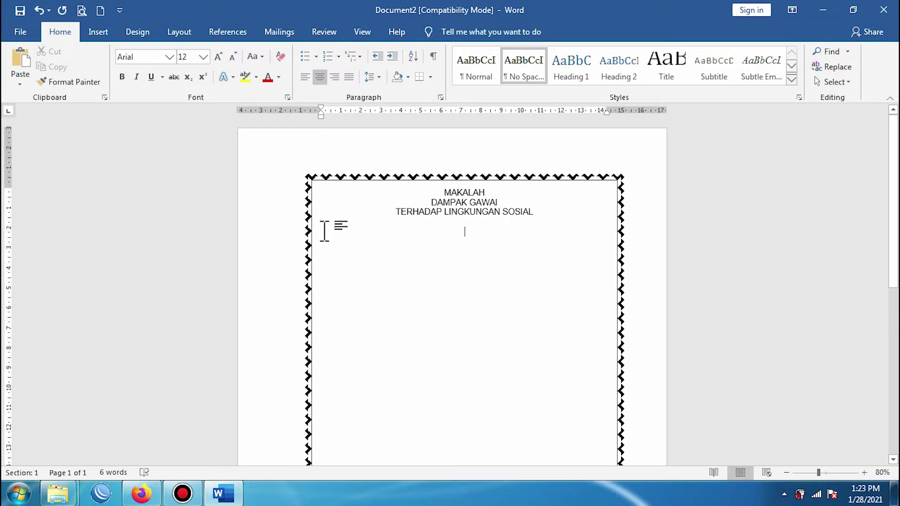
Step: Insert the tutwuri logo picture from the Pictures library below the title
left_click(96, 33)
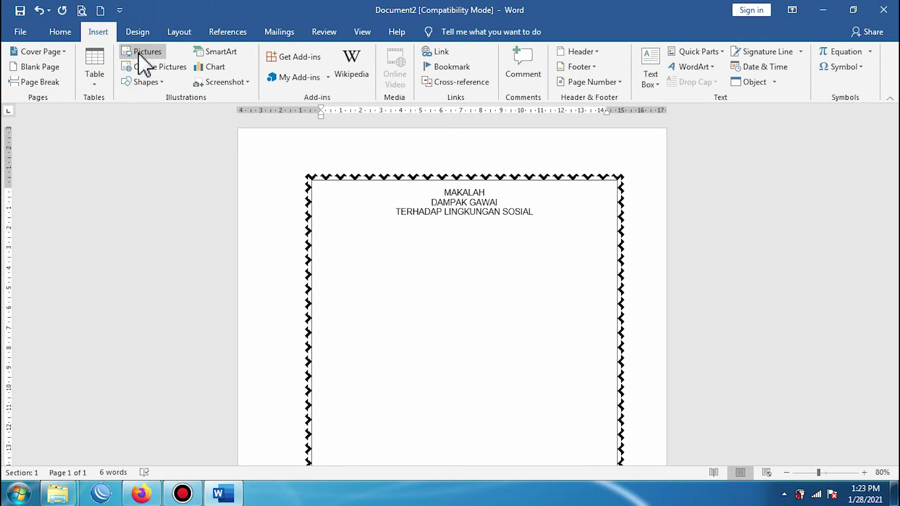
left_click(140, 52)
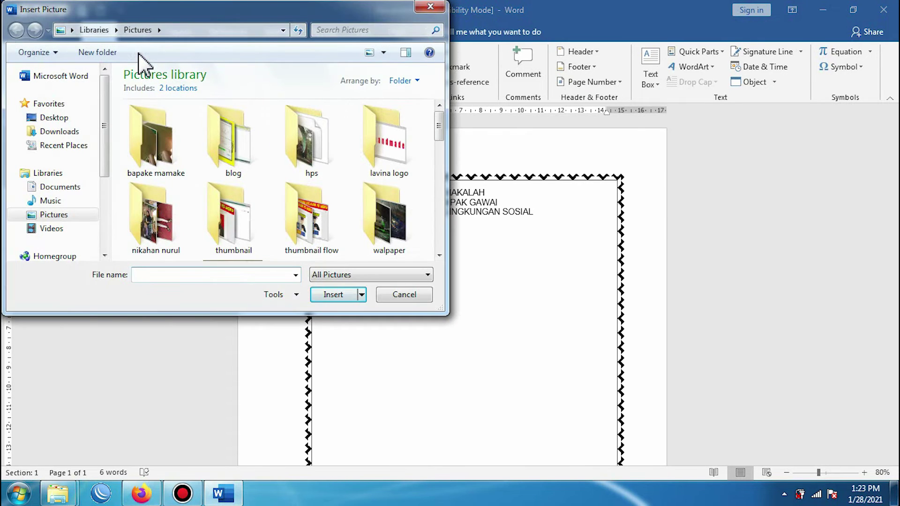
left_click_drag(440, 127, 437, 244)
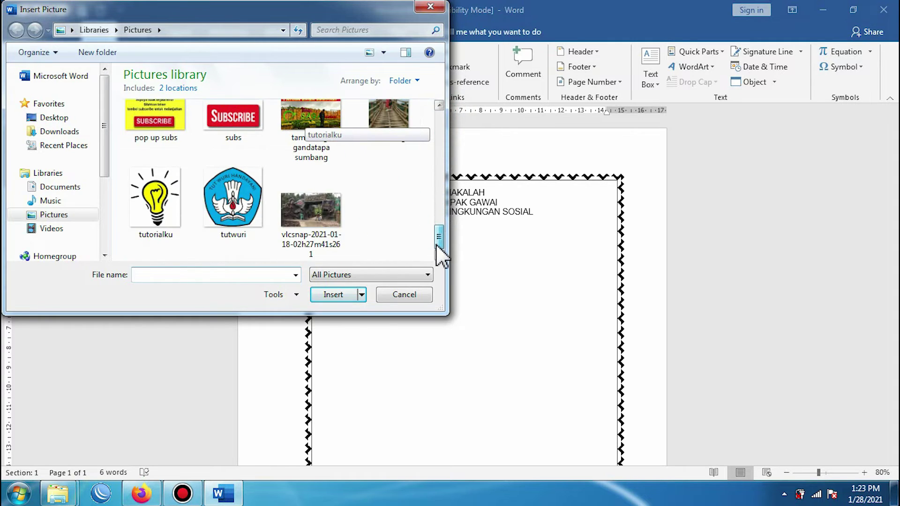
left_click(246, 217)
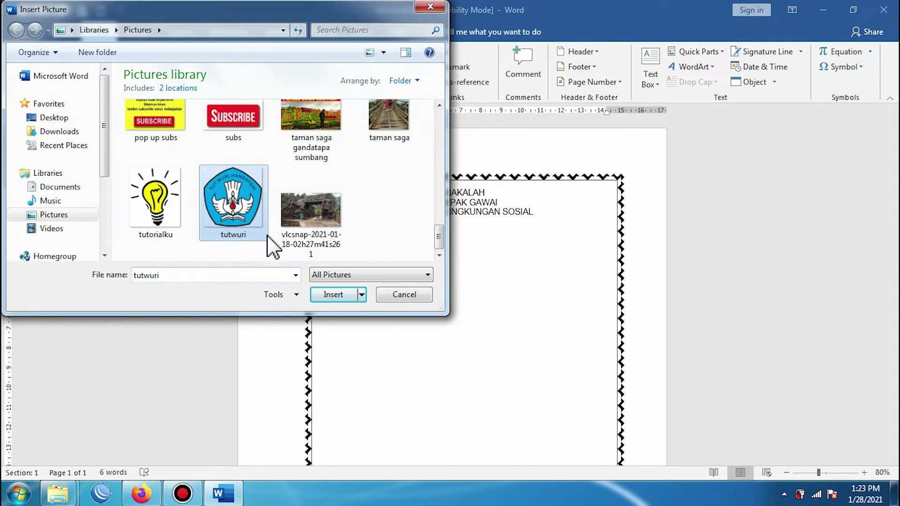
left_click(332, 297)
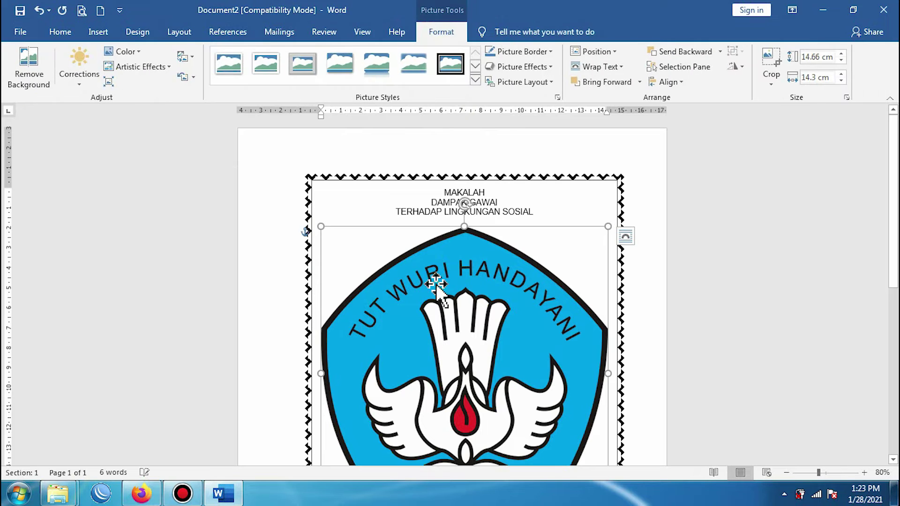
scroll(489, 299, "down", 3)
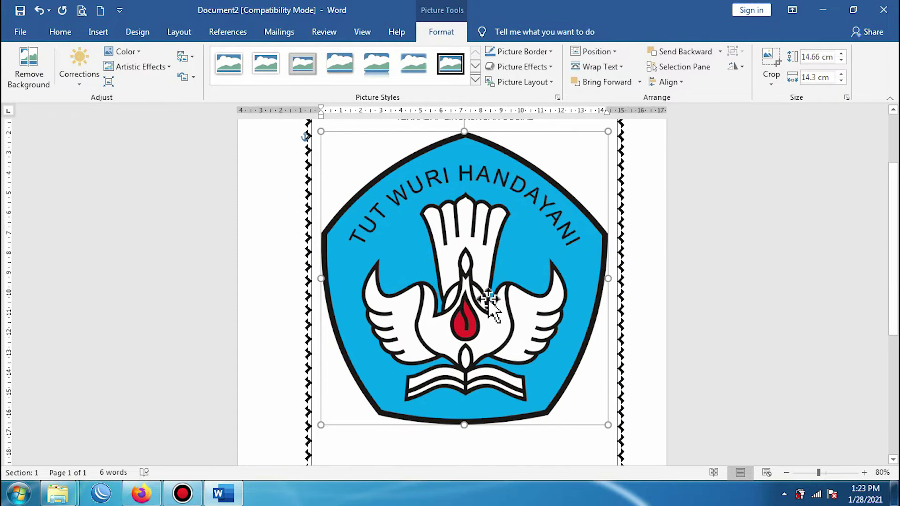
scroll(488, 299, "up", 2)
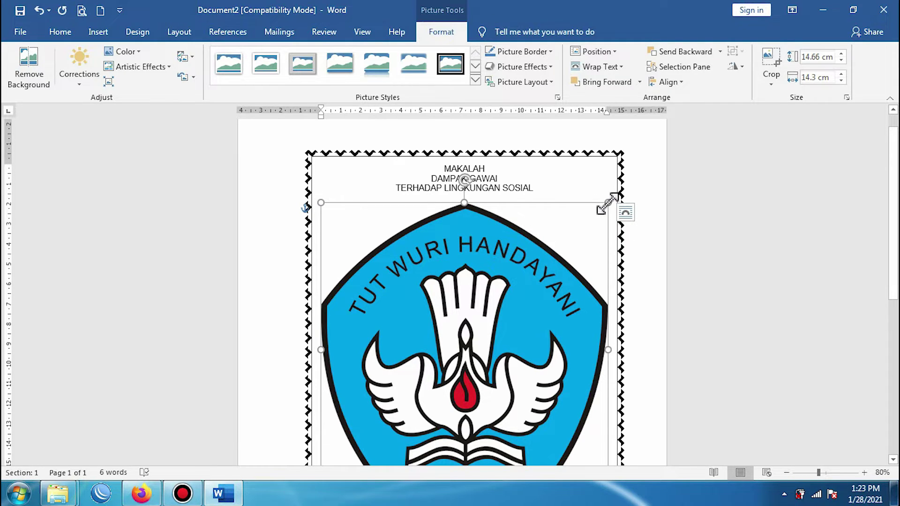
Step: Shrink the Tut Wuri Handayani logo to about 5.88 × 5.74 cm and move it just under the title
left_click_drag(607, 204, 451, 365)
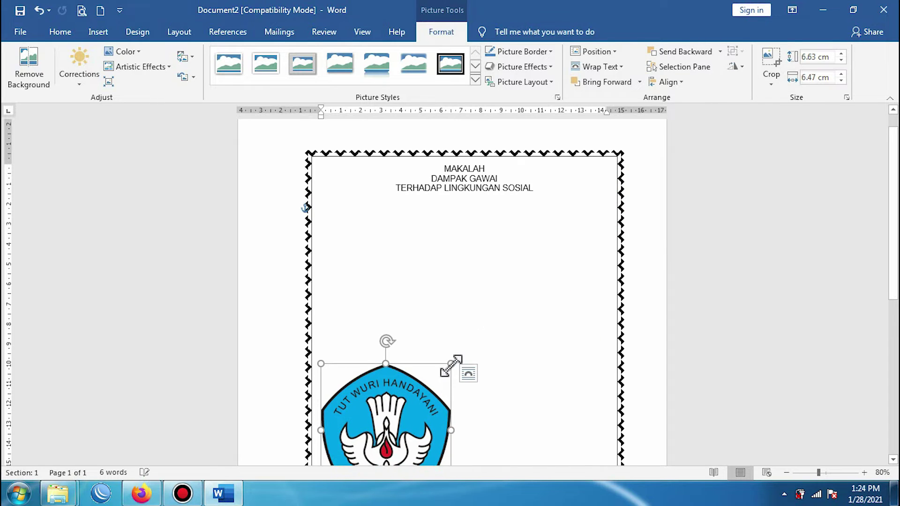
scroll(453, 371, "down", 4)
scroll(453, 370, "up", 3)
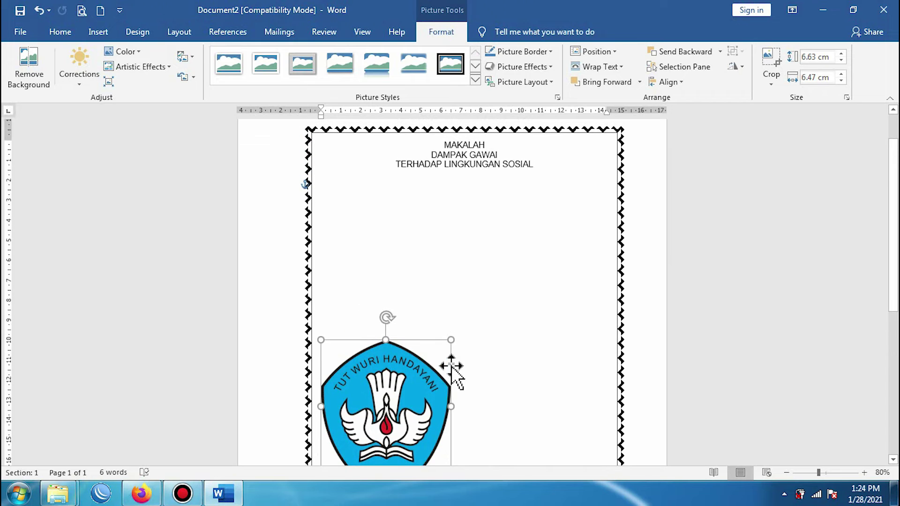
left_click_drag(407, 388, 478, 273)
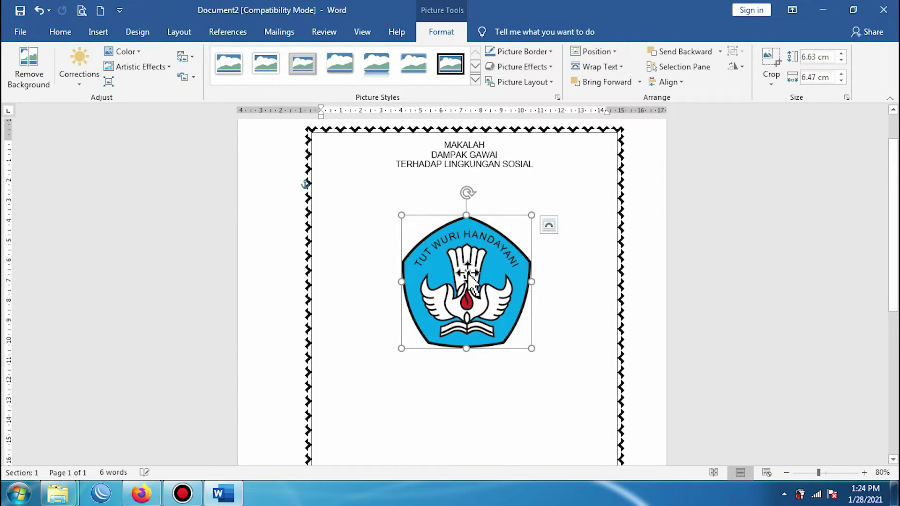
left_click_drag(531, 347, 517, 325)
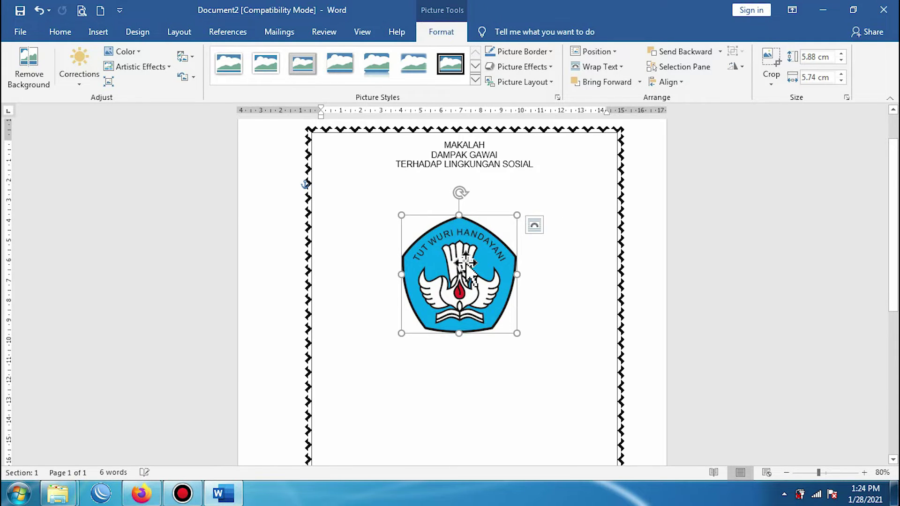
left_click_drag(474, 265, 483, 266)
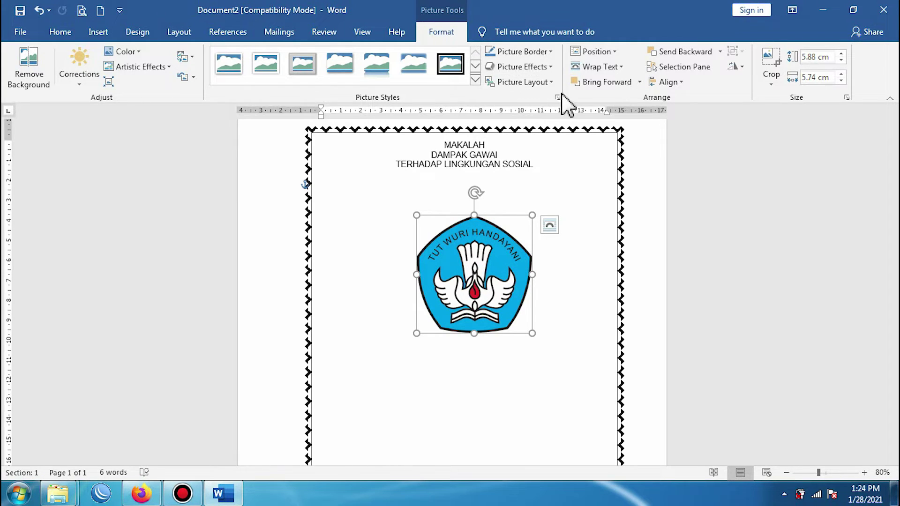
Step: Centre the logo horizontally between the margins with Align Center
left_click(679, 85)
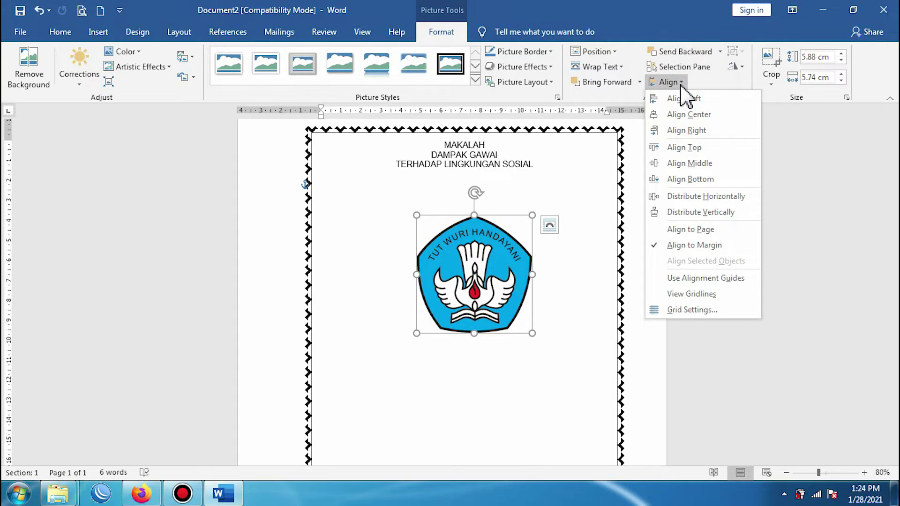
left_click(685, 115)
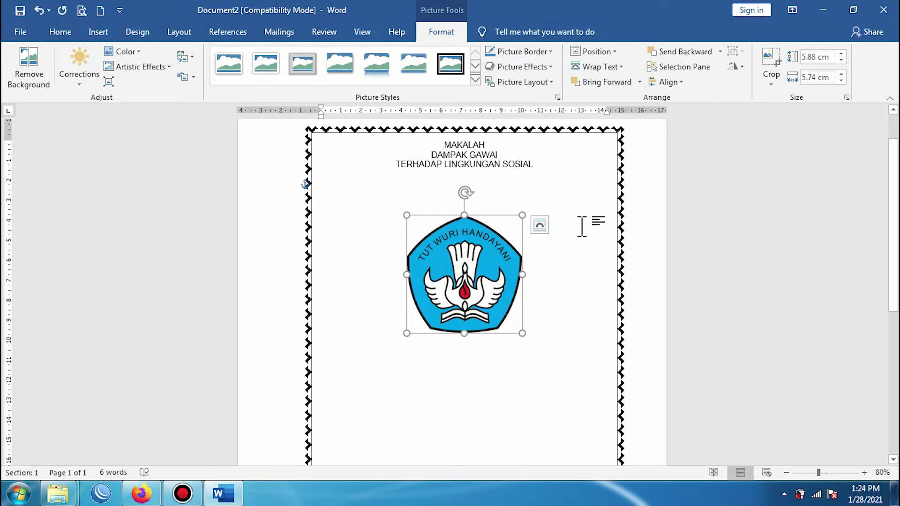
scroll(554, 245, "down", 3)
scroll(555, 246, "up", 2)
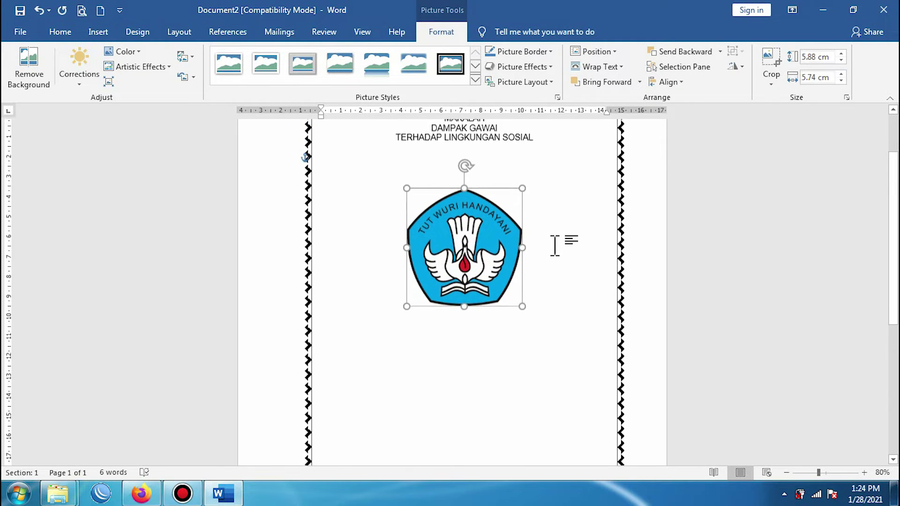
left_click(472, 343)
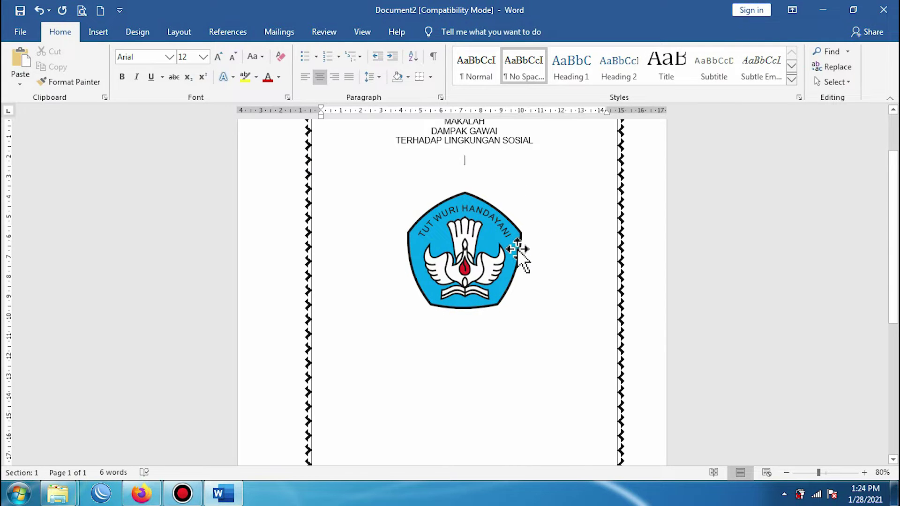
Step: Add two empty lines, move the logo back up under the title and centre it again
key("Return")
key("Return")
key("Return")
key("Return")
key("Return")
key("Return")
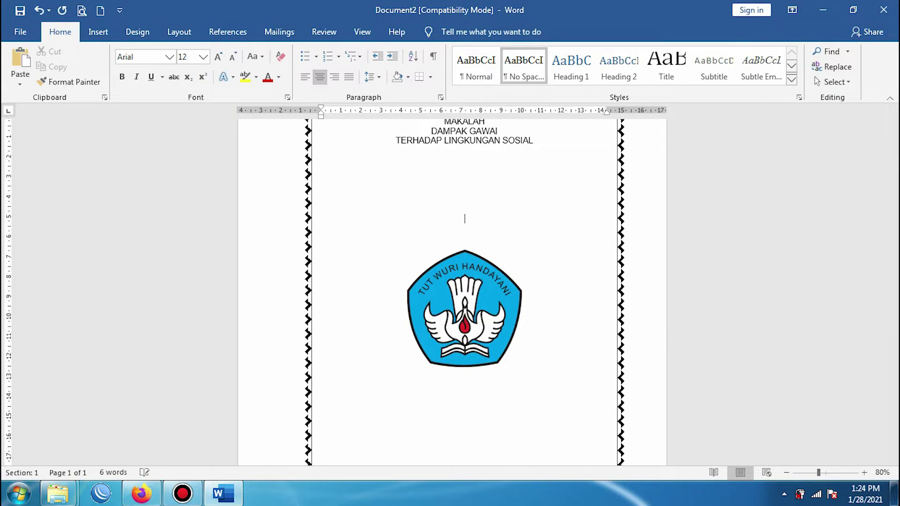
key("Return")
key("Return")
key("Return")
key("Return")
key("Return")
key("Return")
key("Return")
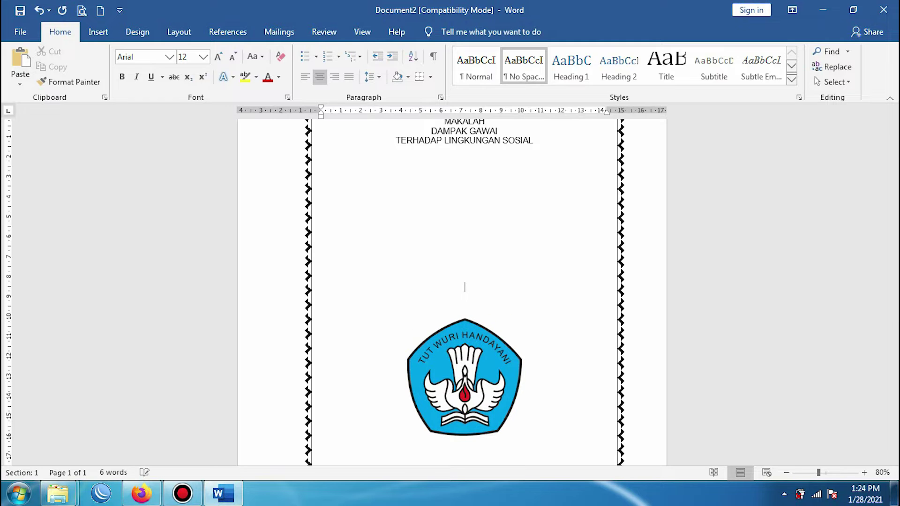
left_click_drag(462, 392, 464, 265)
left_click(438, 31)
left_click(665, 83)
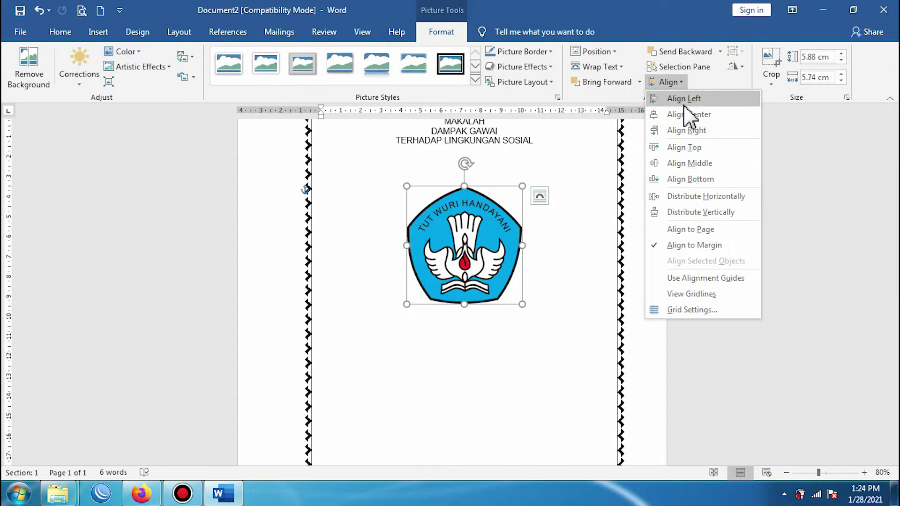
left_click(695, 114)
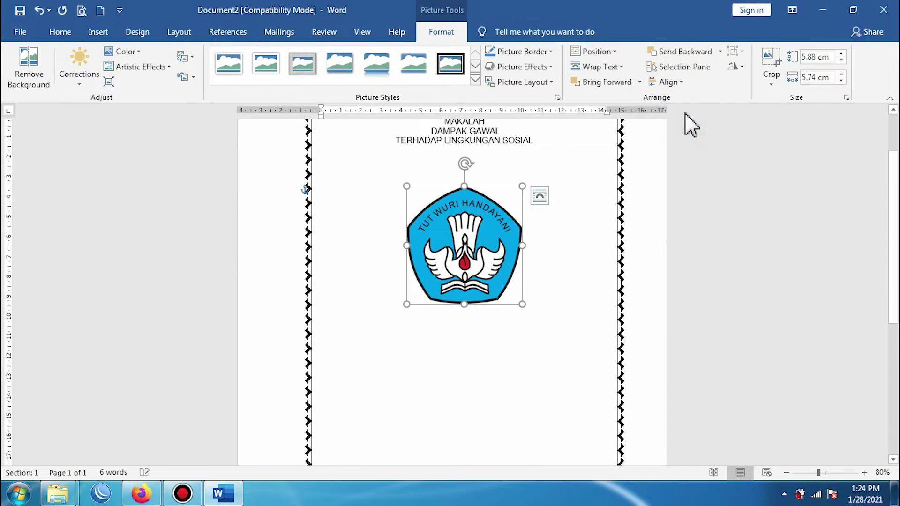
left_click(469, 326)
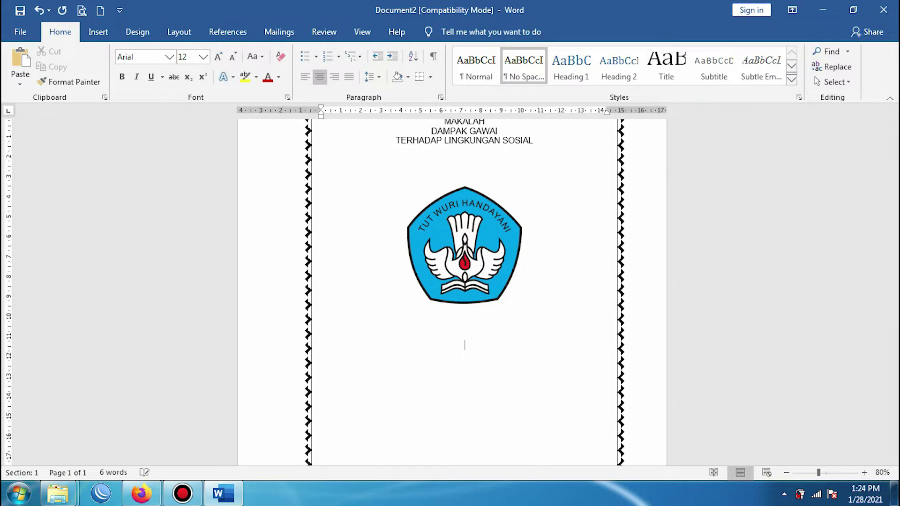
Step: Type a centred 'Disusun Oleh:' line beneath the logo and start an empty line after it
type("dISUS")
key("BackSpace")
key("BackSpace")
key("BackSpace")
type("Disusun Oleh:")
key("Return")
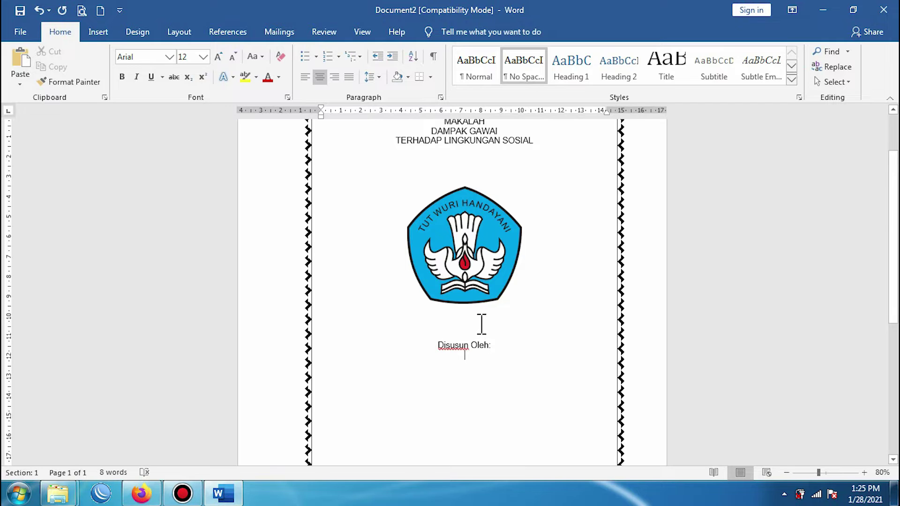
scroll(480, 321, "down", 3)
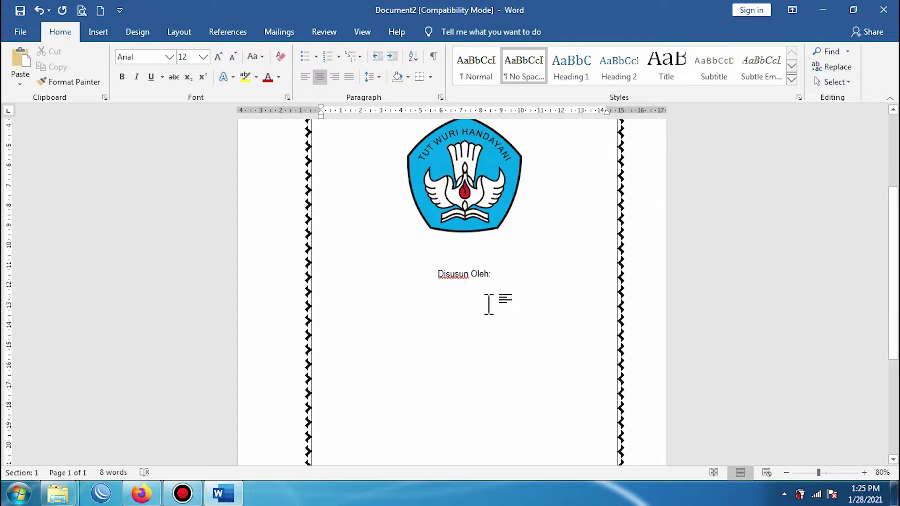
type("nama")
key("BackSpace")
key("BackSpace")
Step: Insert a two-column, three-row table below 'Disusun Oleh:'
left_click(97, 34)
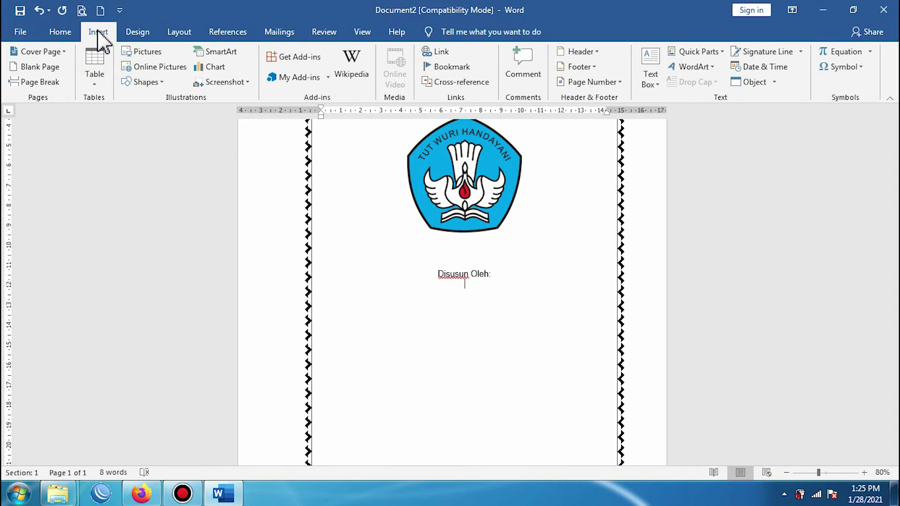
left_click(96, 78)
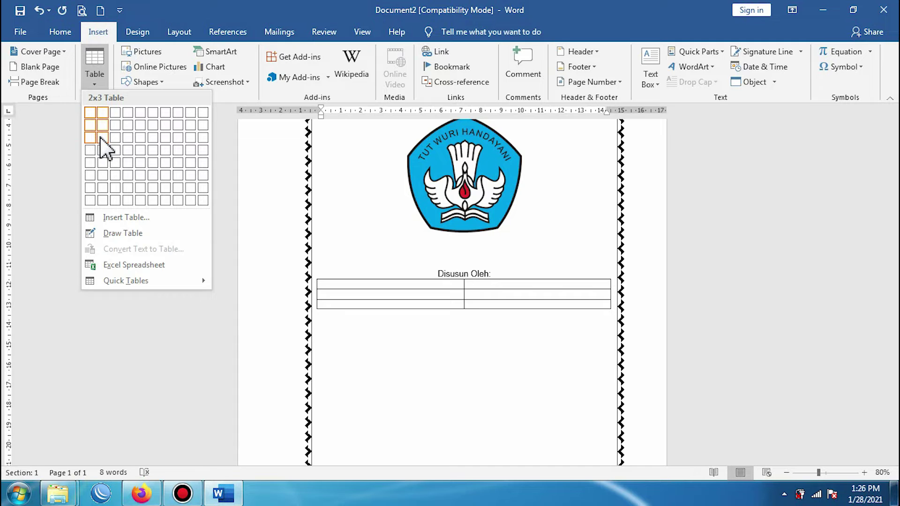
left_click(100, 137)
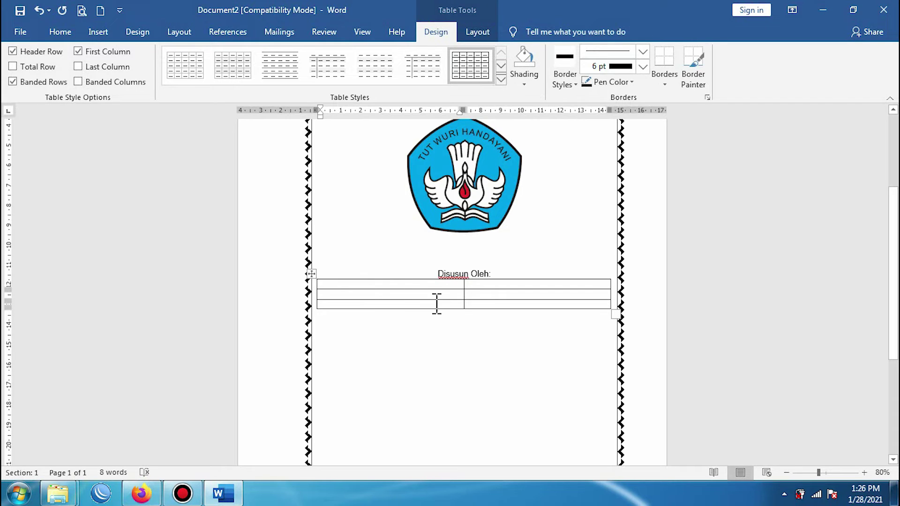
Step: Narrow the table by dragging its left and right ruler markers inward
mouse_move(313, 291)
left_click_drag(322, 111, 369, 112)
left_click_drag(516, 112, 447, 113)
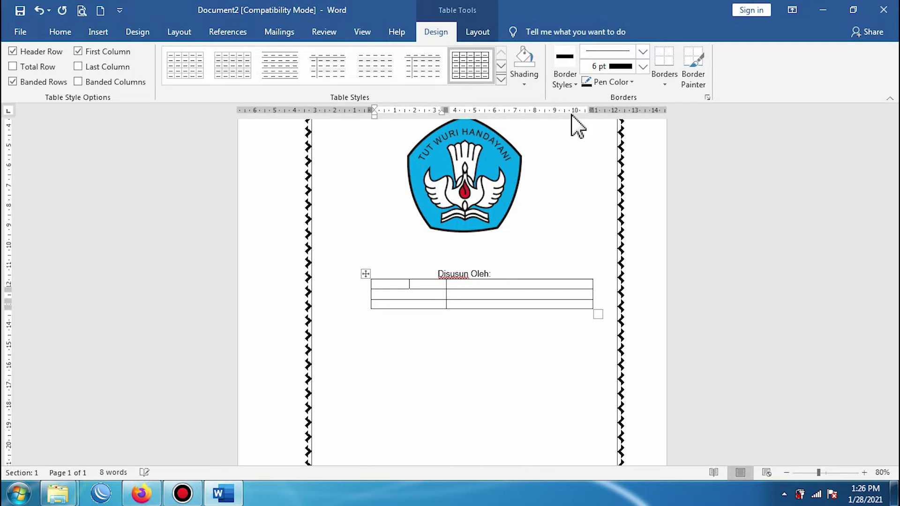
left_click_drag(596, 109, 542, 113)
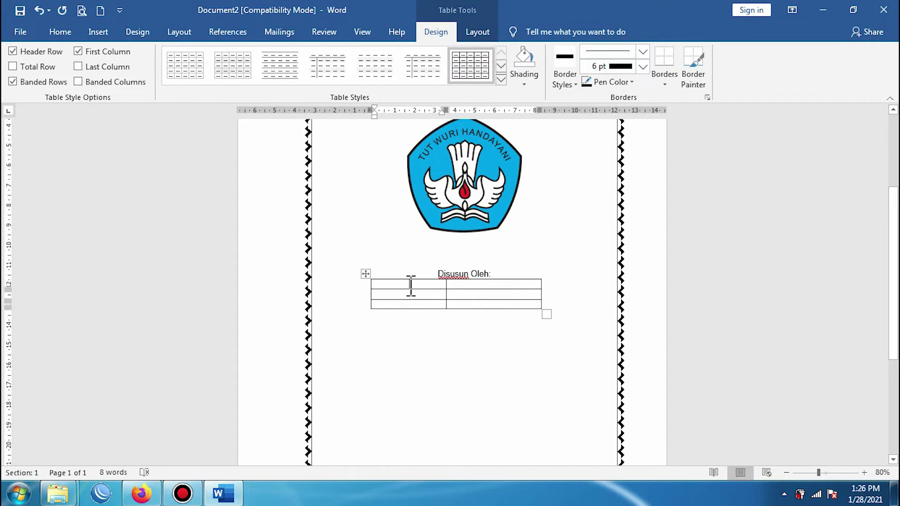
Step: Fill the first row with the label 'Nama' and the student's name
left_click(427, 285)
type("Nama")
key("Tab")
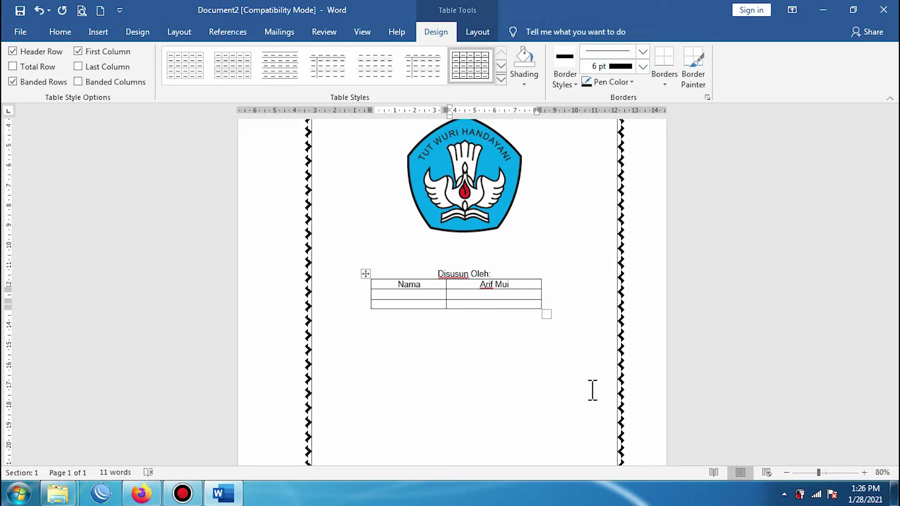
Step: Add 'NIS' and 'Jurusan' labels with the student number and 'Multimedia' as their values
left_click(403, 295)
left_click_drag(438, 296, 446, 295)
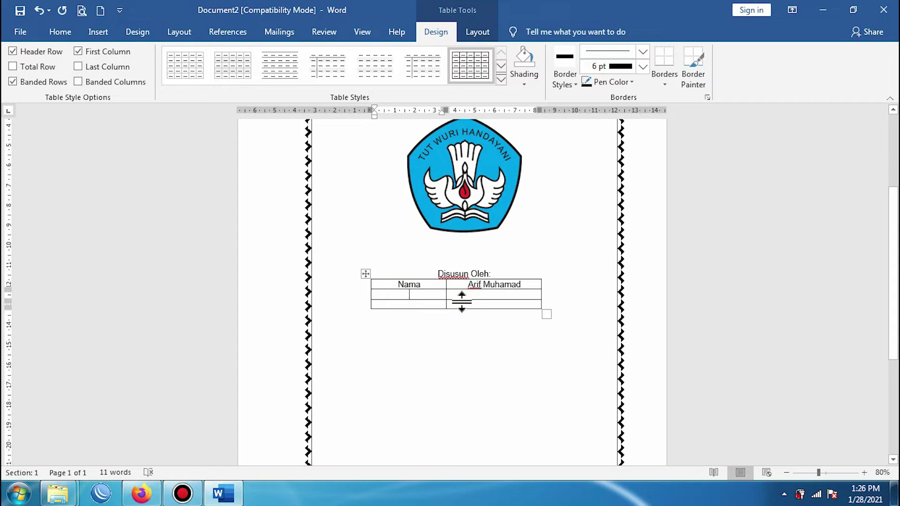
type("NIS")
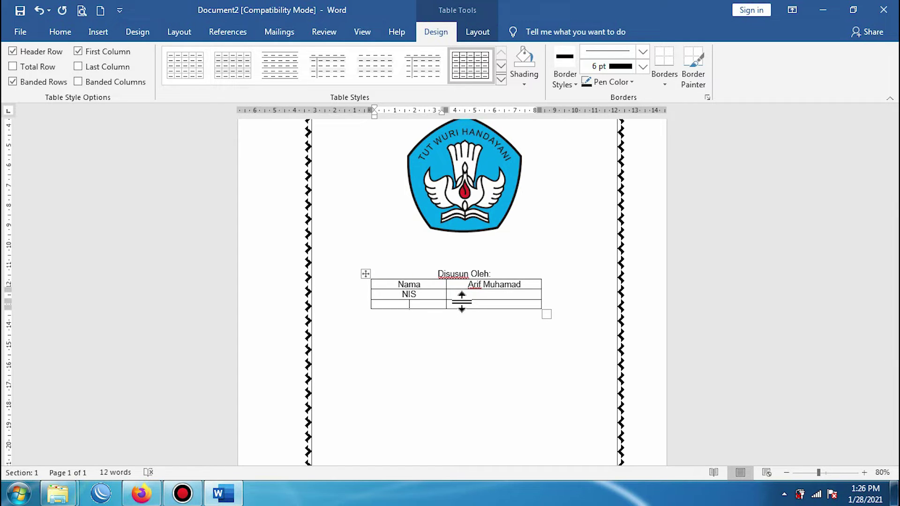
type("Jurusan")
key("Tab")
left_click(489, 296)
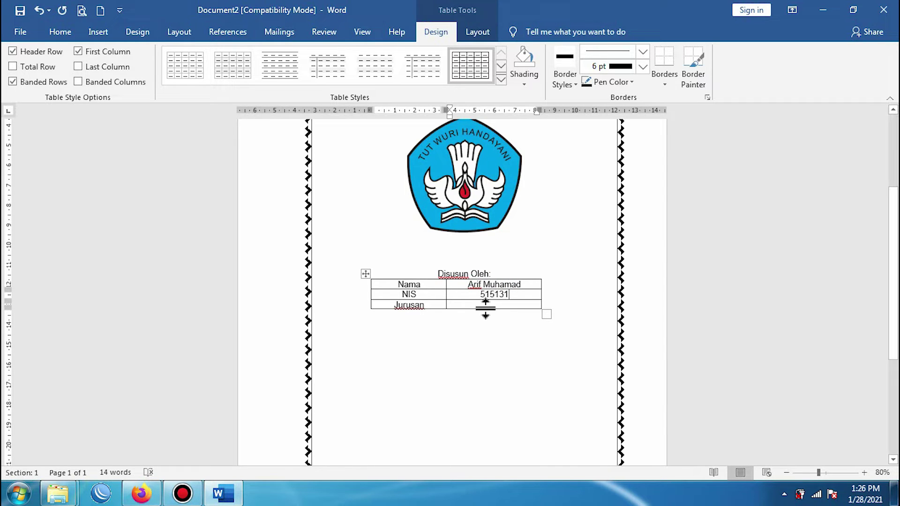
left_click(485, 304)
scroll(487, 305, "up", 3)
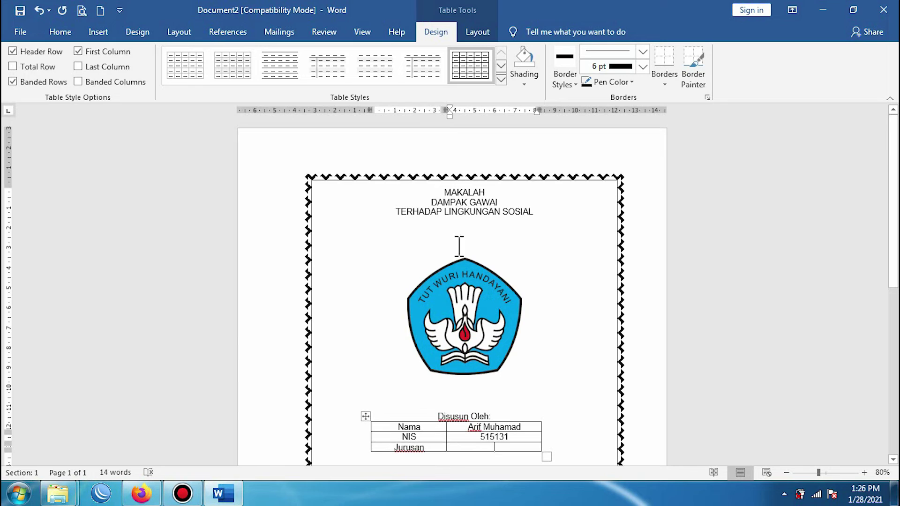
scroll(487, 342, "down", 2)
scroll(488, 343, "down", 2)
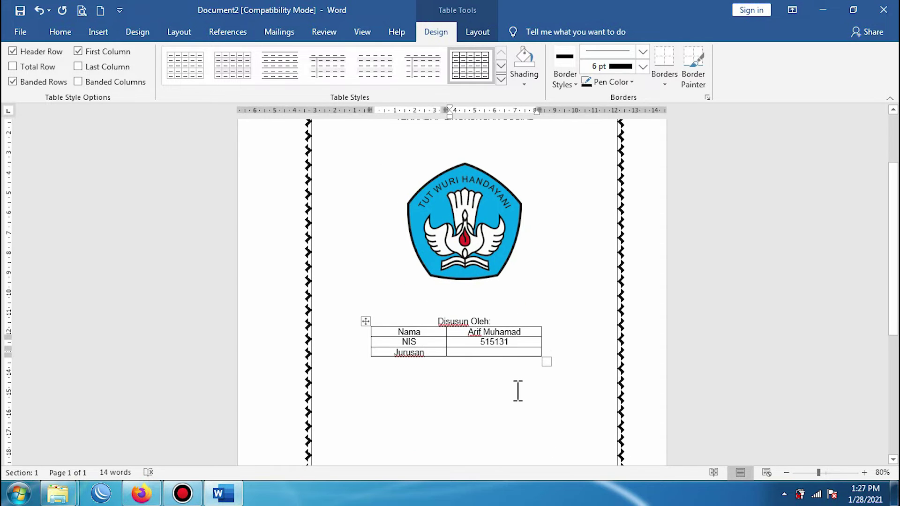
type("MU")
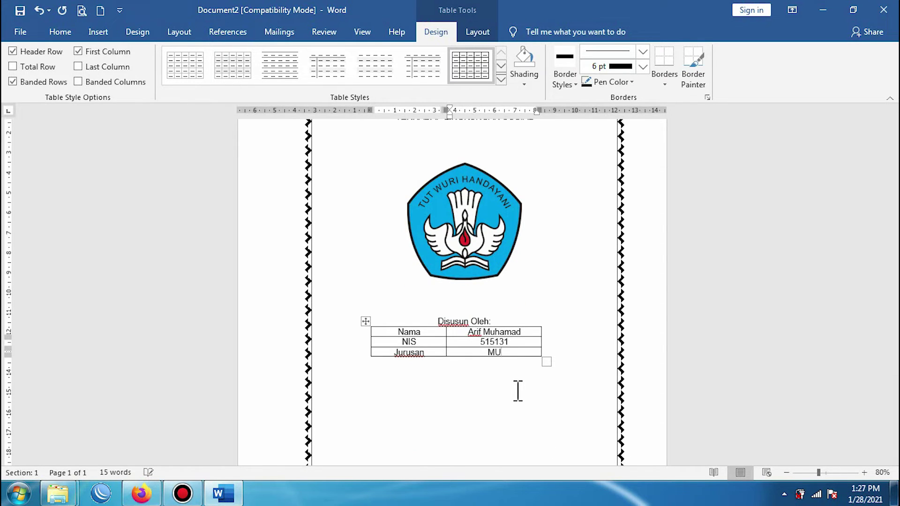
type("ultimedia")
scroll(522, 347, "down", 2)
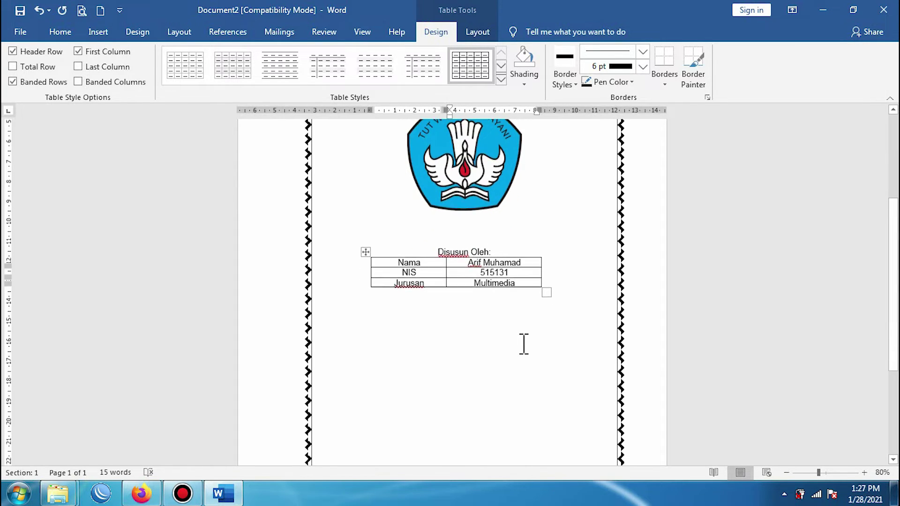
Step: Shift the table slightly right and left-align all its text
left_click(365, 250)
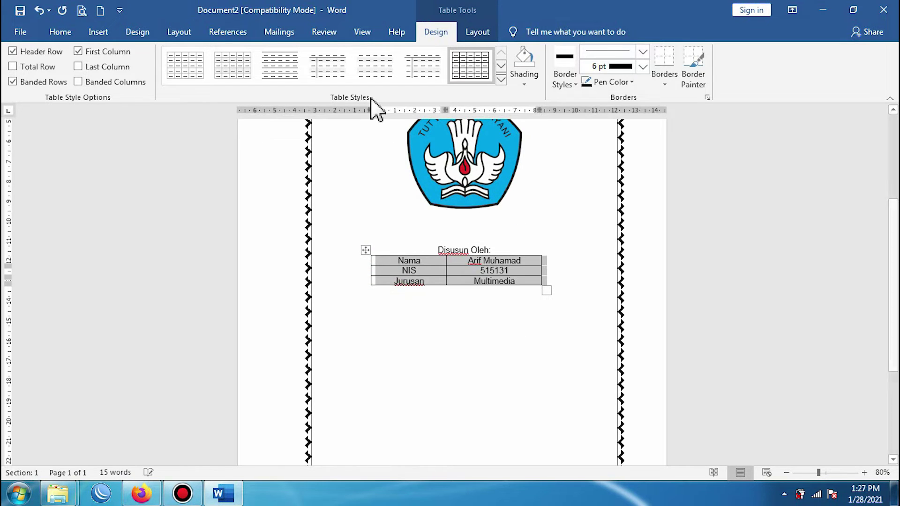
left_click_drag(371, 112, 385, 116)
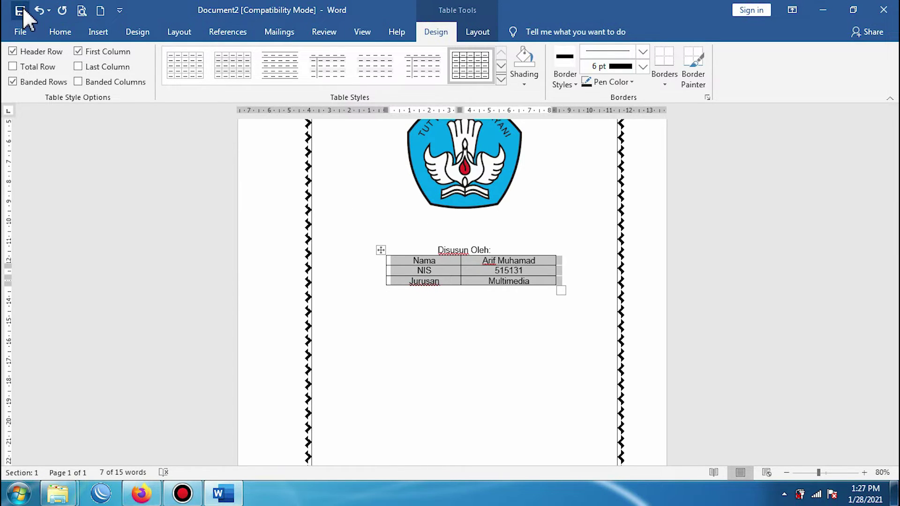
left_click(67, 31)
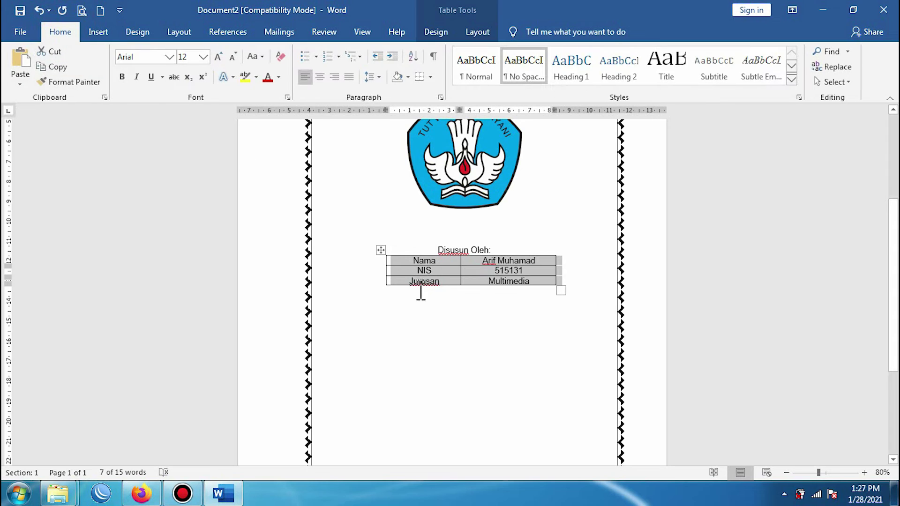
left_click(413, 262)
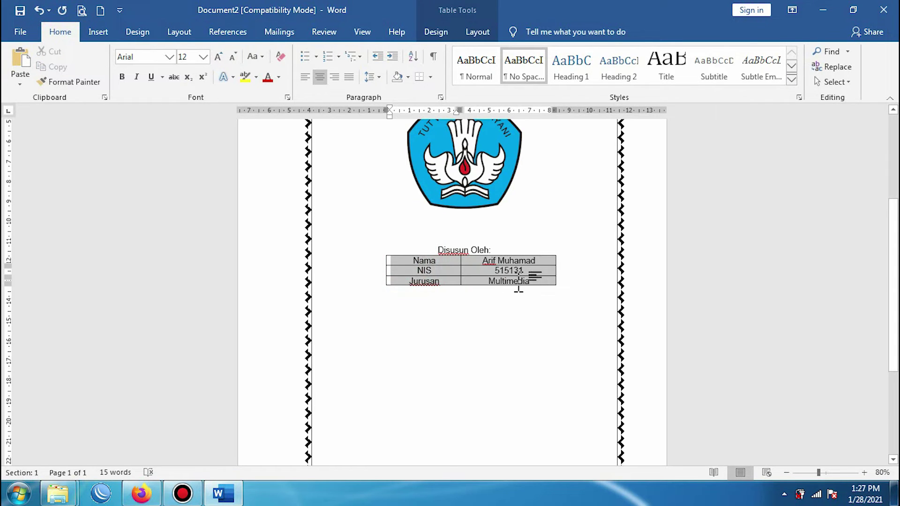
left_click(305, 76)
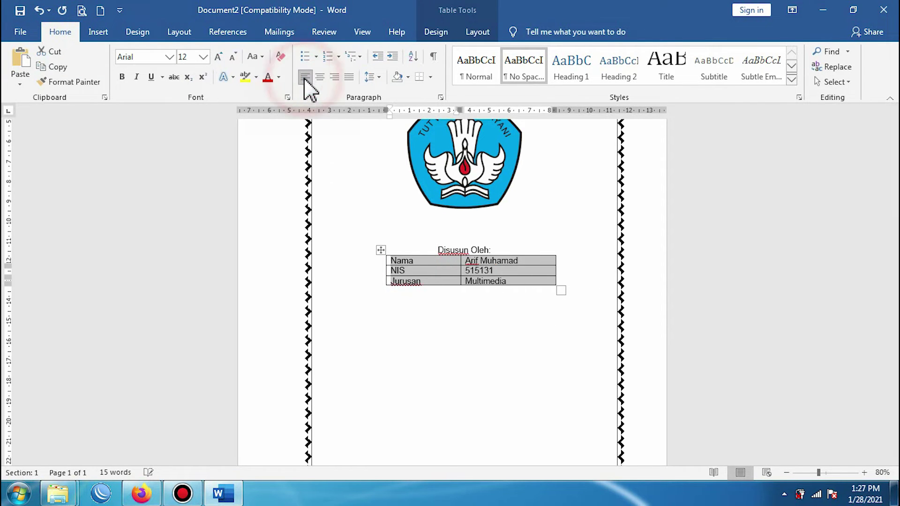
Step: Put a colon before the Nama, NIS and Jurusan values
left_click(468, 261)
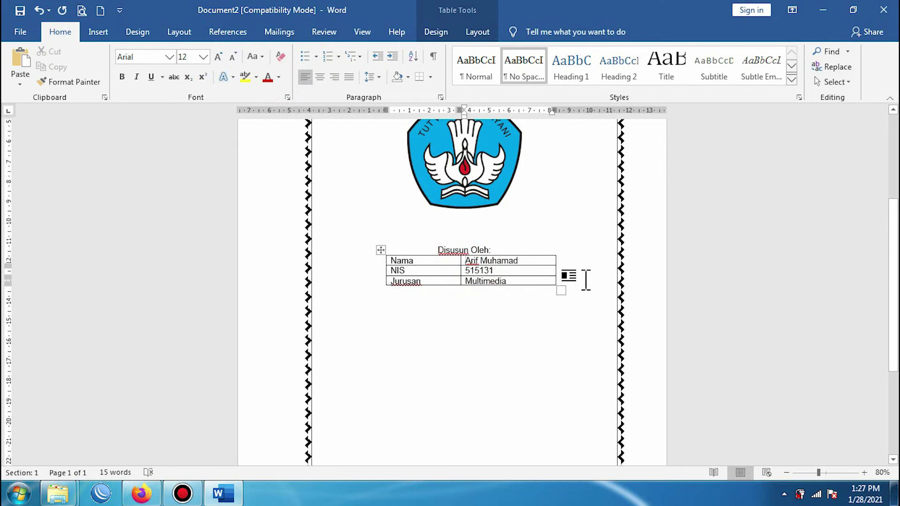
type(":")
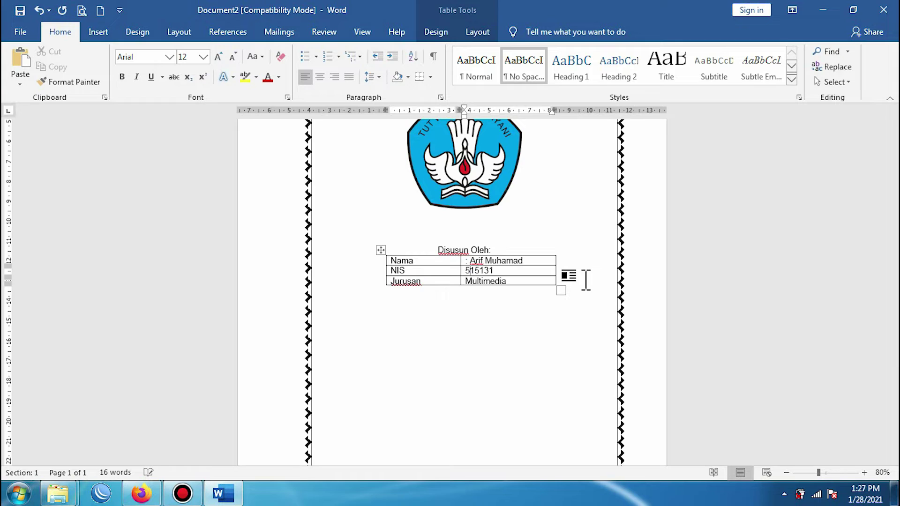
key("Down")
type(":")
key("Down")
type(":")
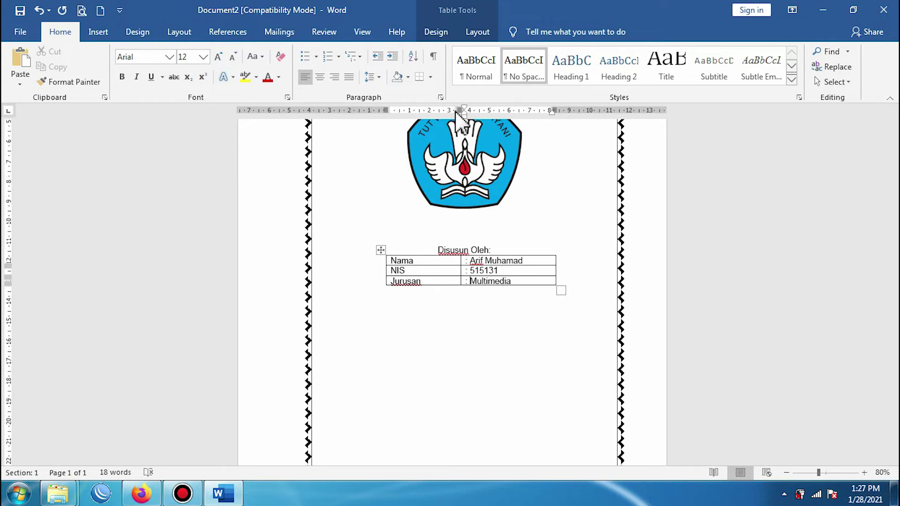
Step: Narrow the table's columns on the ruler and apply No Border to all its cells
left_click_drag(461, 110, 431, 114)
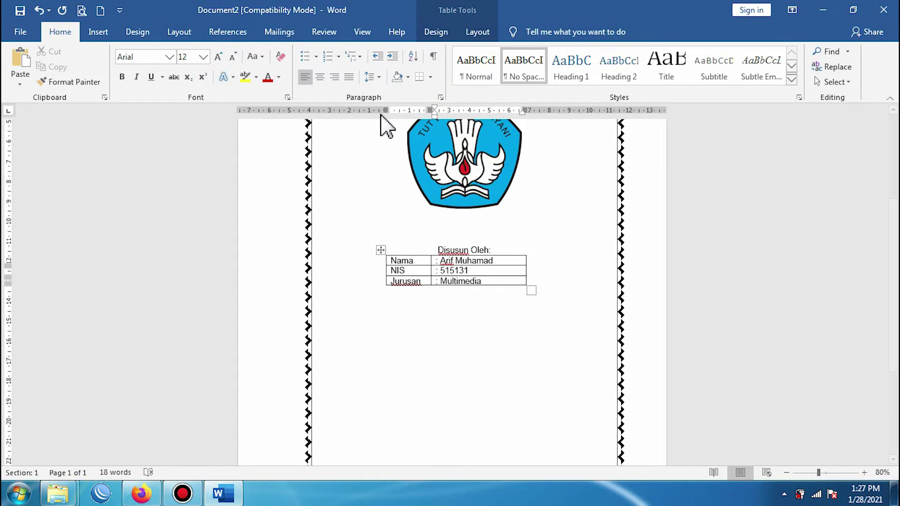
left_click_drag(381, 111, 409, 116)
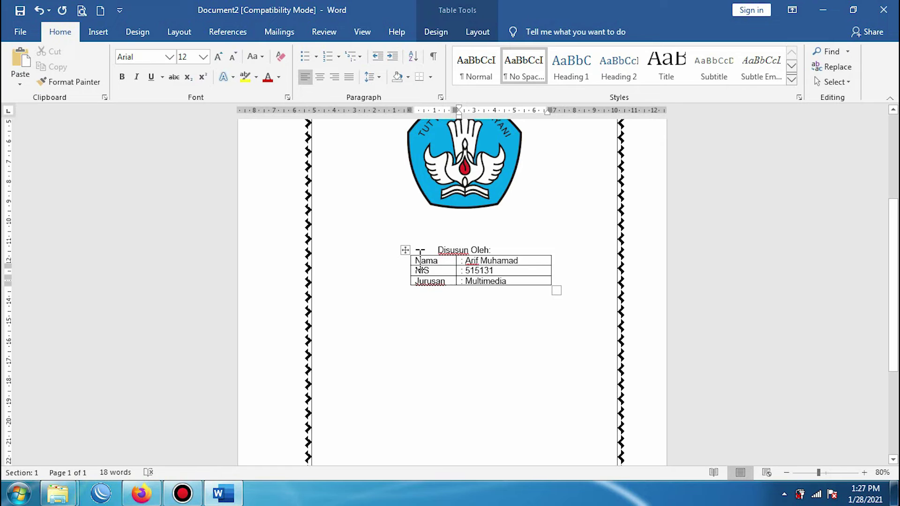
left_click_drag(418, 262, 514, 281)
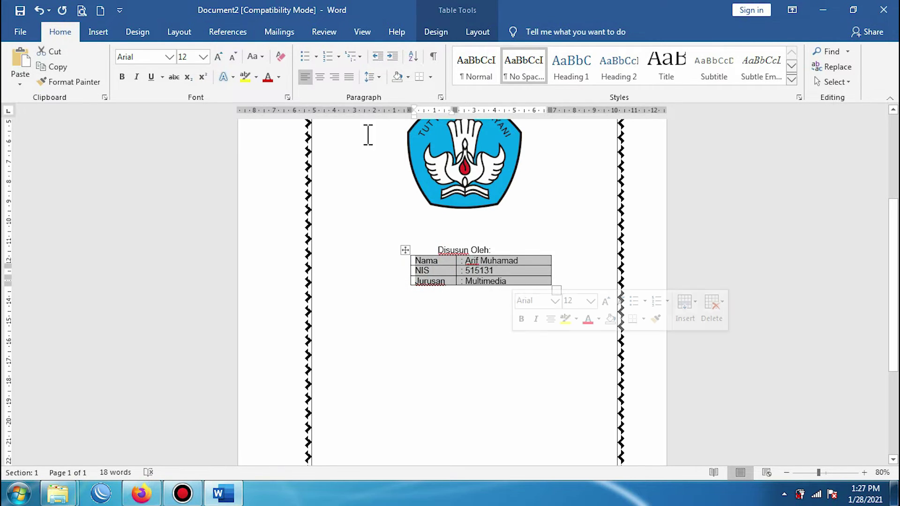
left_click(430, 77)
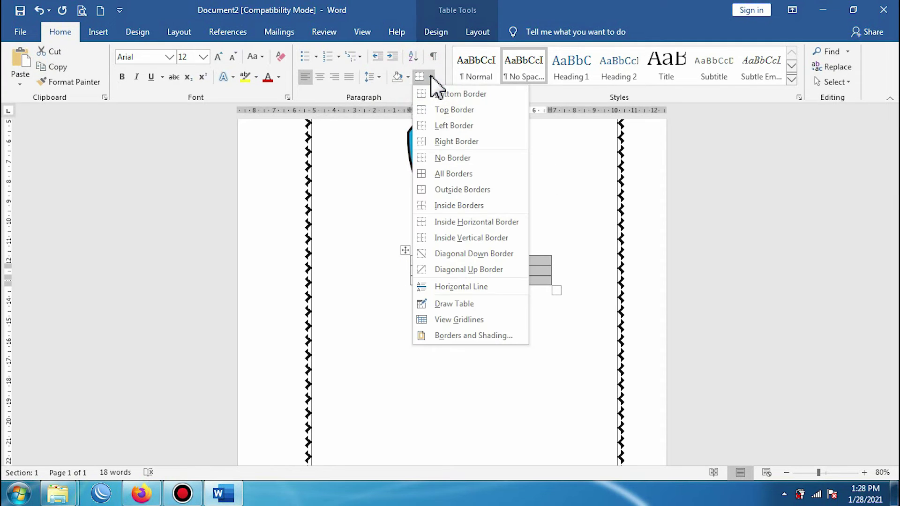
left_click(442, 158)
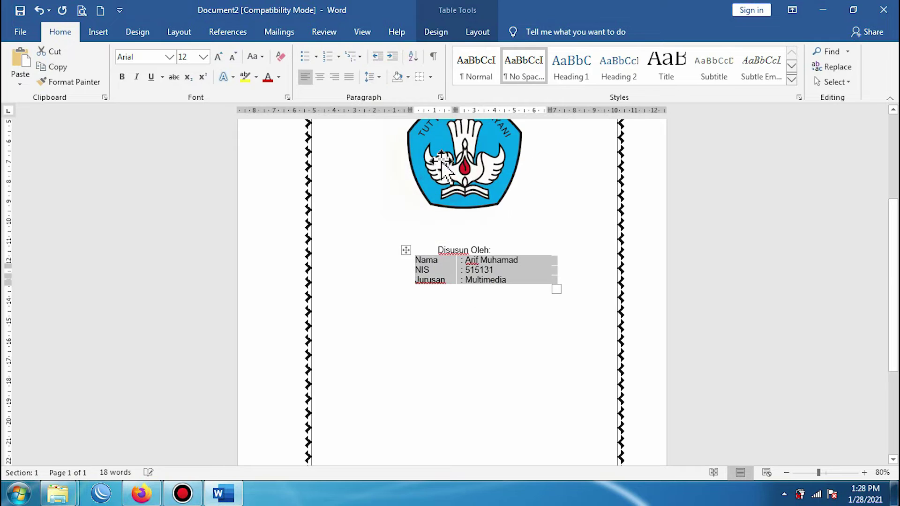
left_click(561, 222)
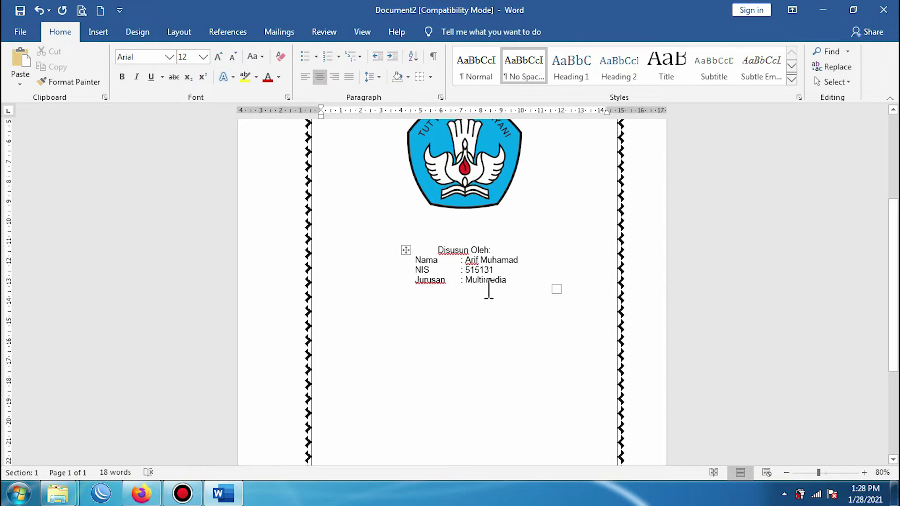
Step: Below the table, type centred lines 'SMK NEGERI 1 ATASAWAN' and 'TAHUN PELAJARAN 2021/2022'
left_click(510, 248)
left_click(511, 308)
key("Return")
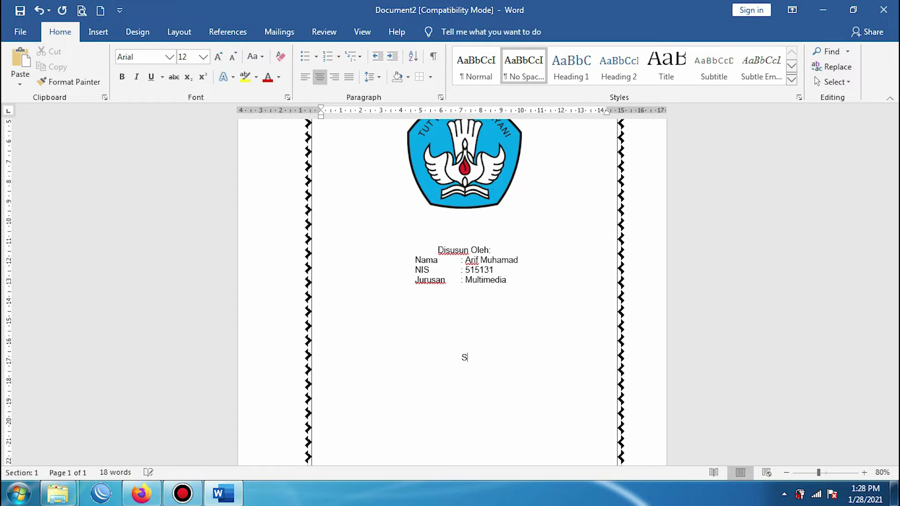
type("SMK NEGERI 1 ATASA")
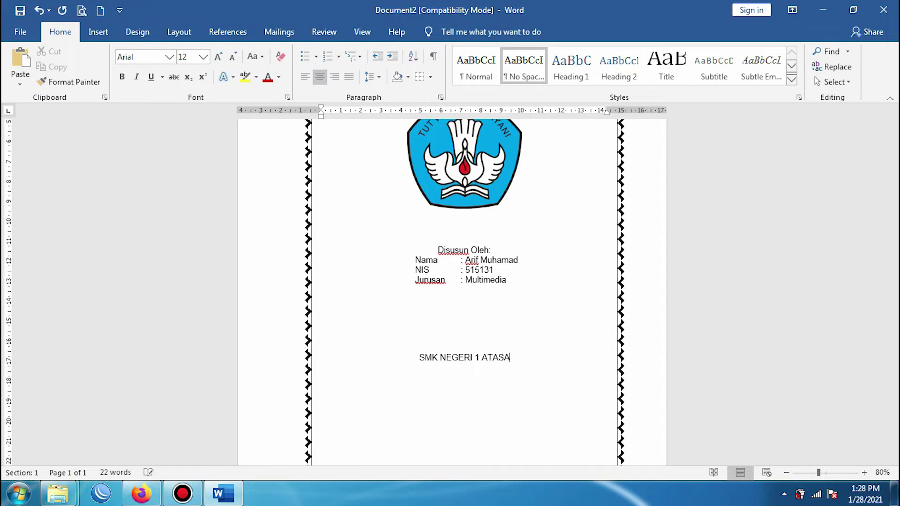
type("WAN")
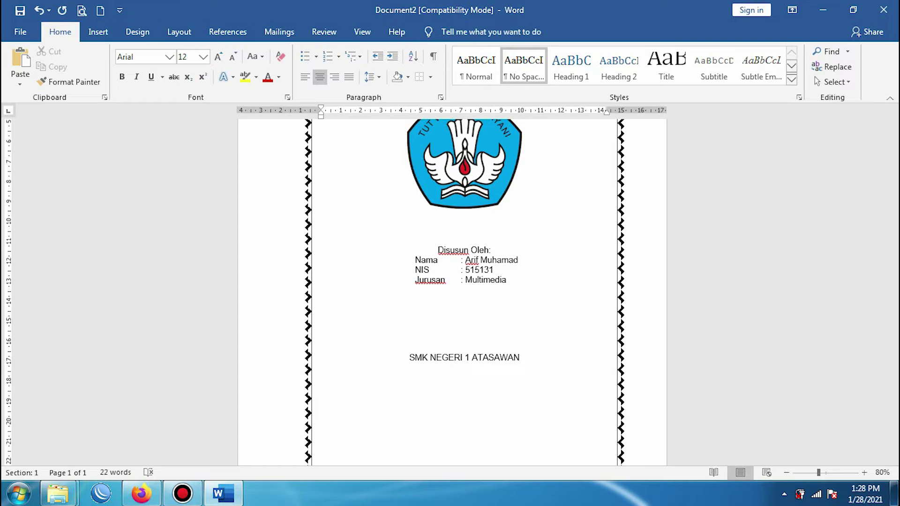
type("UN PELAJA")
type("RAN")
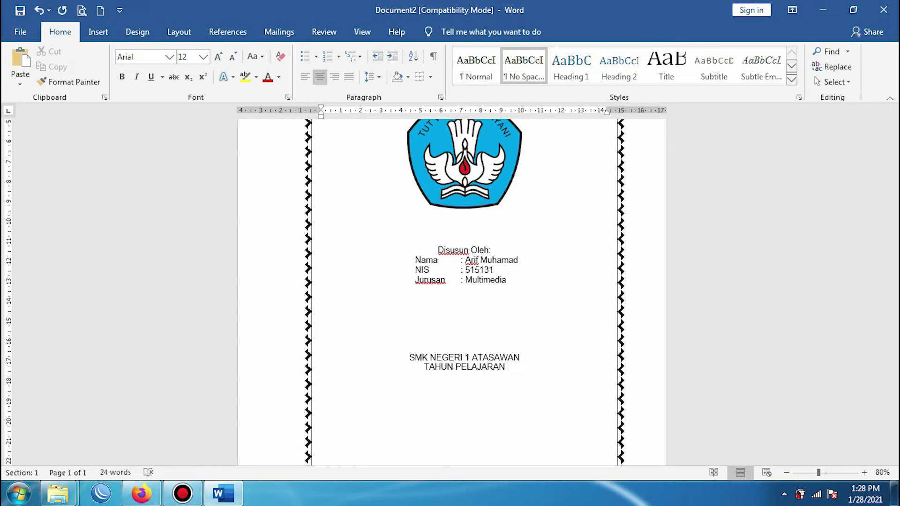
type(" 2020")
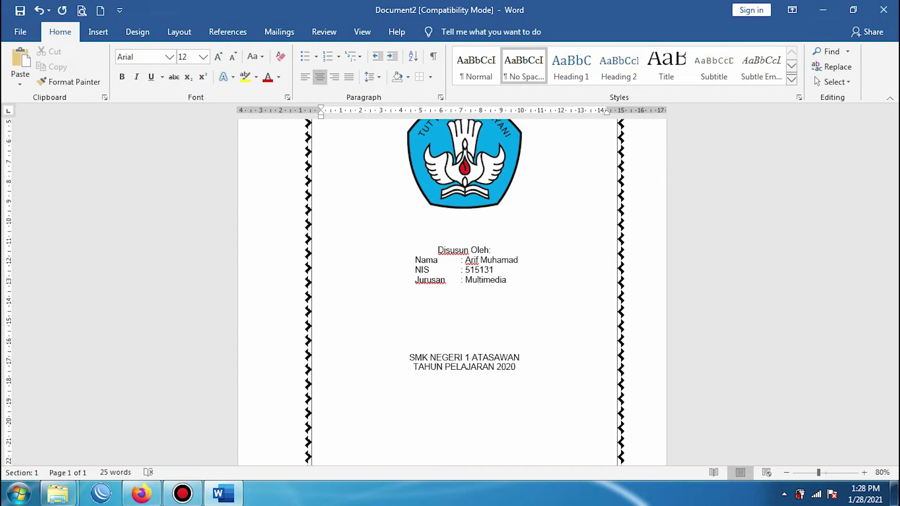
key("BackSpace")
type("1/2022")
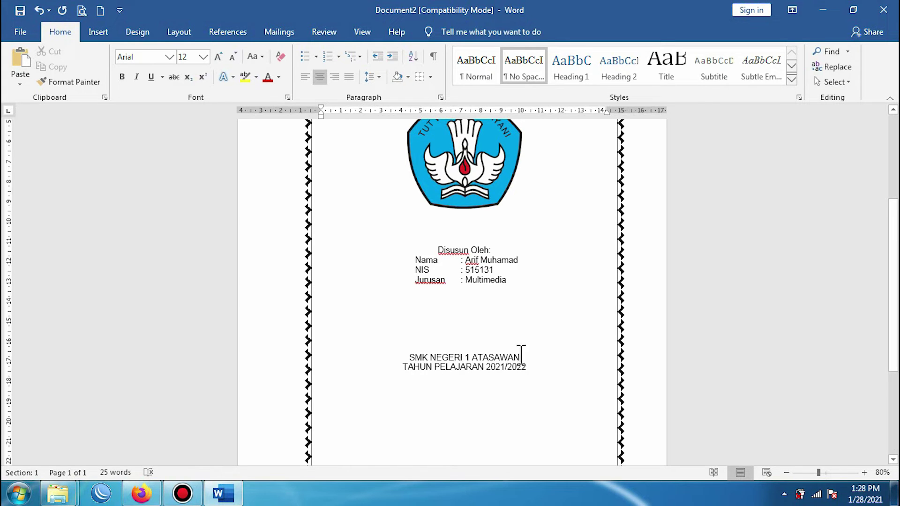
Step: Add an empty line above the MAKALAH title
scroll(516, 367, "up", 3)
scroll(516, 361, "down", 6)
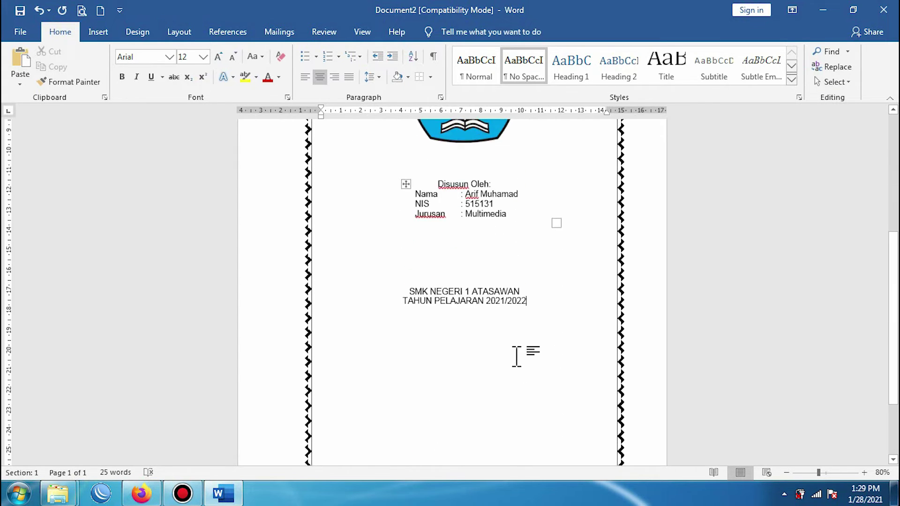
scroll(516, 356, "up", 3)
scroll(517, 356, "up", 4)
scroll(518, 357, "down", 2)
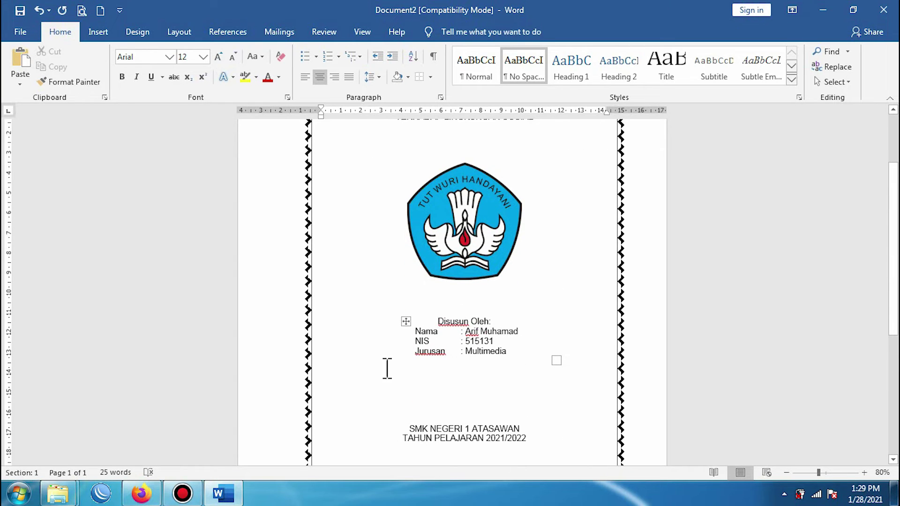
scroll(398, 365, "up", 3)
scroll(515, 433, "down", 6)
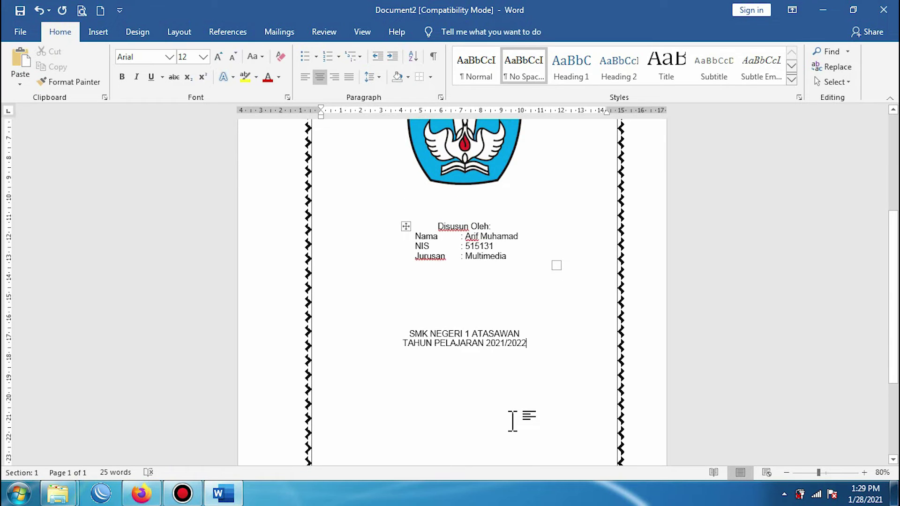
scroll(513, 421, "up", 6)
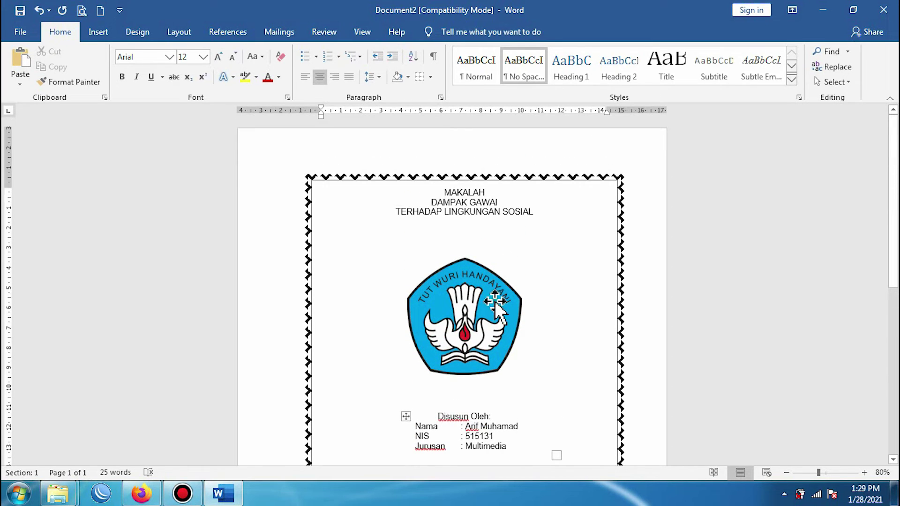
left_click(444, 192)
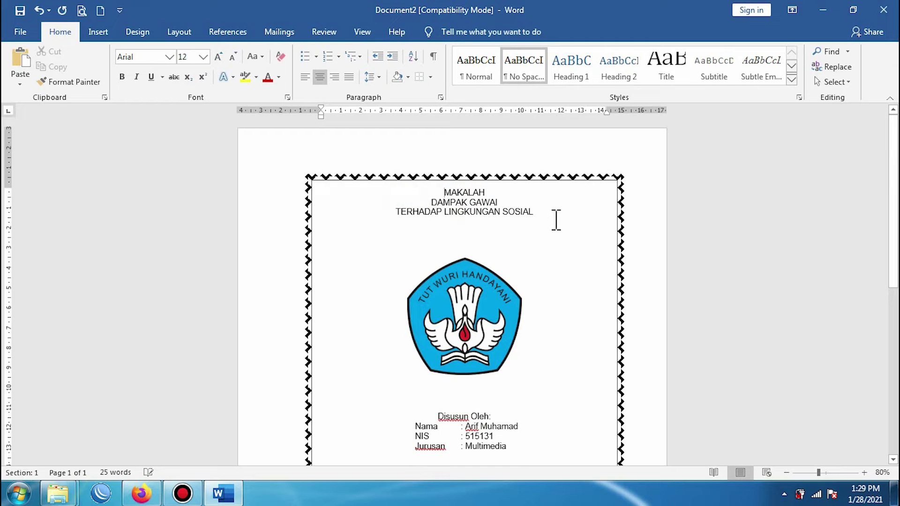
key("Return")
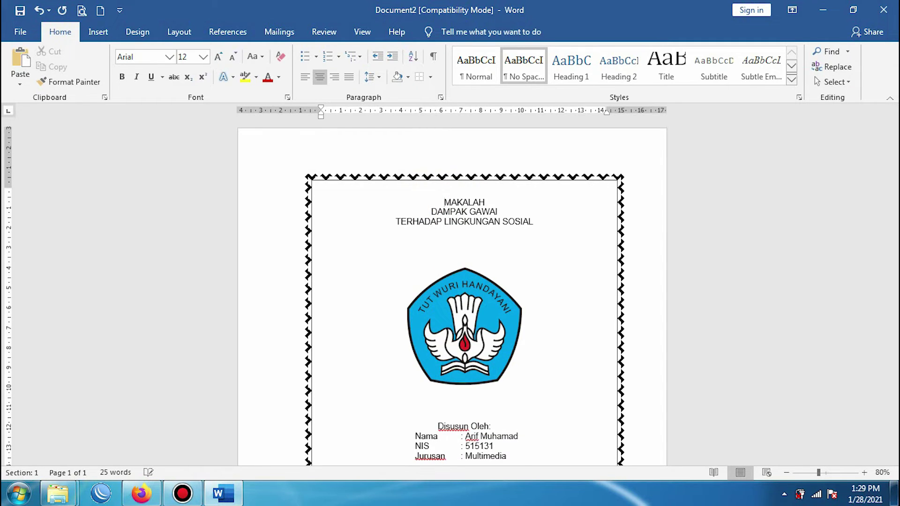
key("Return")
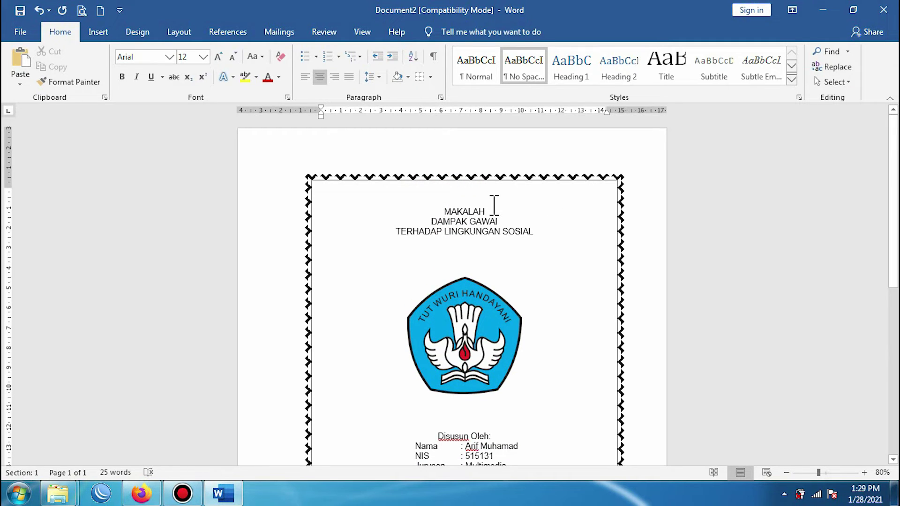
key("BackSpace")
key("BackSpace")
Step: Make MAKALAH bold at 20 pt and add a blank line below it
left_click_drag(486, 187, 446, 185)
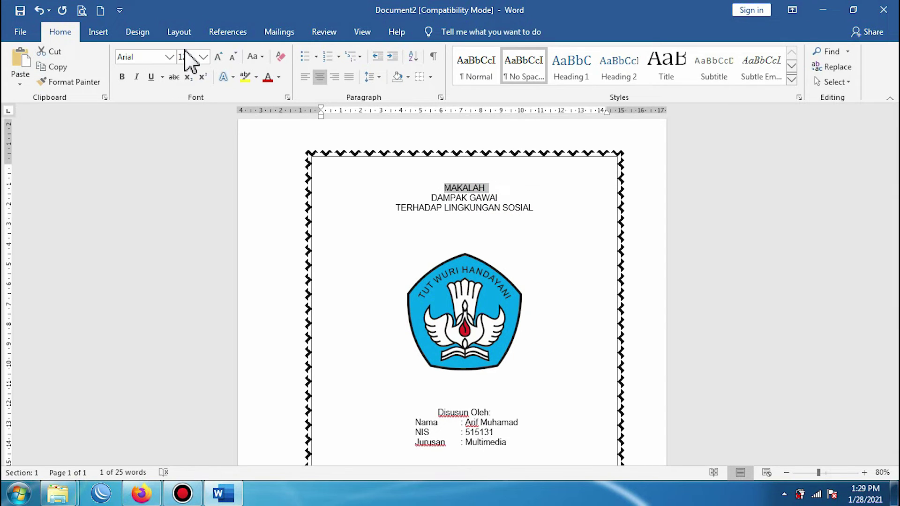
left_click(203, 57)
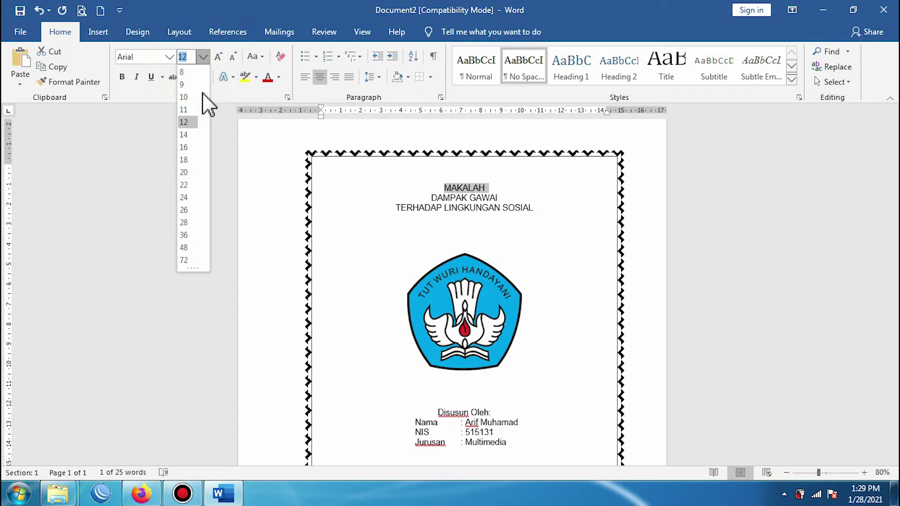
left_click(185, 172)
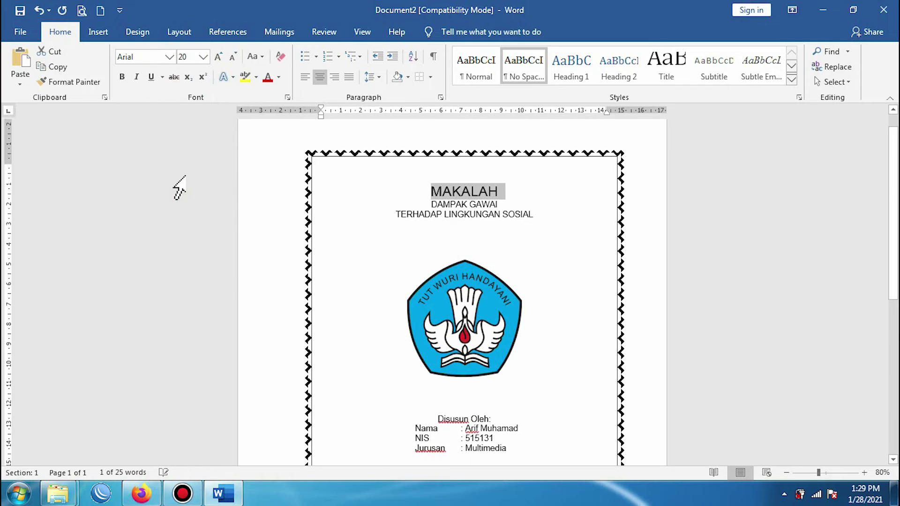
left_click(122, 76)
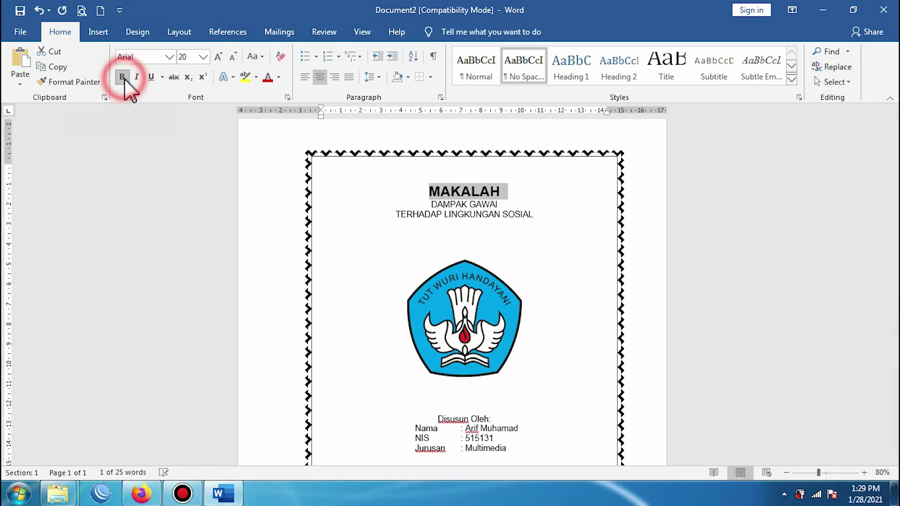
left_click(509, 192)
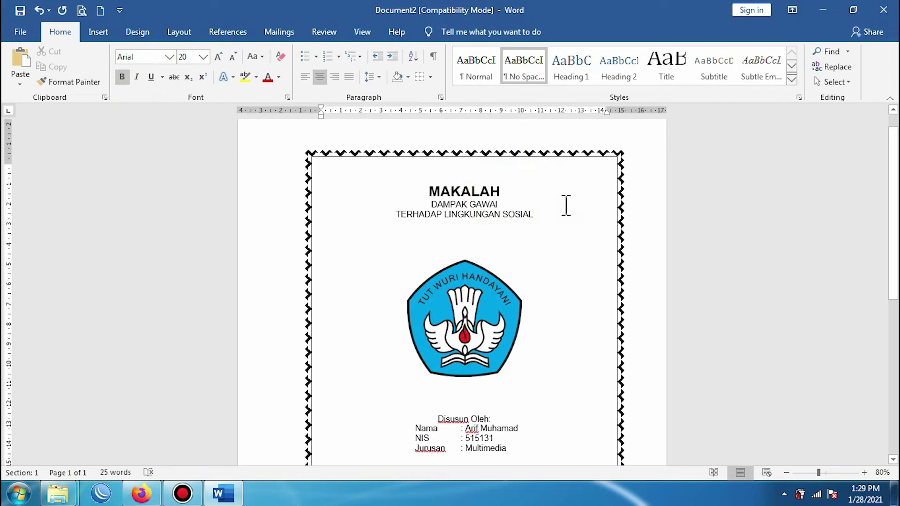
key("Return")
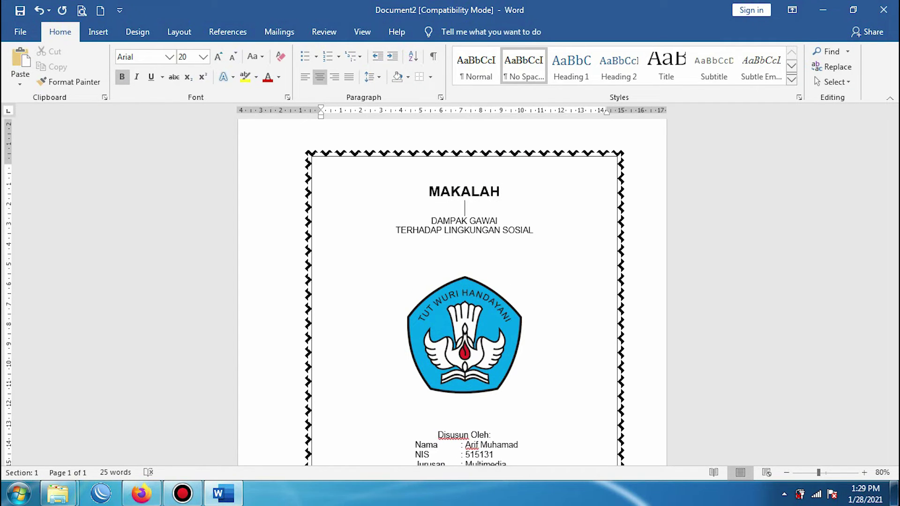
Step: Set both subtitle lines to bold 14 pt
left_click_drag(433, 220, 532, 229)
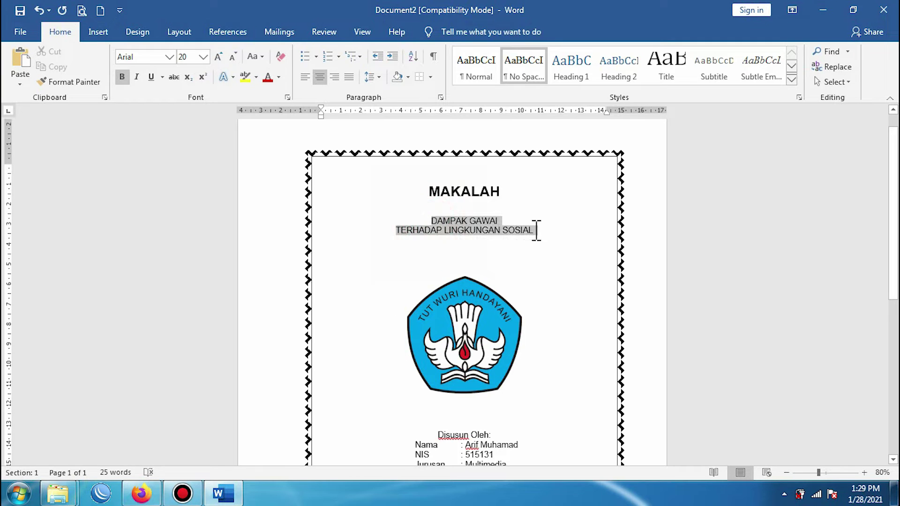
left_click(203, 56)
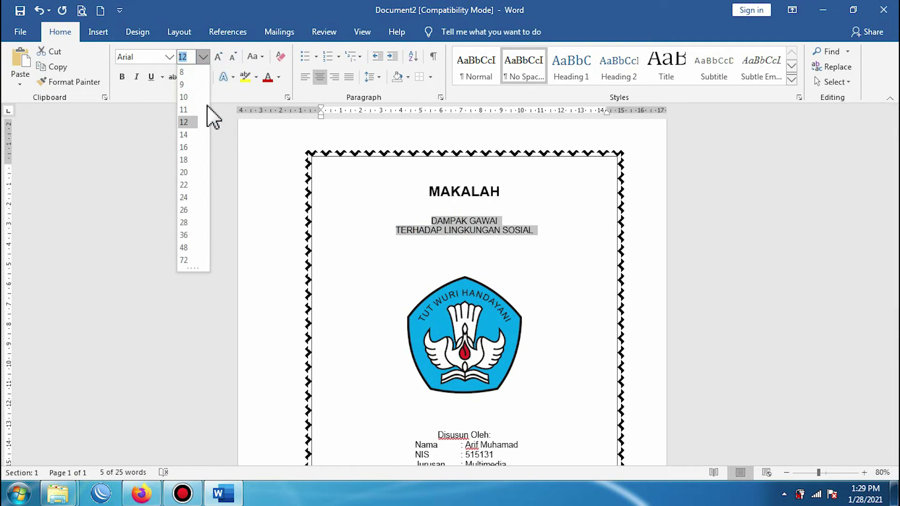
left_click(184, 145)
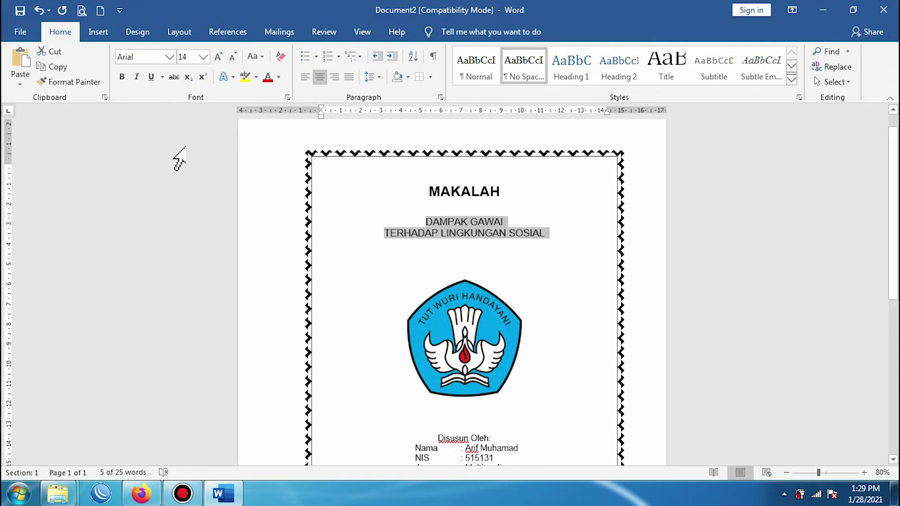
left_click(122, 78)
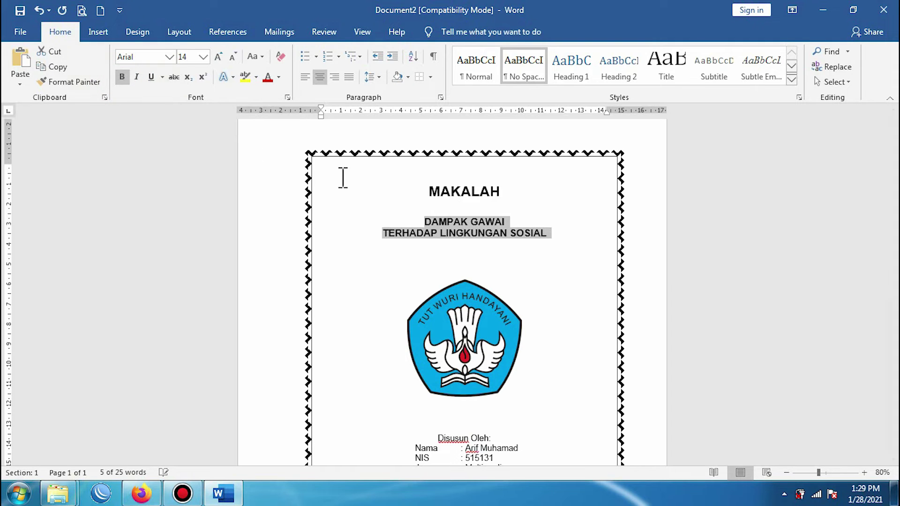
left_click(592, 240)
scroll(435, 263, "down", 5)
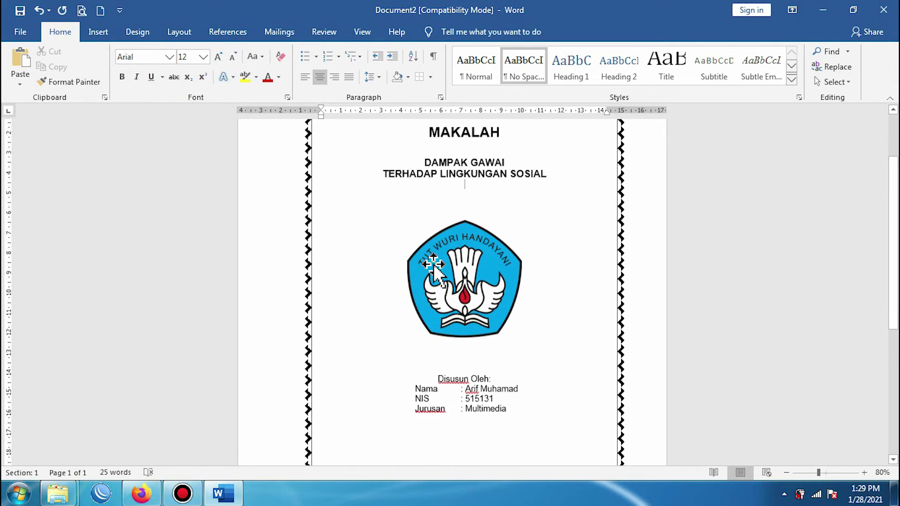
Step: Add a blank line after 'Disusun Oleh:' and make that heading bold
left_click(506, 243)
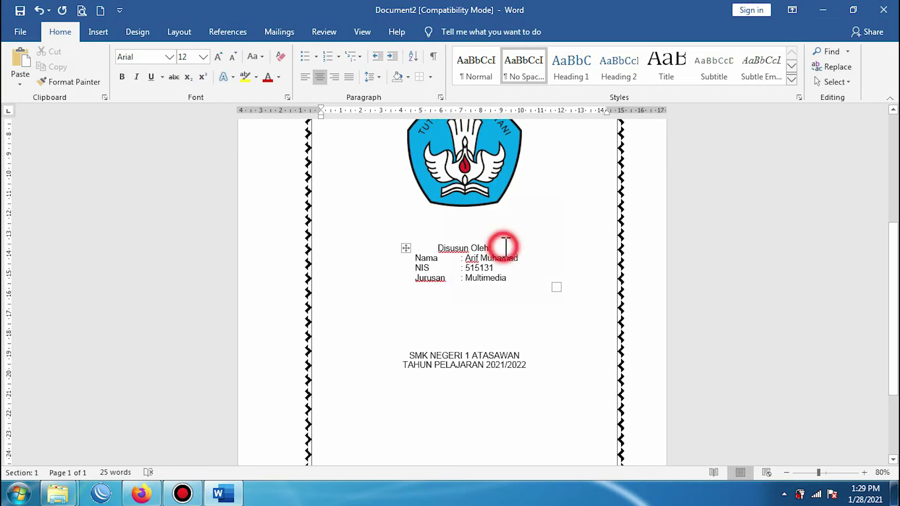
key("Return")
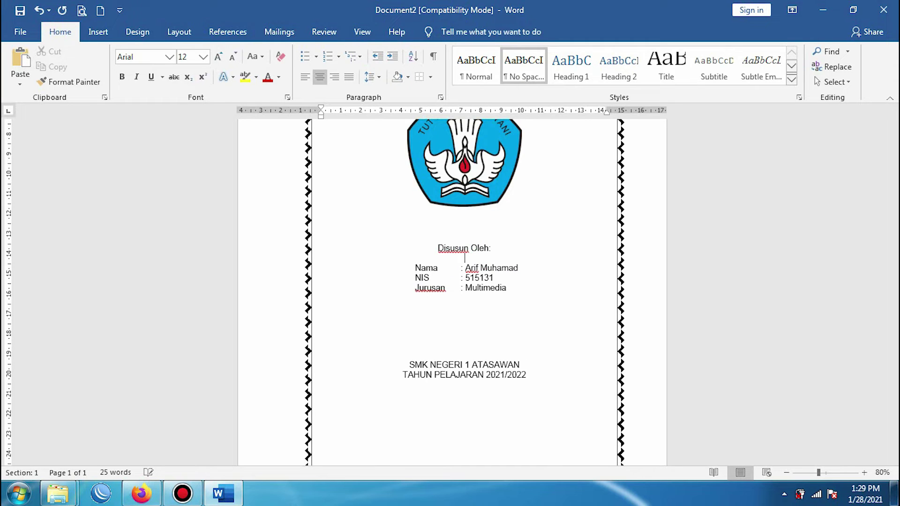
left_click_drag(441, 248, 502, 251)
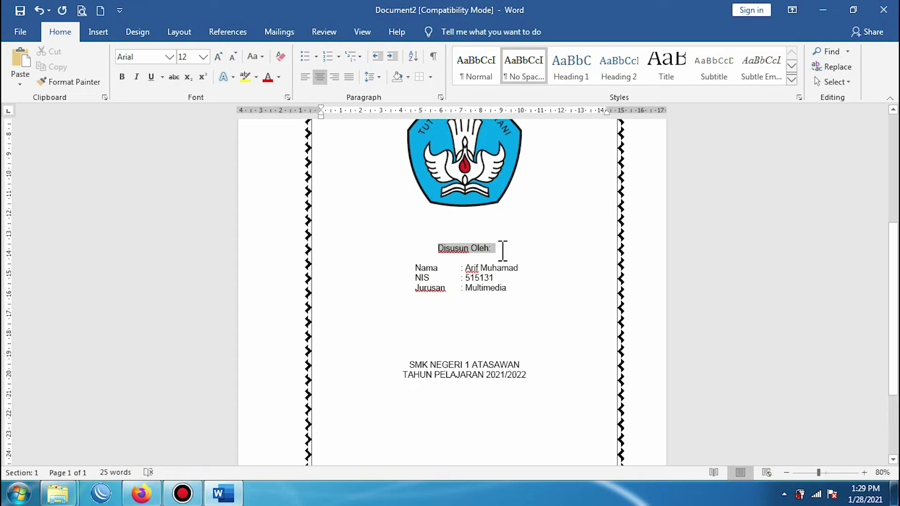
left_click(122, 77)
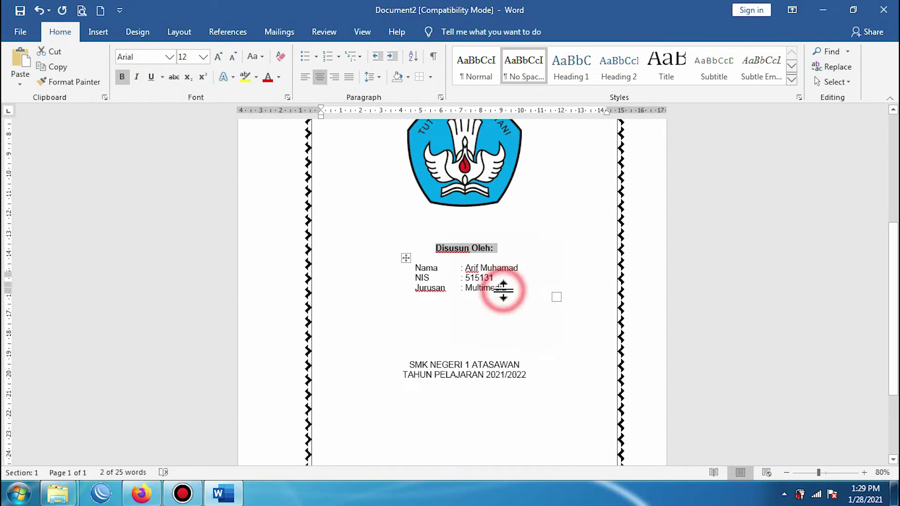
left_click(554, 252)
left_click(533, 204)
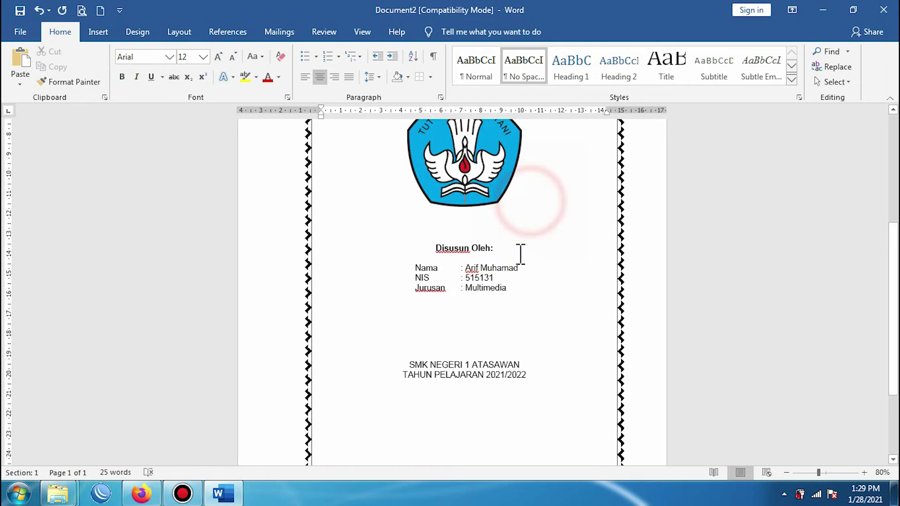
scroll(501, 325, "down", 3)
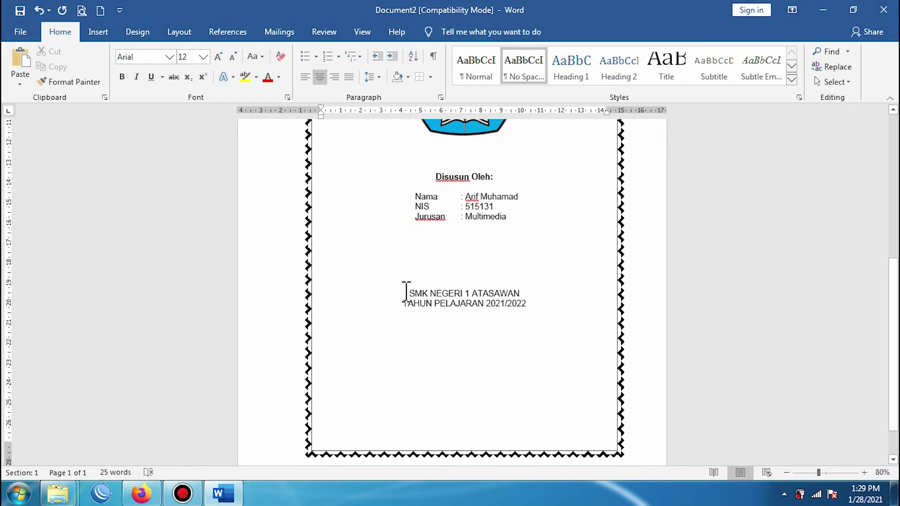
Step: Make the SMK NEGERI 1 ATASAWAN and TAHUN PELAJARAN 2021/2022 lines bold at 14 pt
left_click_drag(410, 293, 536, 305)
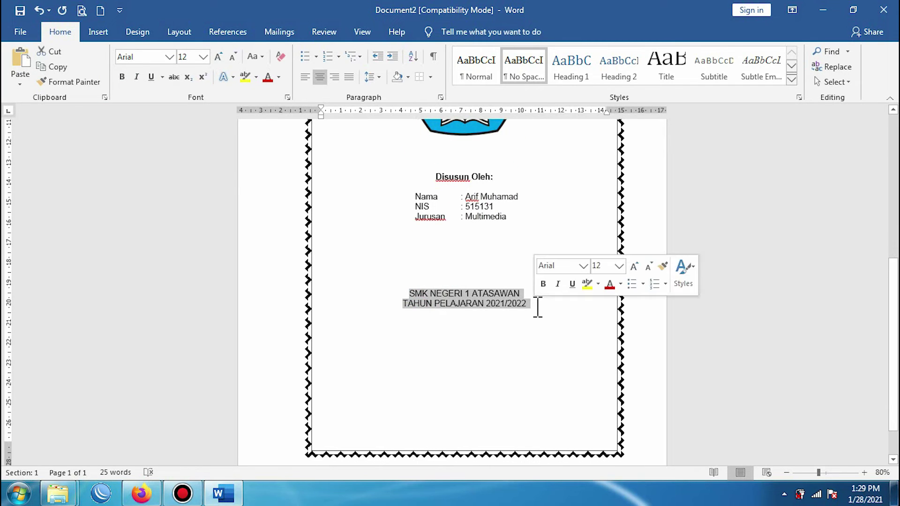
left_click(203, 57)
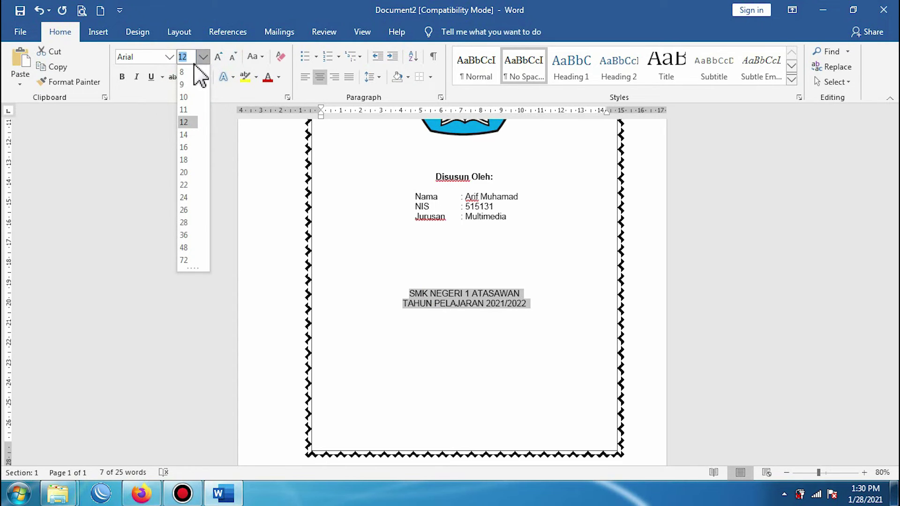
left_click(184, 172)
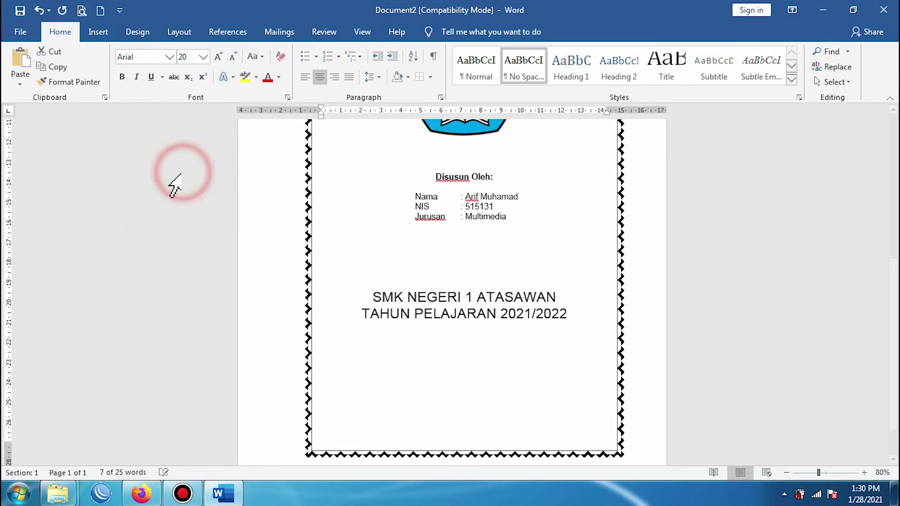
left_click(122, 77)
left_click(389, 330)
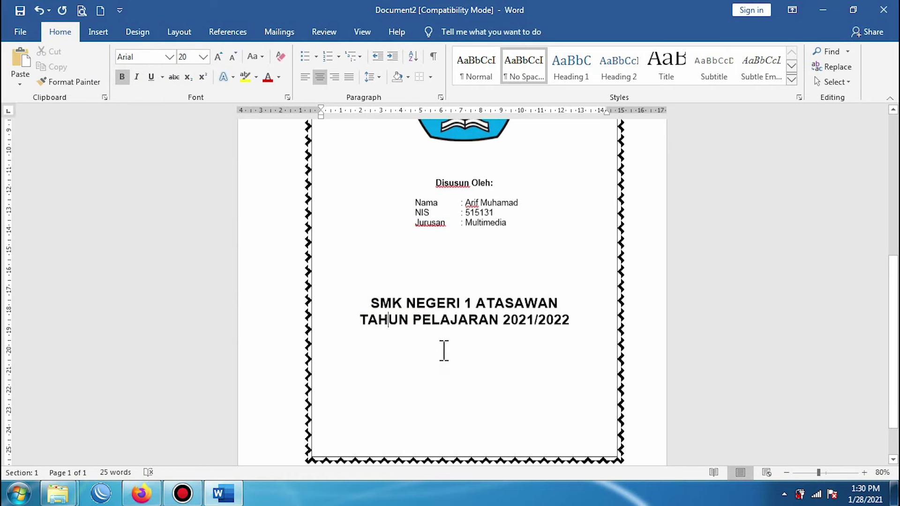
scroll(444, 351, "up", 5)
scroll(444, 351, "down", 2)
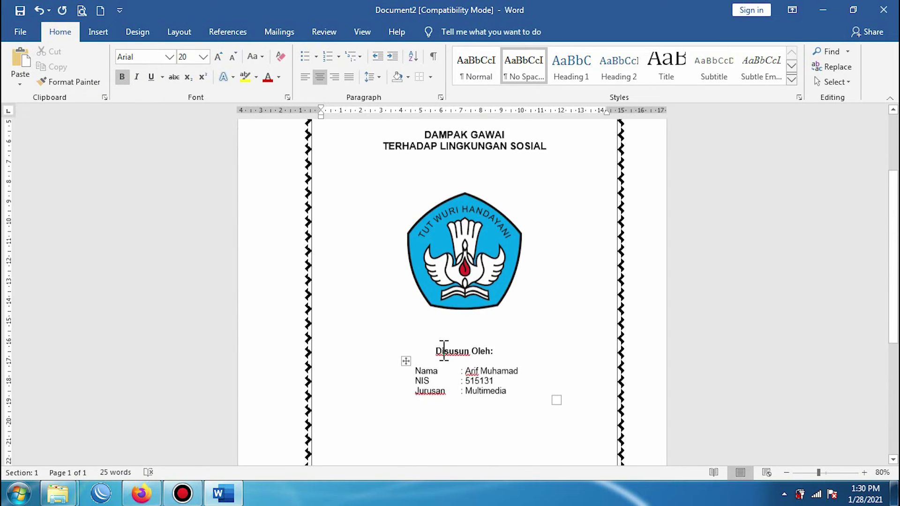
scroll(443, 351, "down", 3)
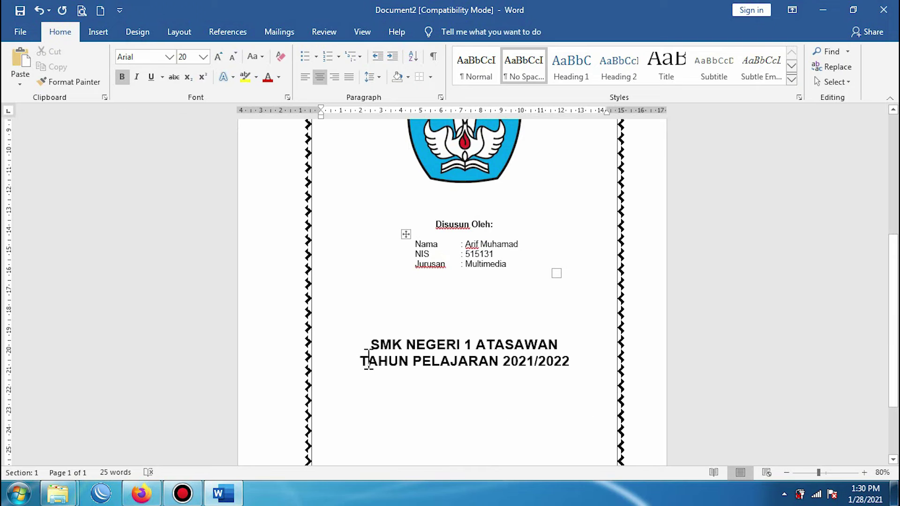
left_click_drag(378, 346, 570, 375)
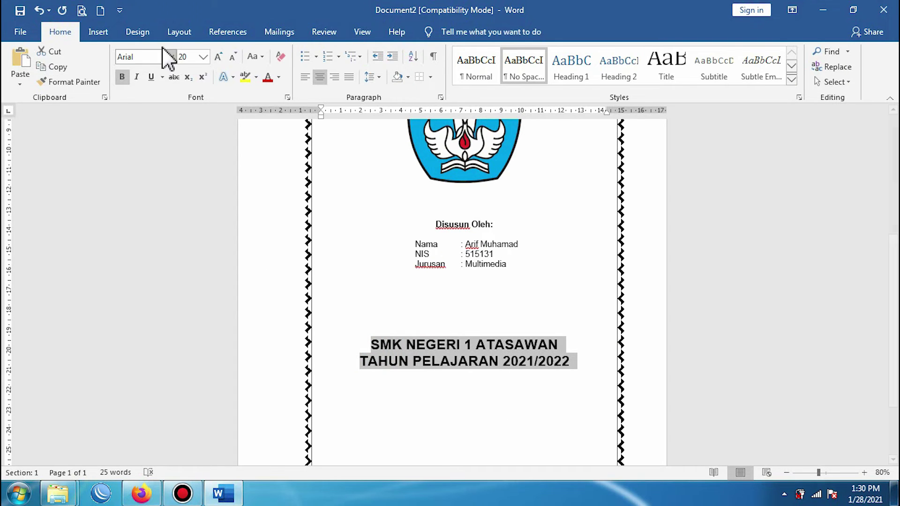
left_click(203, 56)
left_click(189, 135)
left_click(578, 368)
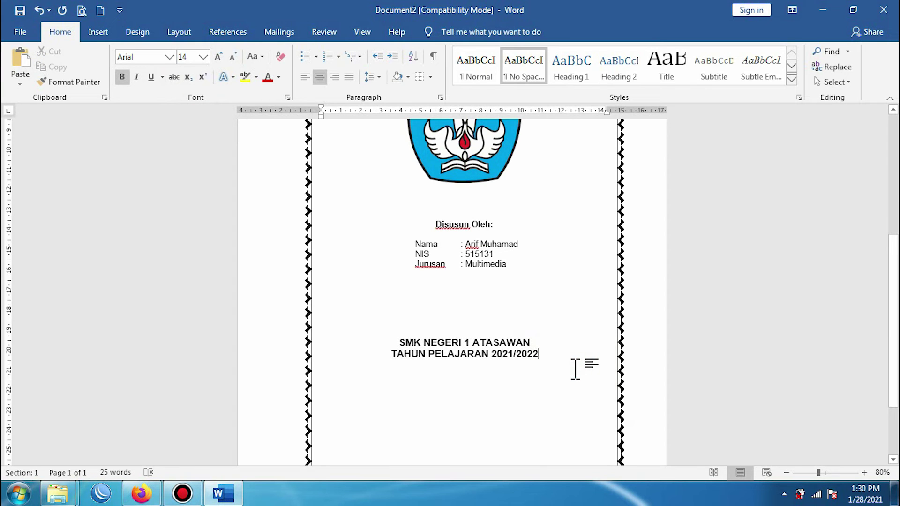
Step: Zoom out to 40% to view the whole cover page
scroll(578, 369, "up", 2)
scroll(577, 369, "up", 2)
scroll(576, 369, "down", 4)
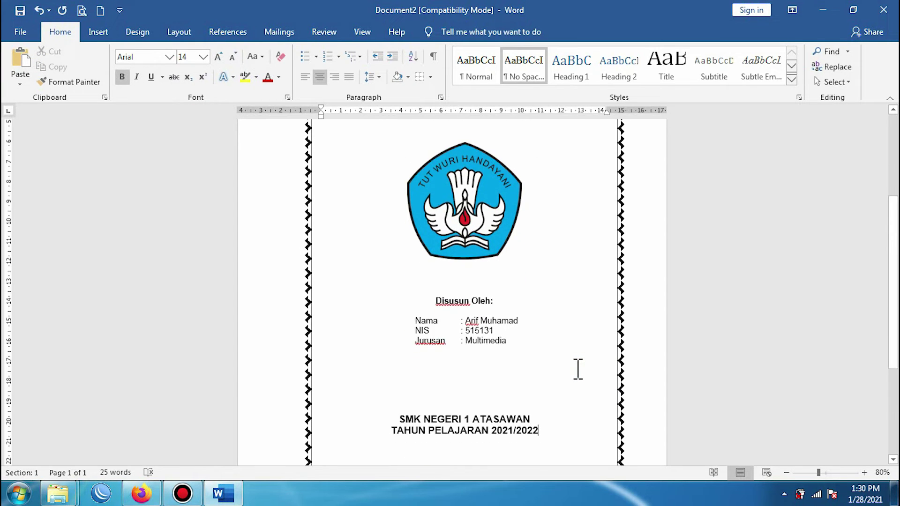
scroll(575, 369, "down", 2)
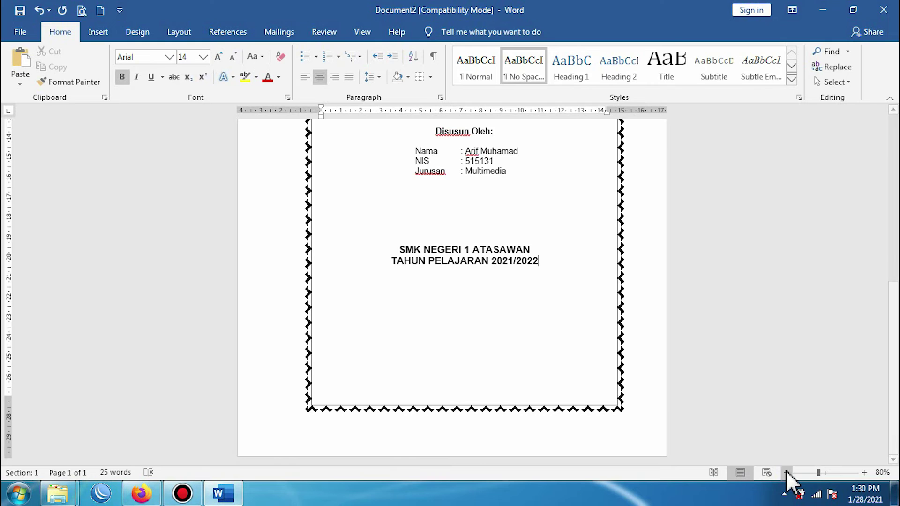
left_click(786, 473)
left_click(786, 472)
left_click(786, 473)
left_click(787, 473)
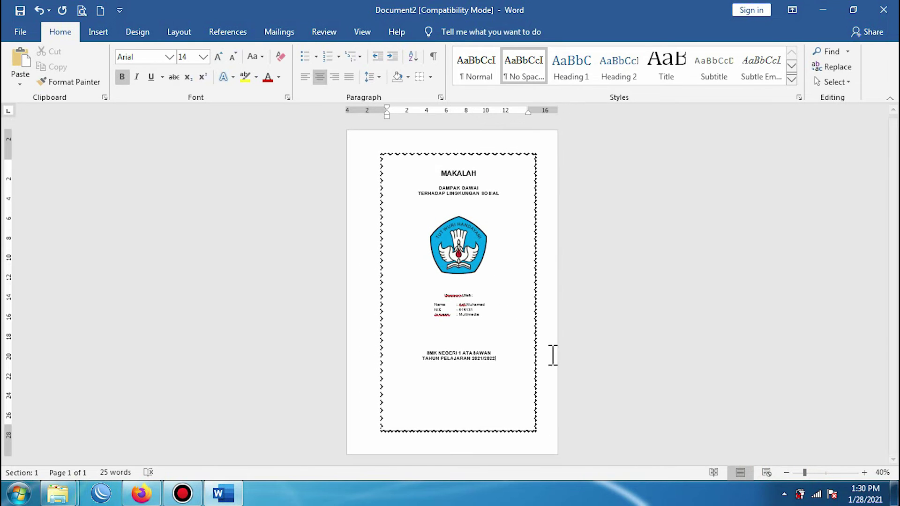
Step: Insert blank lines above and below the logo, below the subtitle and above MAKALAH
left_click(474, 206)
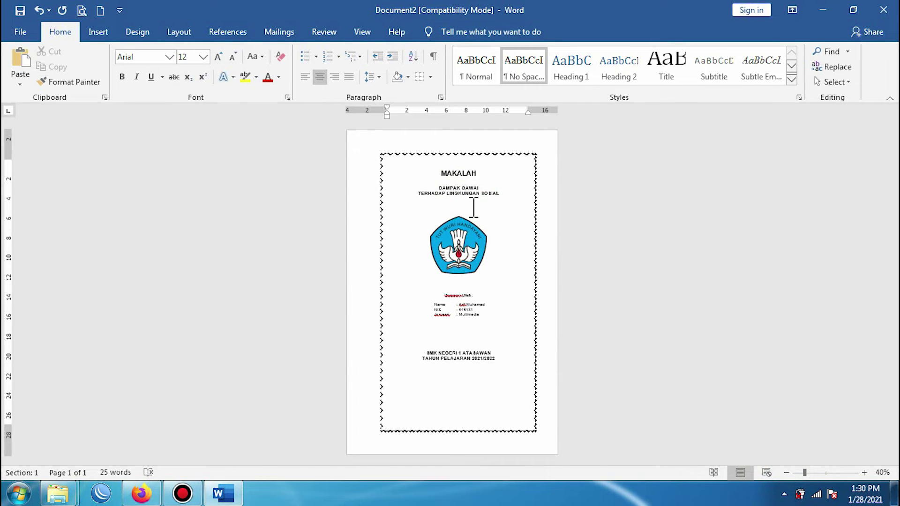
key("Return")
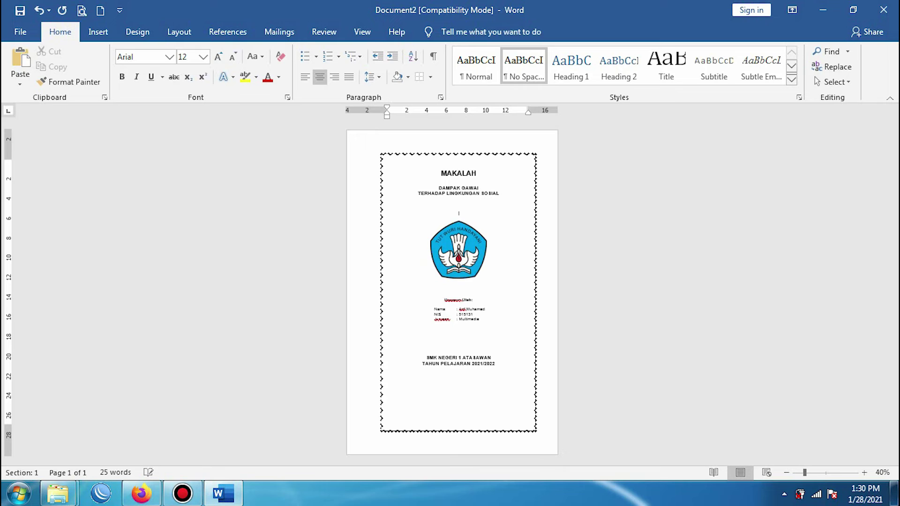
left_click(459, 288)
key("Return")
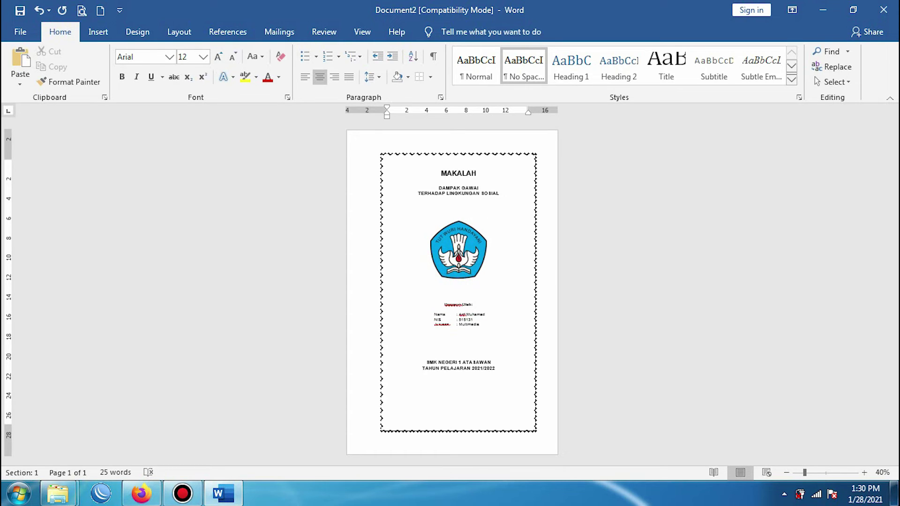
key("Return")
key("Return")
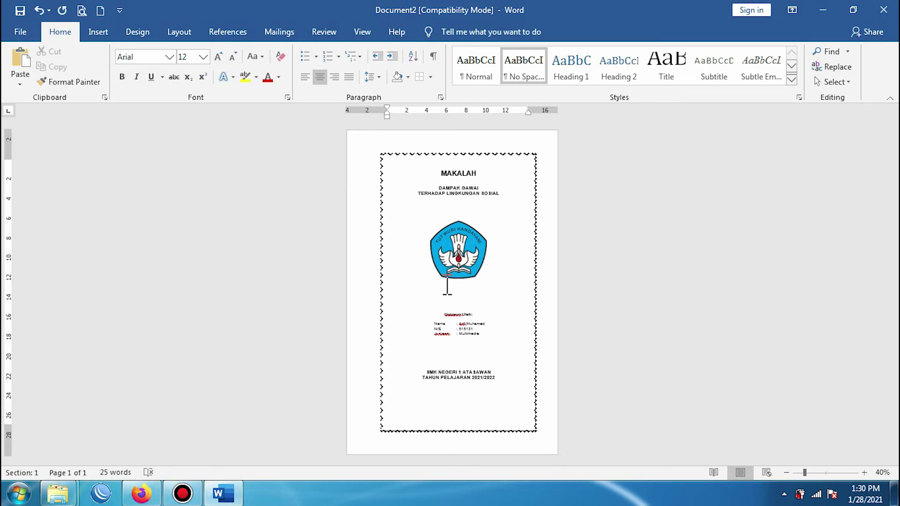
left_click(467, 202)
key("Return")
key("Return")
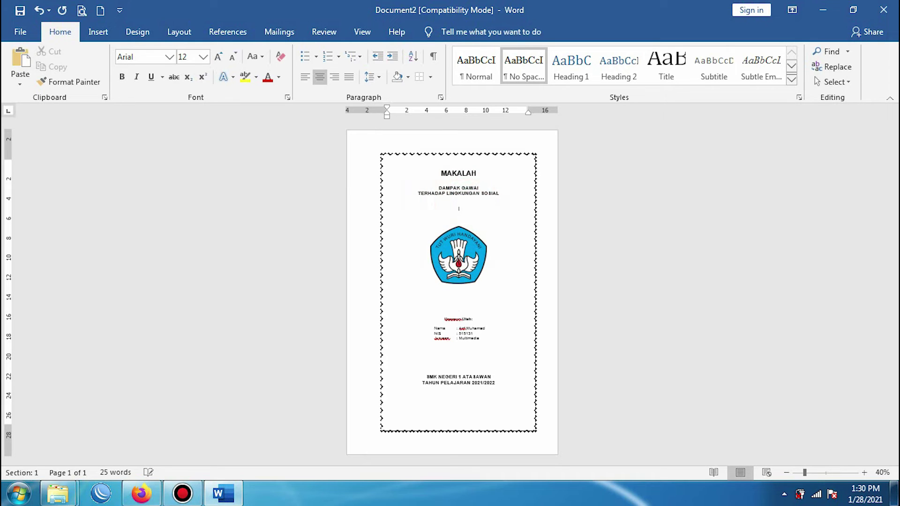
left_click(450, 162)
key("Return")
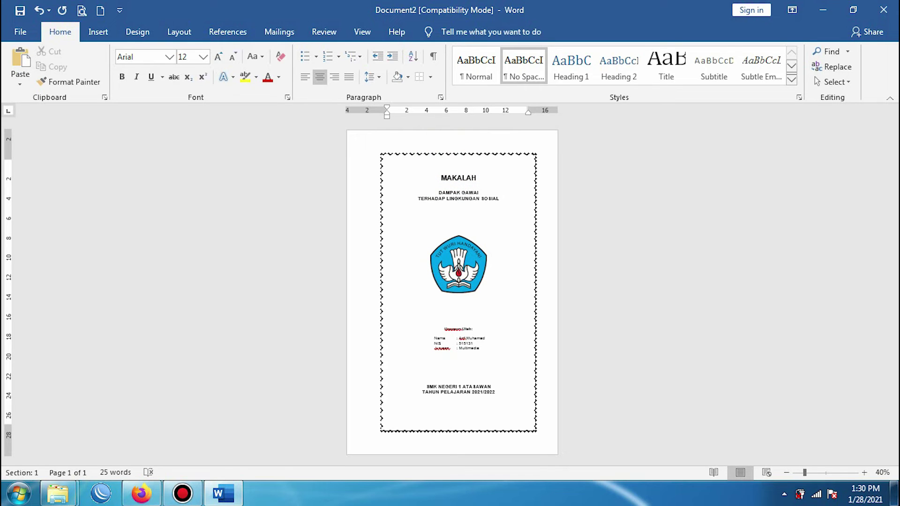
key("Return")
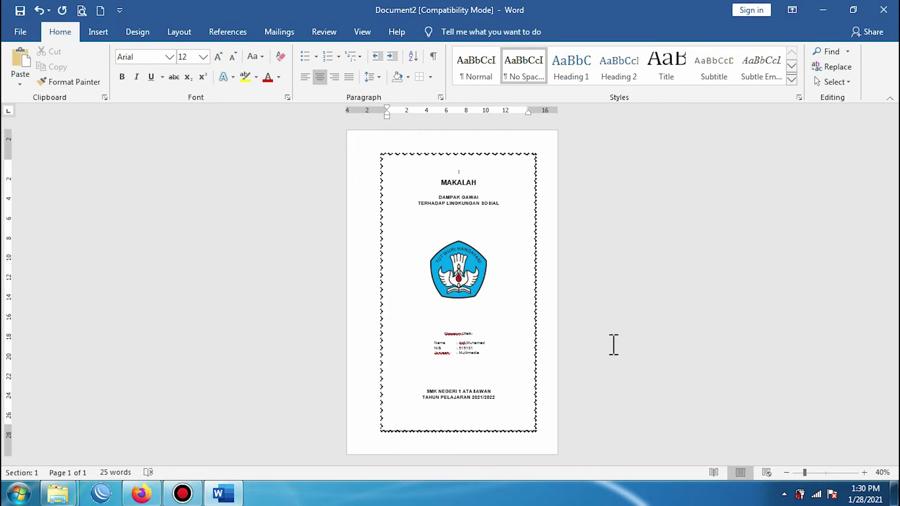
left_click(498, 213)
Step: Zoom the page back to 70% and bring up the print preview of the cover
left_click(864, 473)
left_click(864, 473)
left_click(864, 473)
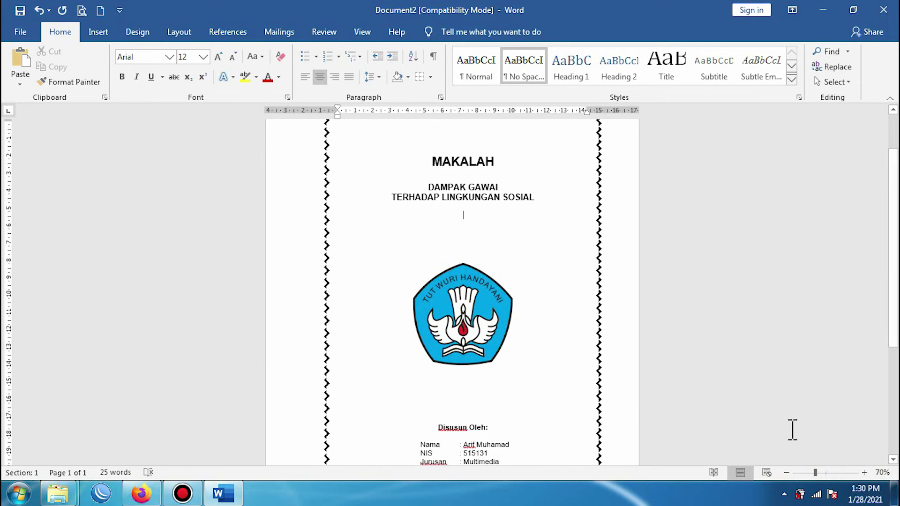
scroll(437, 371, "up", 2)
scroll(437, 370, "down", 5)
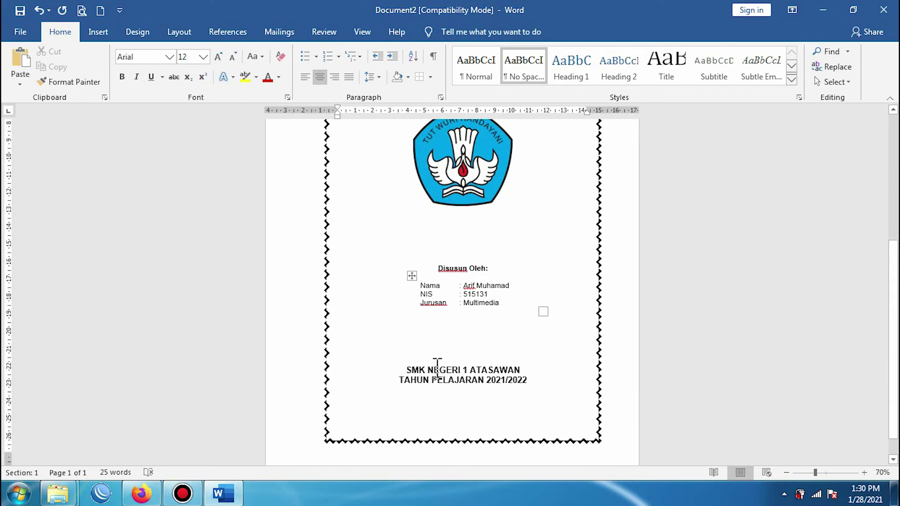
scroll(437, 370, "up", 4)
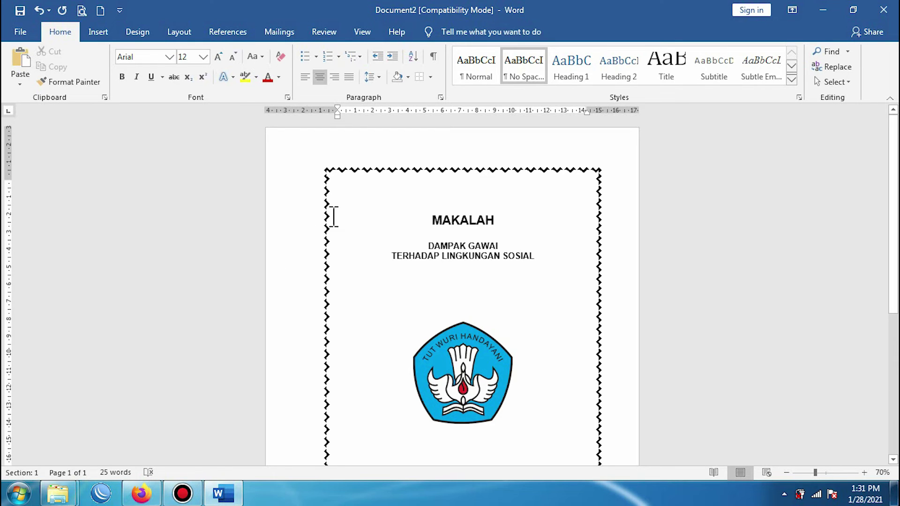
left_click(83, 11)
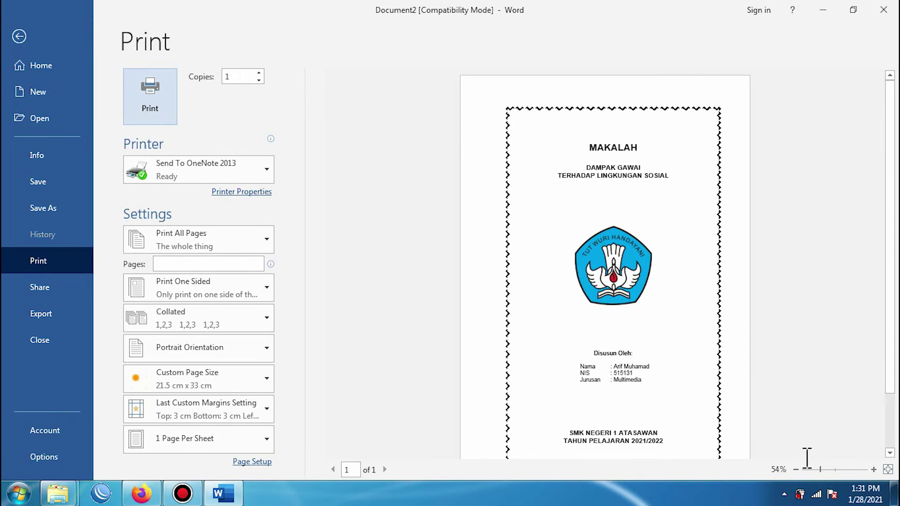
scroll(877, 386, "down", 1)
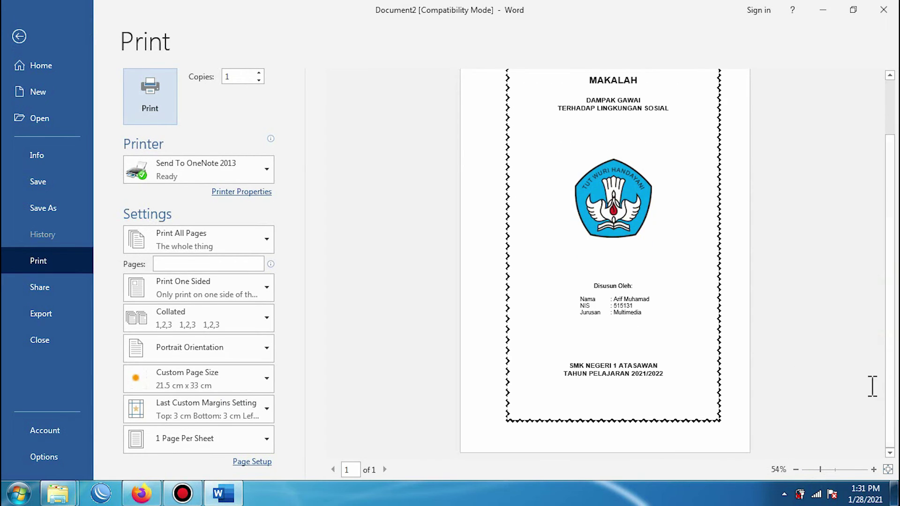
left_click(886, 376)
scroll(890, 373, "up", 1)
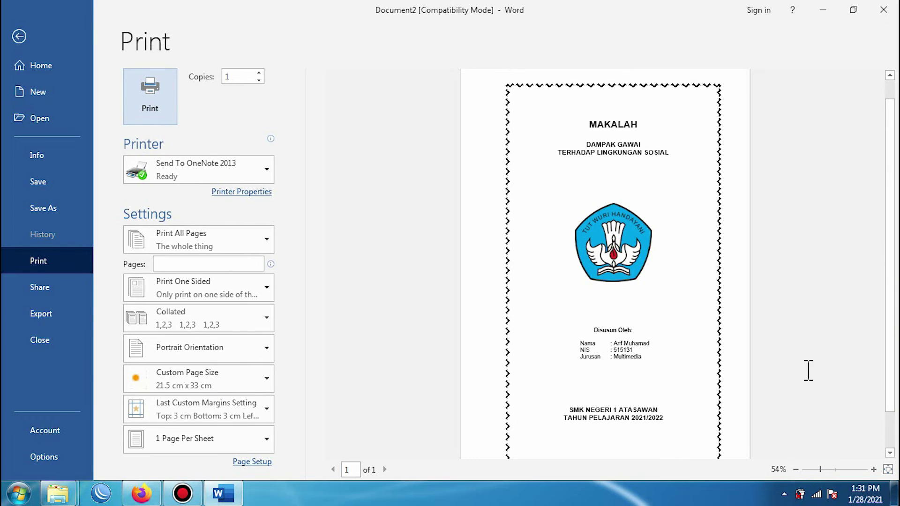
left_click(797, 469)
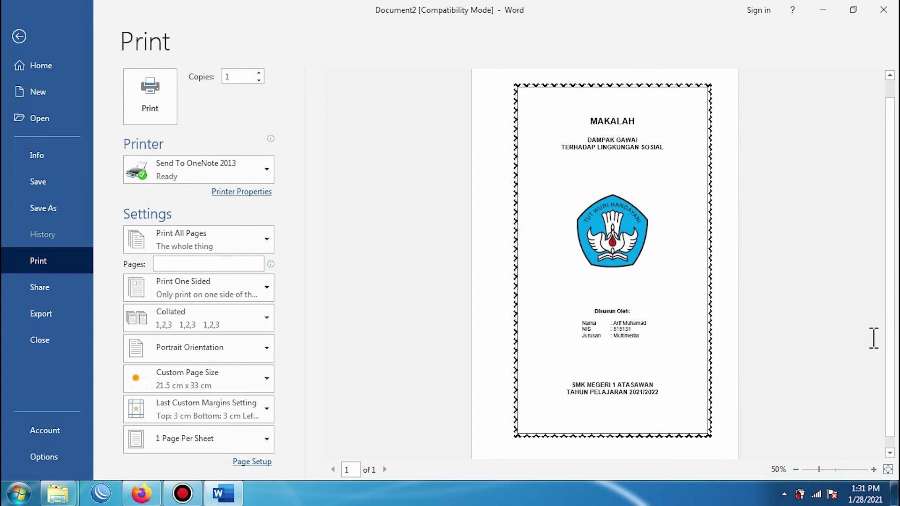
left_click(889, 296)
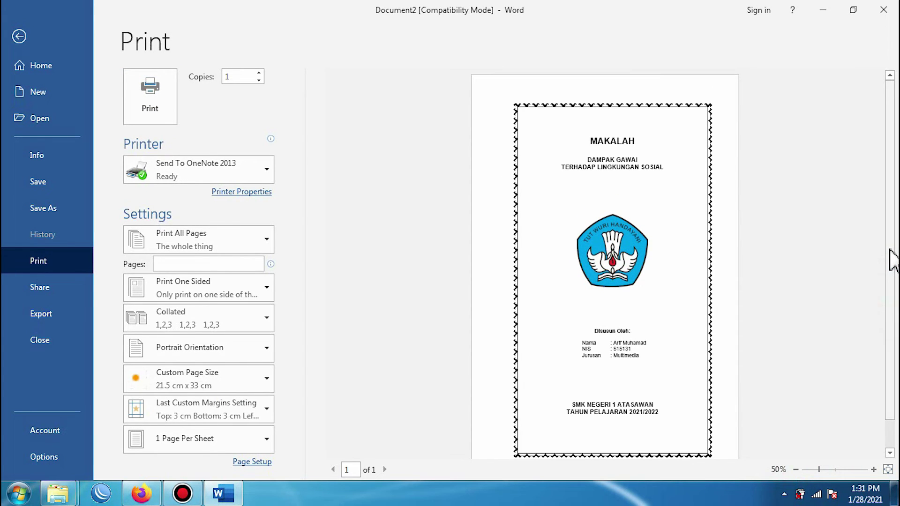
left_click_drag(892, 257, 892, 352)
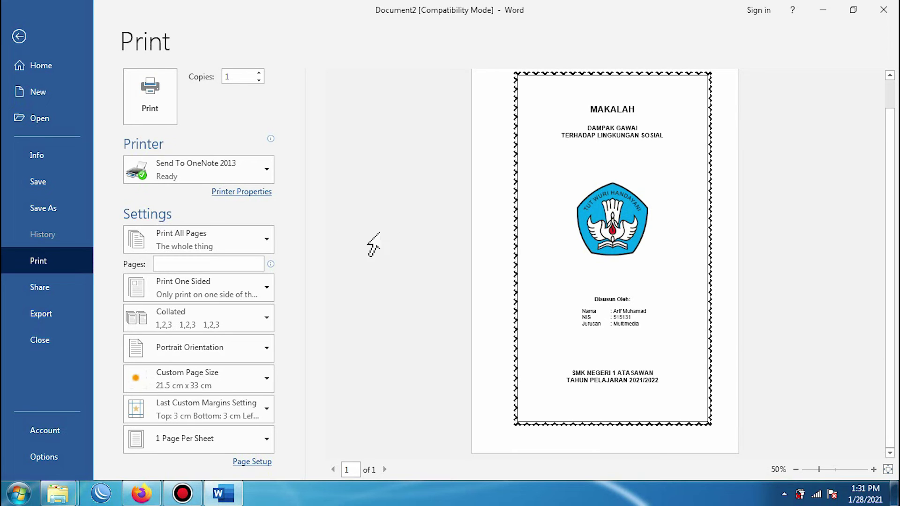
left_click(19, 36)
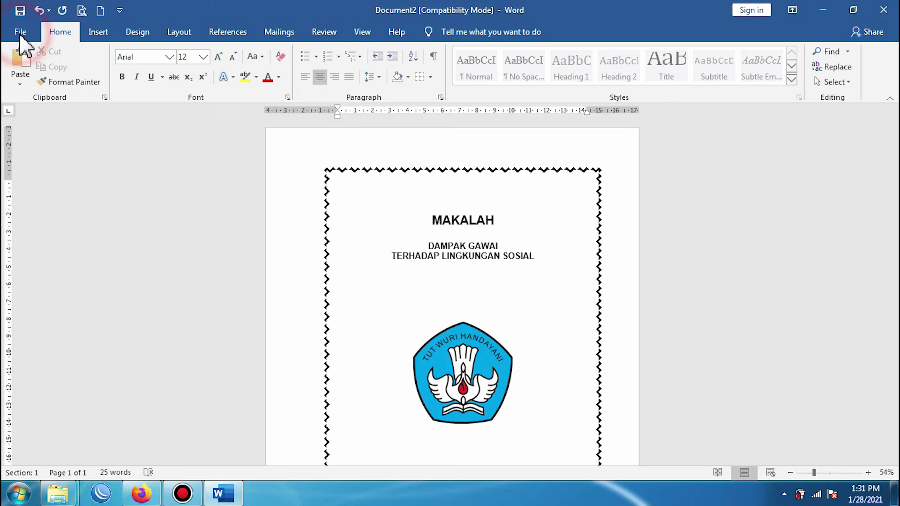
Step: Select the Tut Wuri Handayani logo below the subtitle and delete it
scroll(404, 264, "down", 2)
scroll(404, 265, "down", 1)
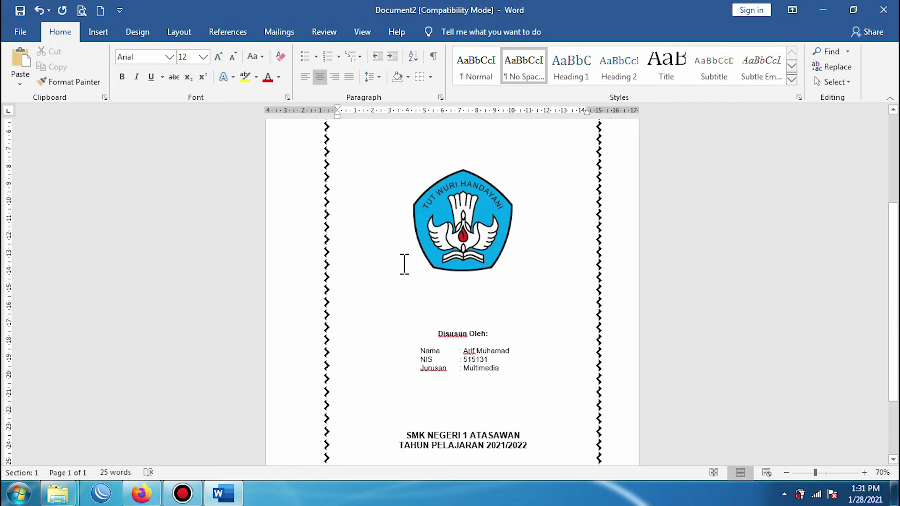
left_click(466, 227)
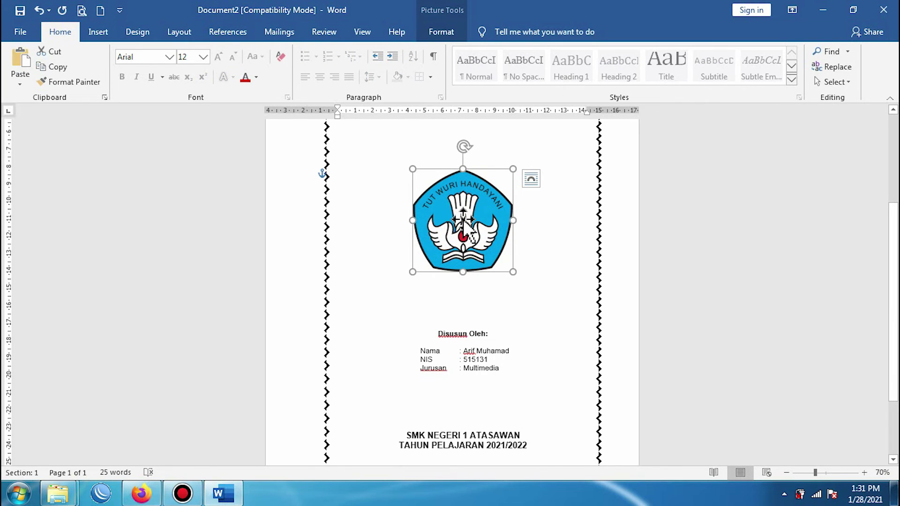
scroll(464, 220, "up", 2)
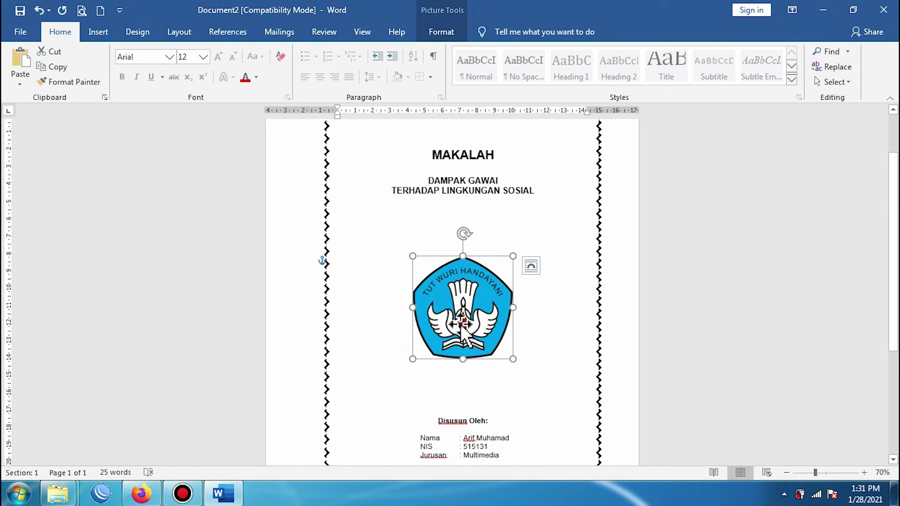
scroll(464, 321, "down", 4)
scroll(463, 323, "up", 2)
scroll(463, 323, "up", 1)
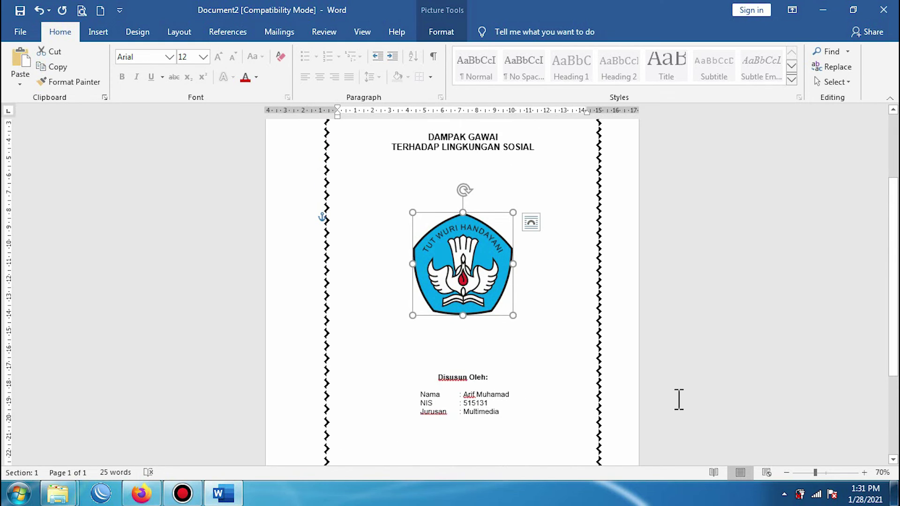
key("Delete")
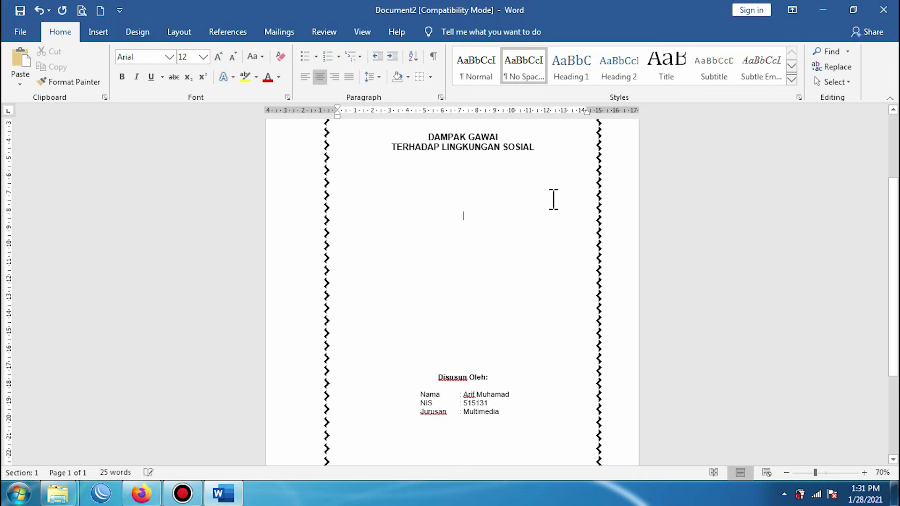
scroll(446, 328, "down", 2)
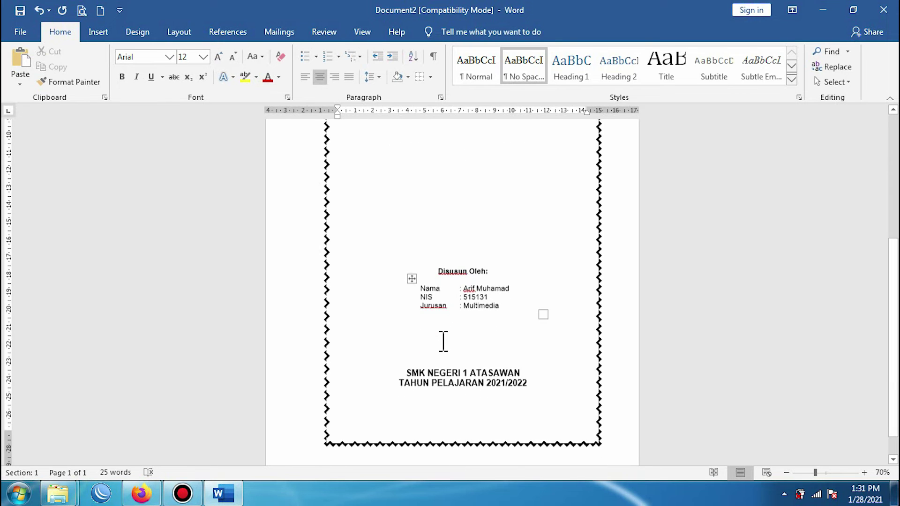
scroll(443, 341, "up", 3)
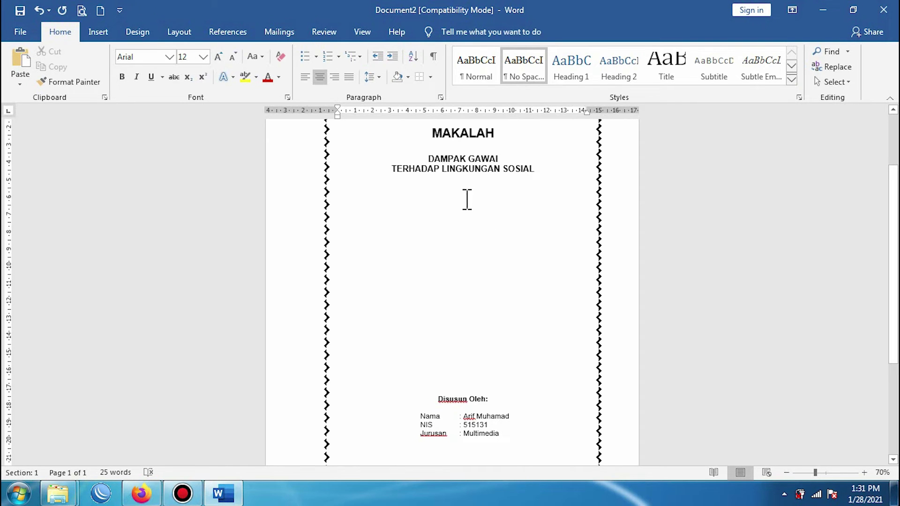
Step: Draw a straight vertical Line shape from below the subtitle down to just above 'Disusun Oleh'
left_click(100, 33)
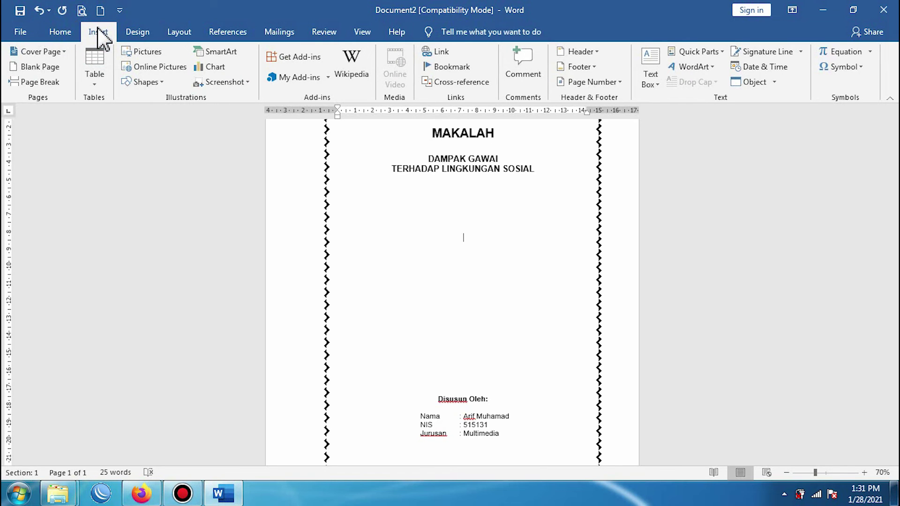
left_click(146, 82)
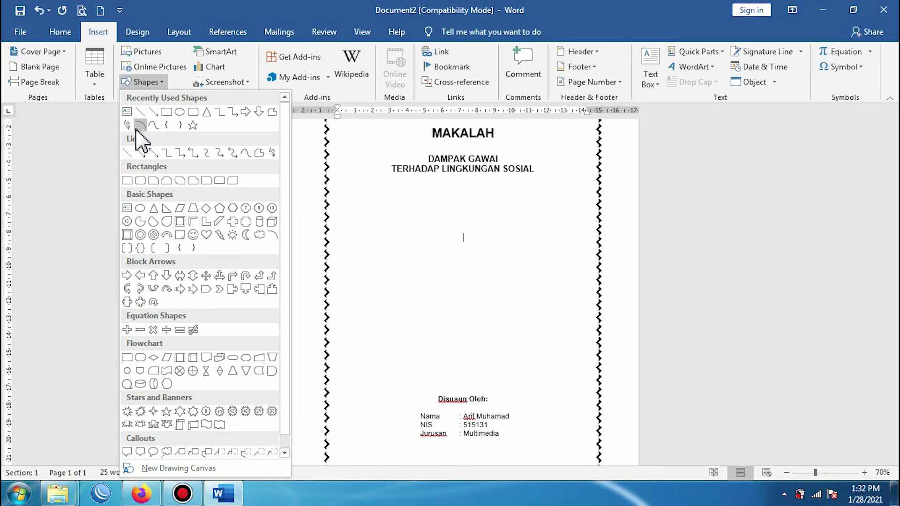
left_click(141, 112)
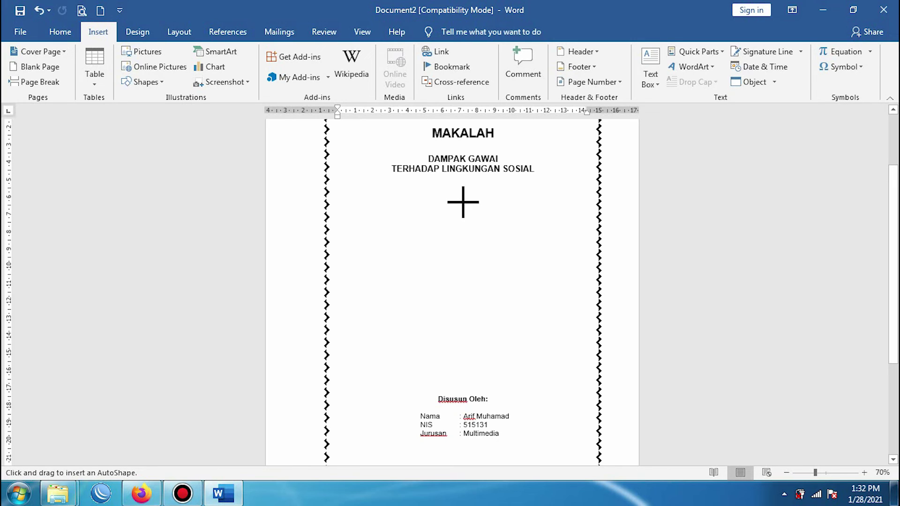
mouse_move(463, 194)
left_mouse_down()
mouse_move(460, 270)
mouse_move(474, 321)
mouse_move(462, 349)
left_mouse_up()
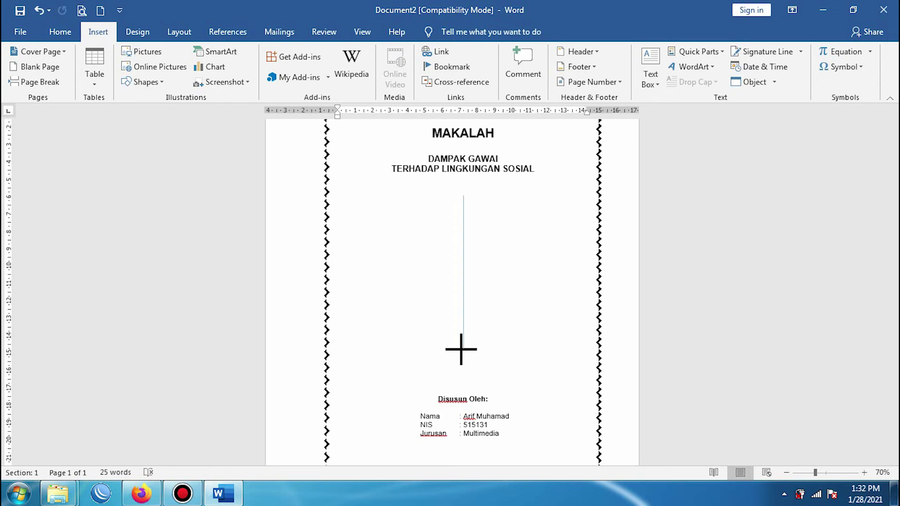
left_click_drag(461, 349, 470, 318)
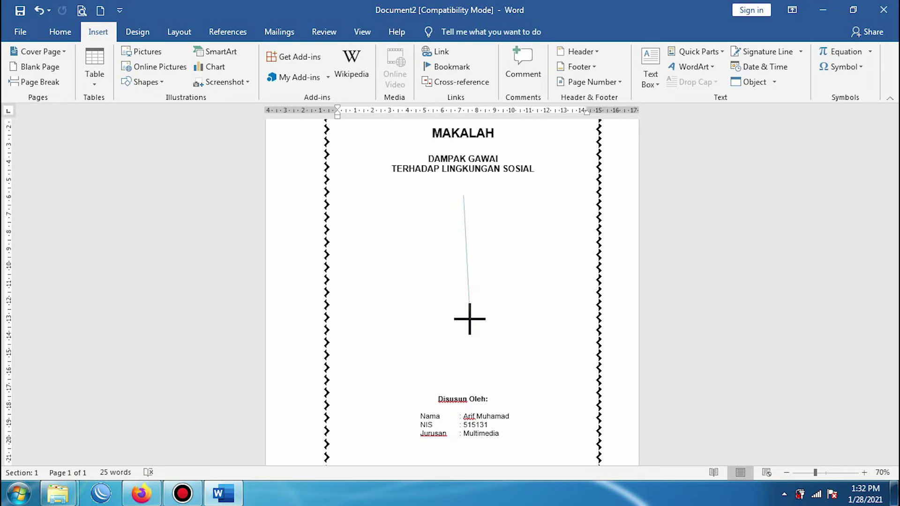
key("shift")
mouse_move(470, 319)
left_mouse_down()
mouse_move(565, 331)
mouse_move(428, 317)
mouse_move(473, 331)
mouse_move(499, 317)
mouse_move(527, 320)
left_mouse_up()
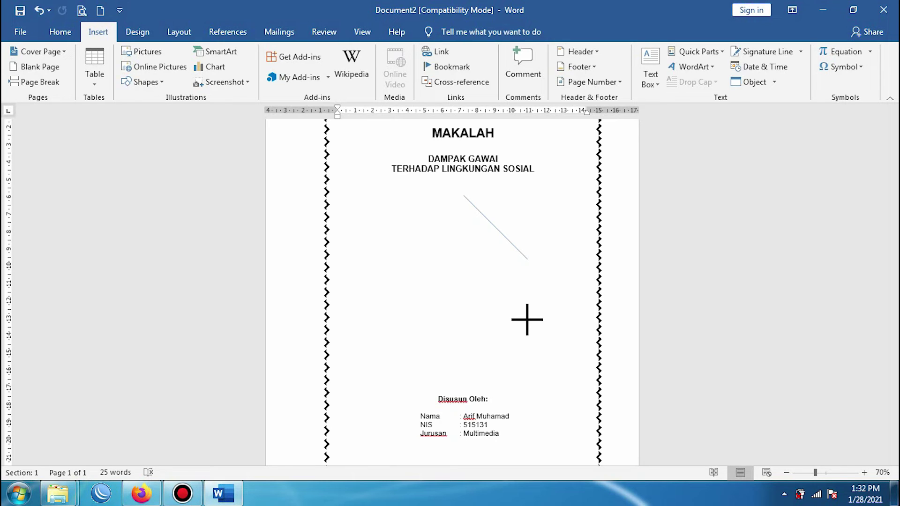
mouse_move(527, 320)
left_mouse_down()
mouse_move(499, 253)
mouse_move(546, 315)
mouse_move(518, 278)
mouse_move(480, 315)
mouse_move(478, 253)
mouse_move(471, 367)
left_mouse_up()
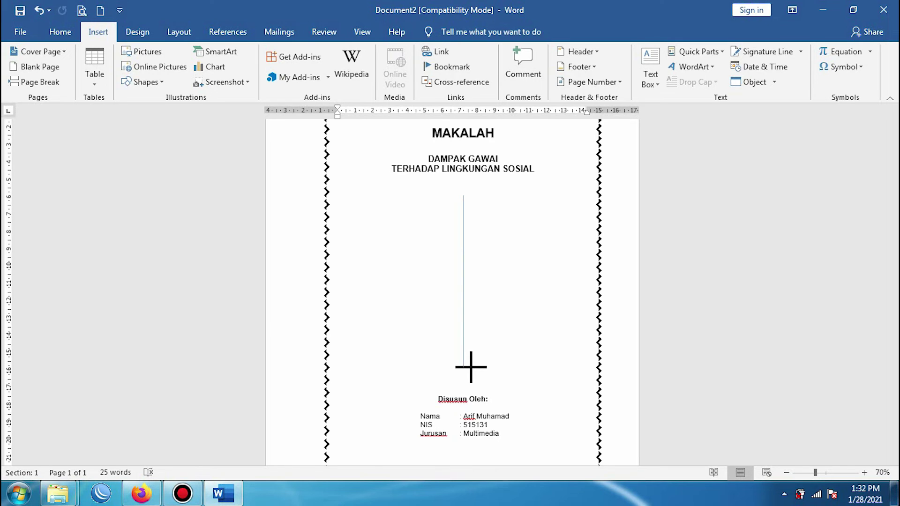
left_click_drag(471, 367, 474, 367)
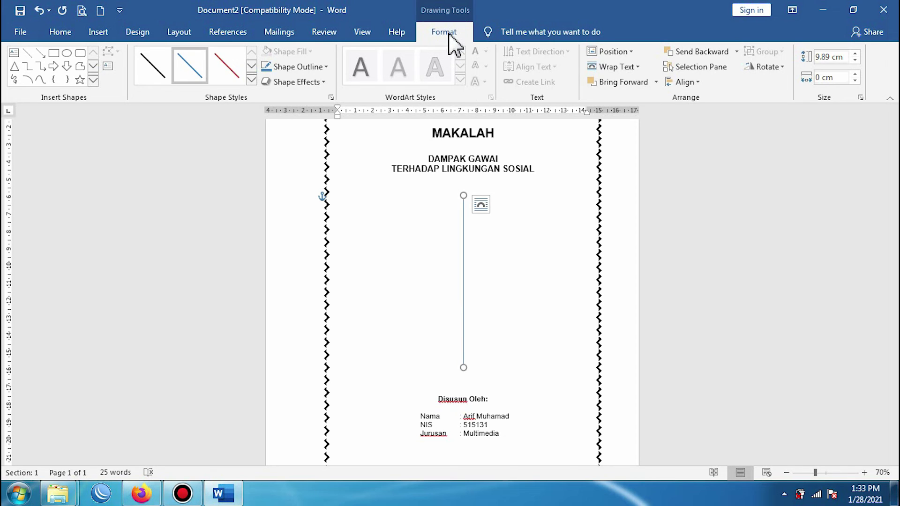
Step: Give the vertical line a solid black style and a 3 pt outline weight
left_click(158, 67)
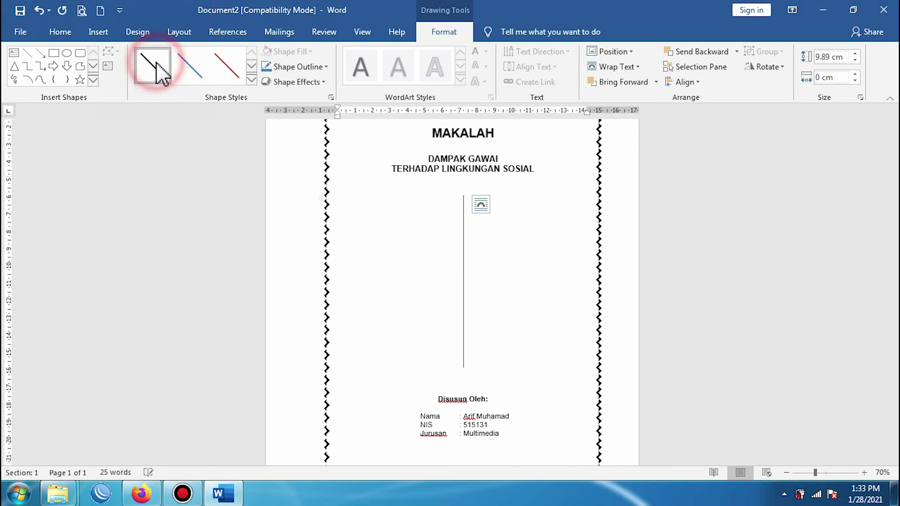
left_click(305, 67)
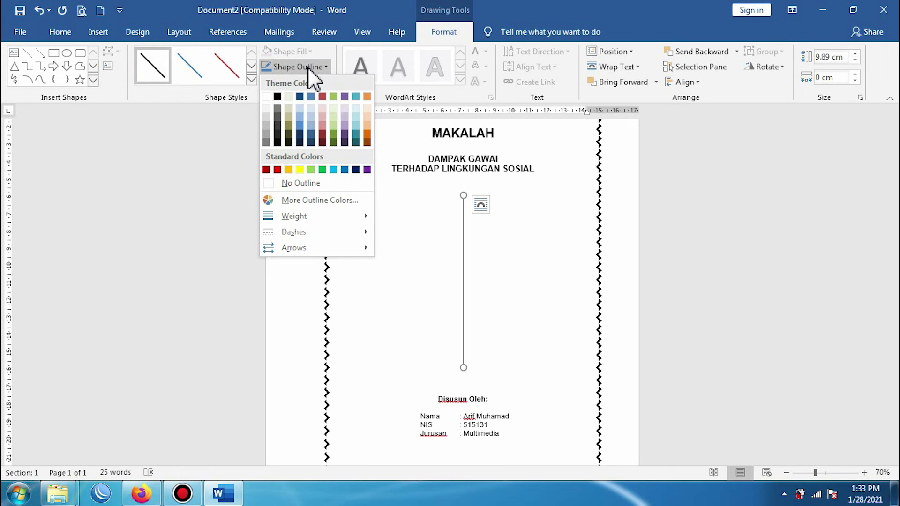
mouse_move(289, 219)
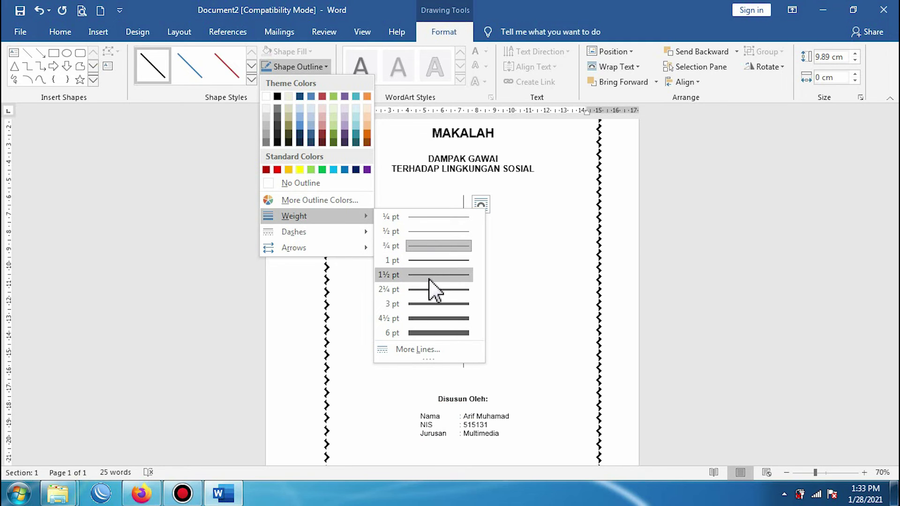
left_click(426, 304)
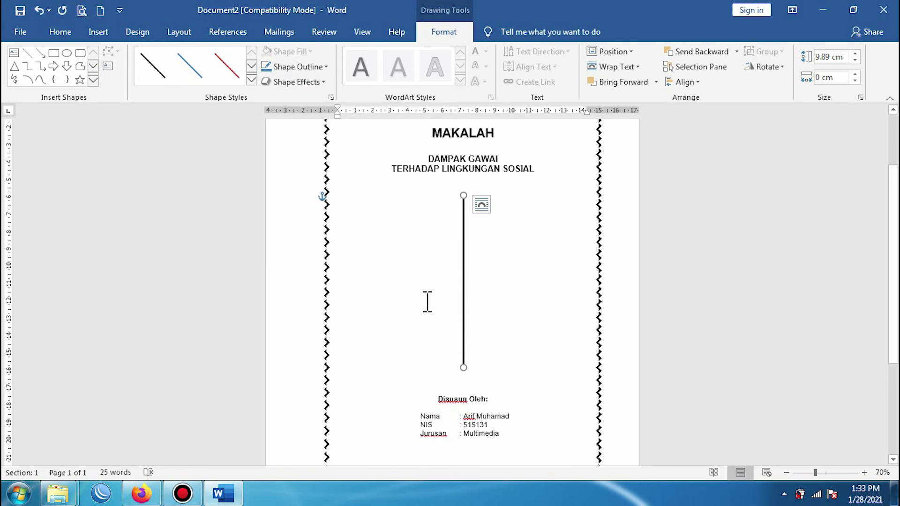
Step: Zoom in to 90% and centre the line horizontally on the page with Align Center
left_click(864, 473)
left_click(864, 472)
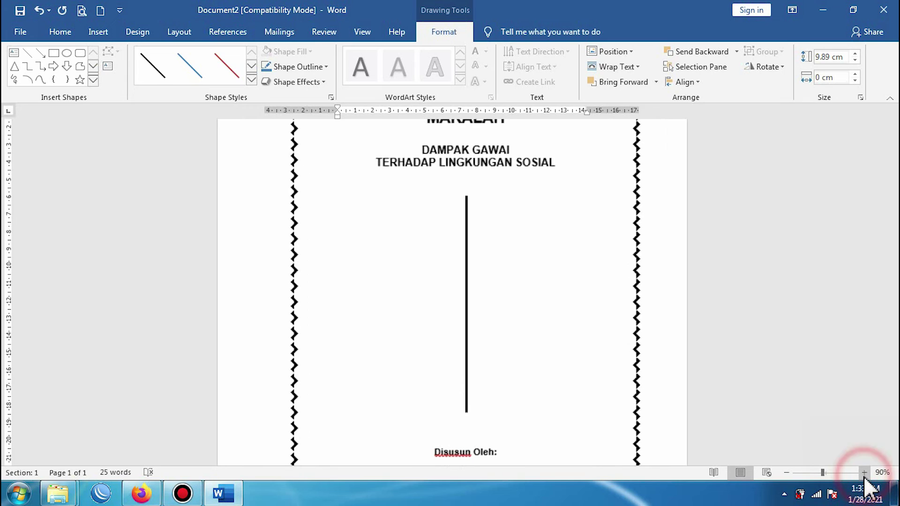
scroll(531, 313, "up", 4)
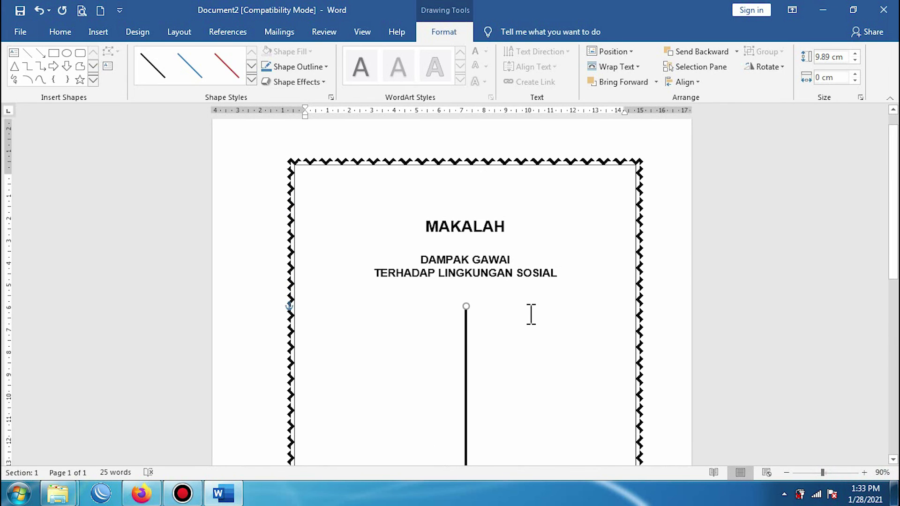
scroll(531, 313, "down", 3)
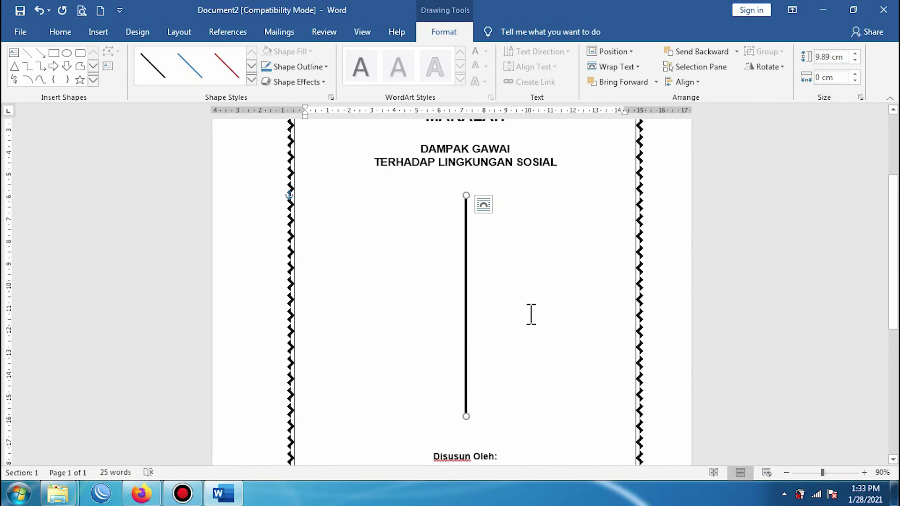
left_click(687, 87)
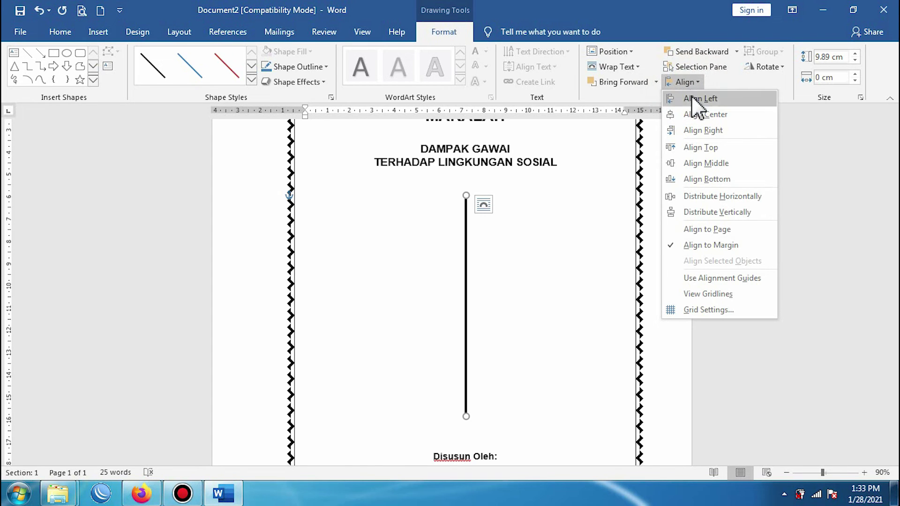
left_click(692, 115)
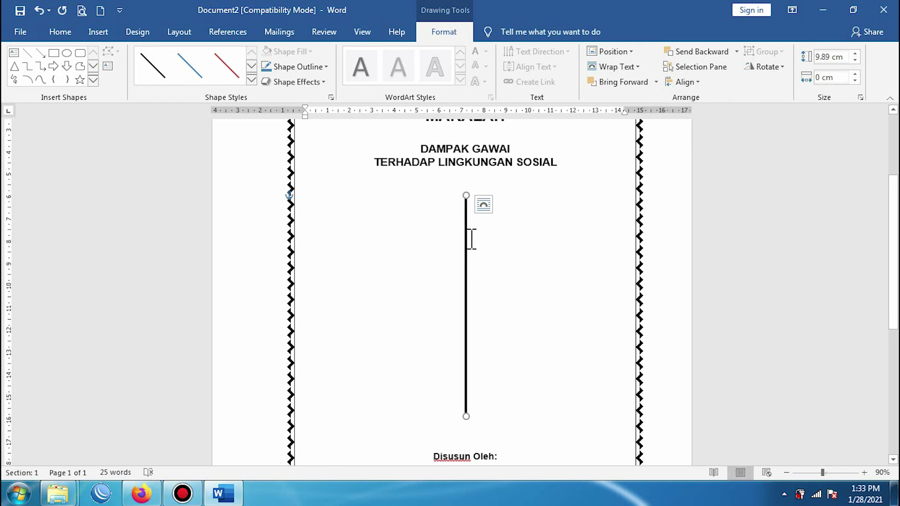
scroll(464, 243, "down", 3)
scroll(466, 258, "up", 3)
Step: Undo an accidental nudge of the line, then drag it rightward to start a copy
left_click_drag(466, 274, 507, 275)
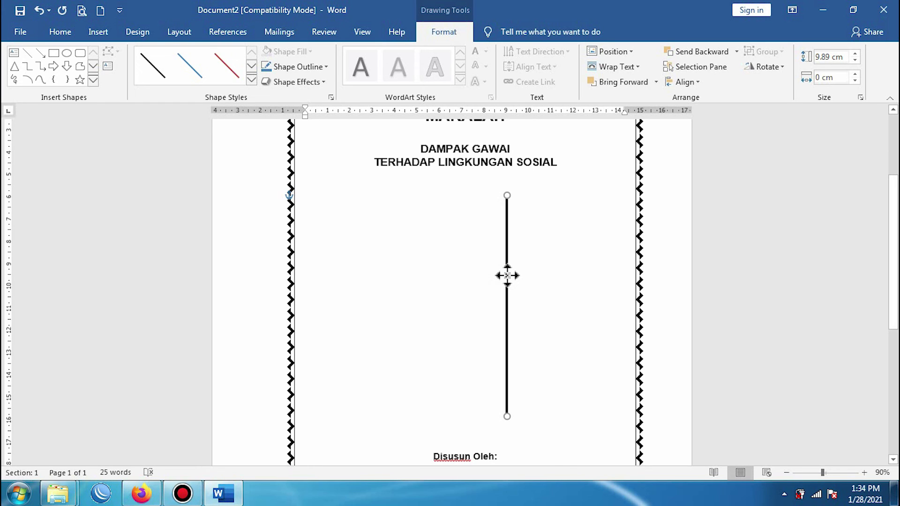
left_click_drag(508, 276, 508, 279)
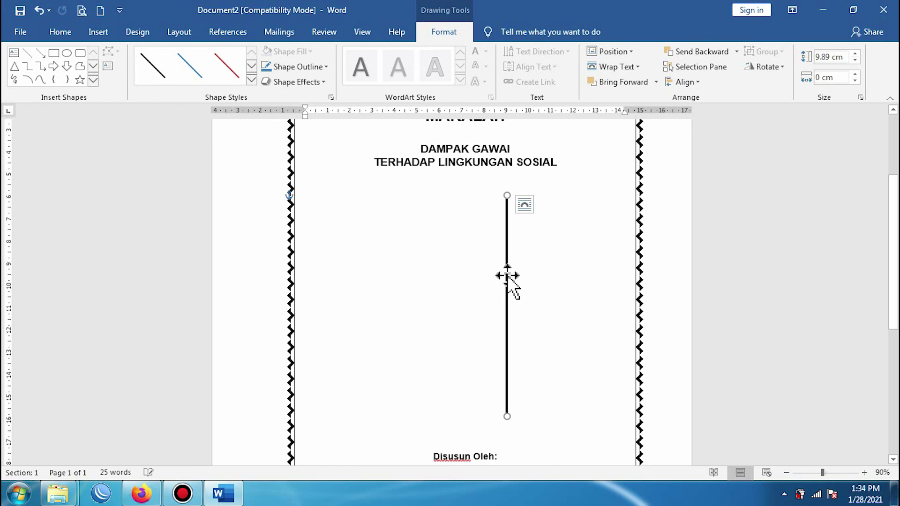
key("ctrl+z")
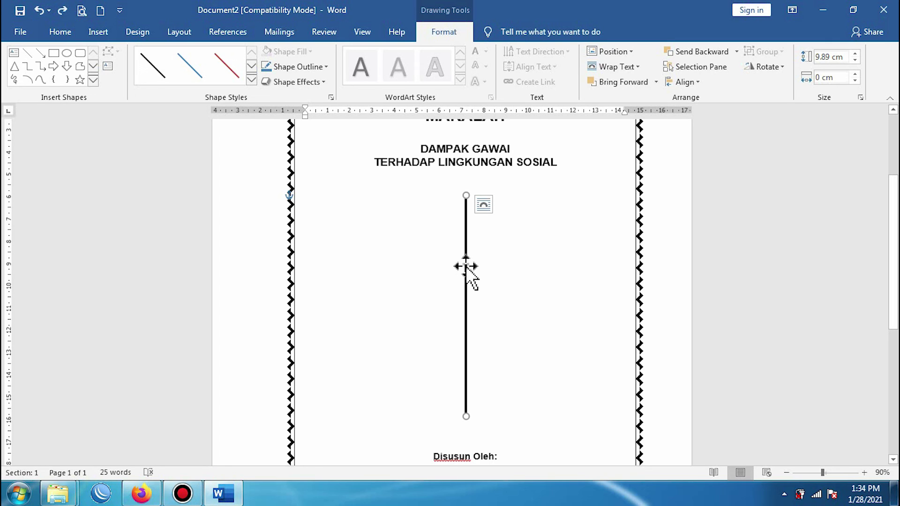
left_click(466, 266)
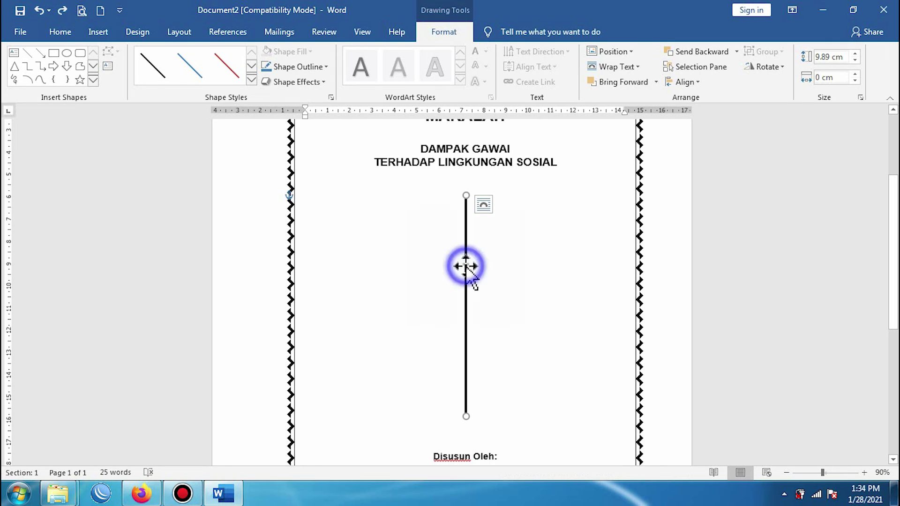
left_click_drag(466, 266, 496, 268)
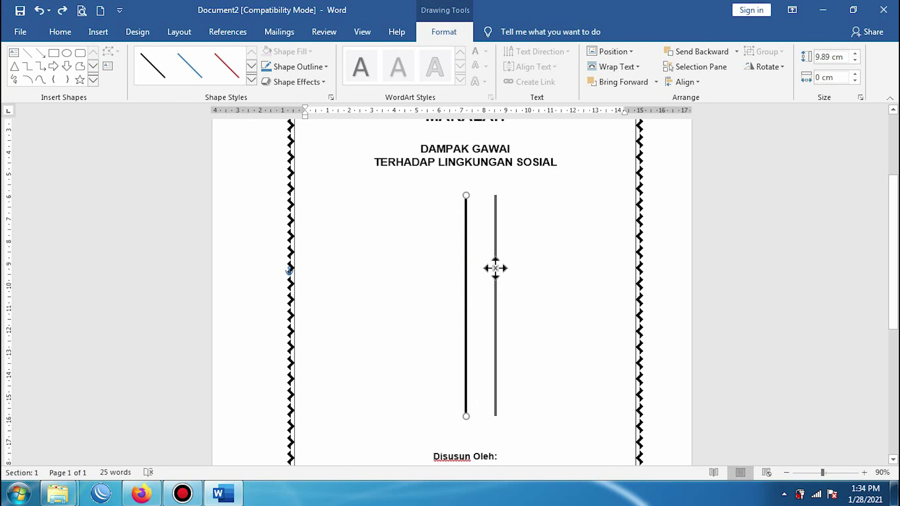
Step: Place a copy of the line right of the original and shorten it to 7.73 cm from the top
left_click_drag(495, 268, 496, 268)
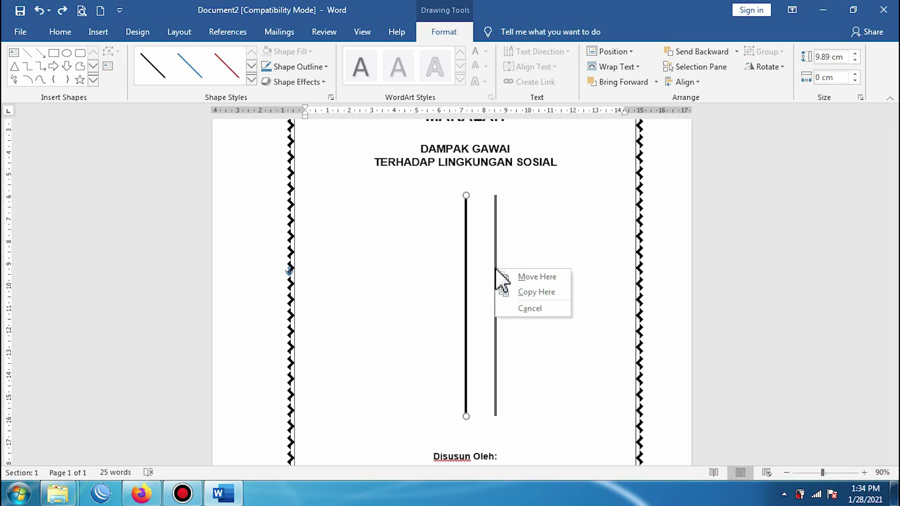
left_click(527, 293)
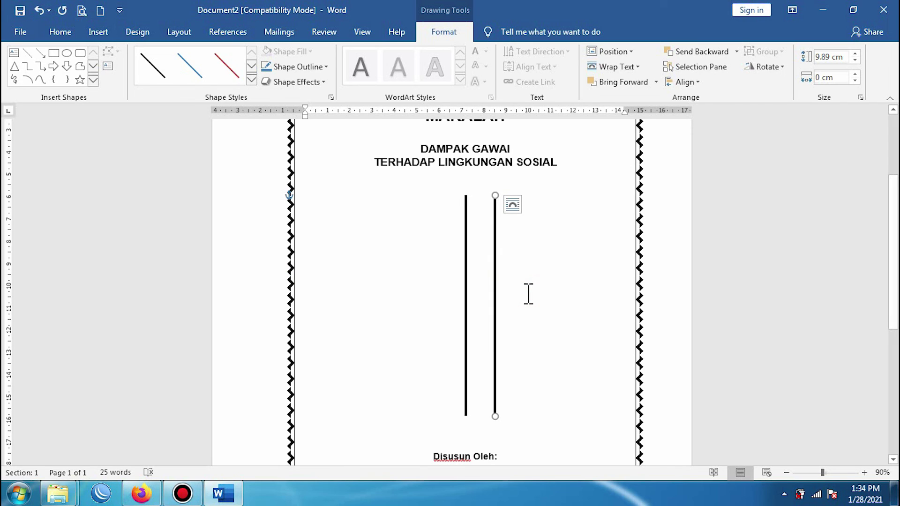
left_click_drag(491, 190, 495, 263)
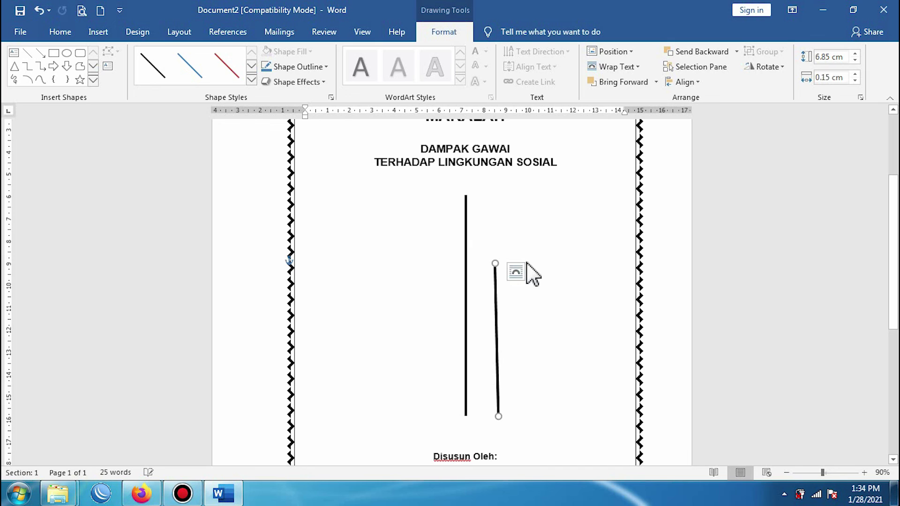
key("ctrl+z")
left_click(496, 193)
left_click_drag(496, 194, 493, 245)
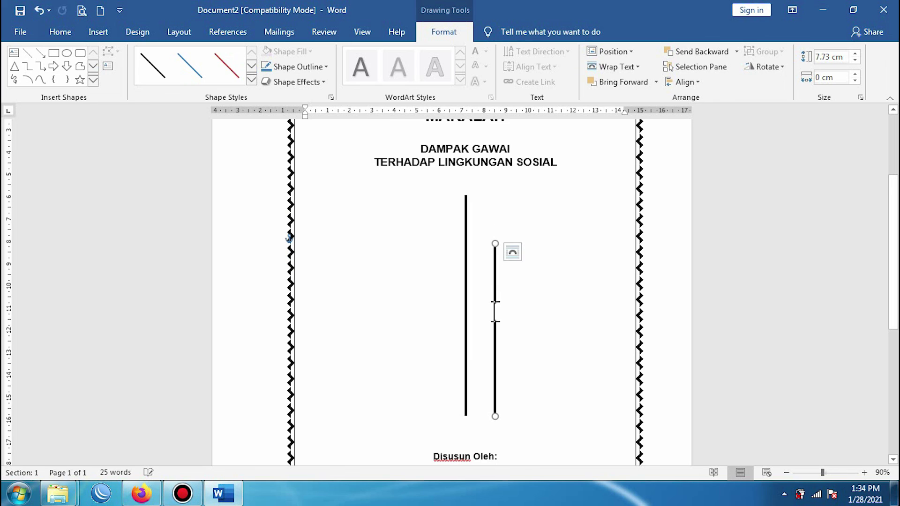
Step: Reposition the shorter line slightly up beside the original to form a parallel pair
left_click_drag(496, 332, 496, 305)
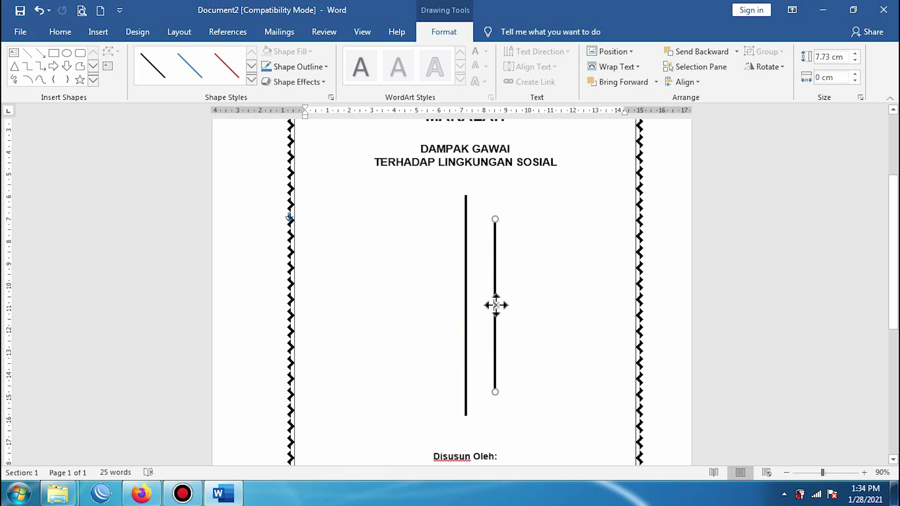
left_click_drag(495, 305, 501, 305)
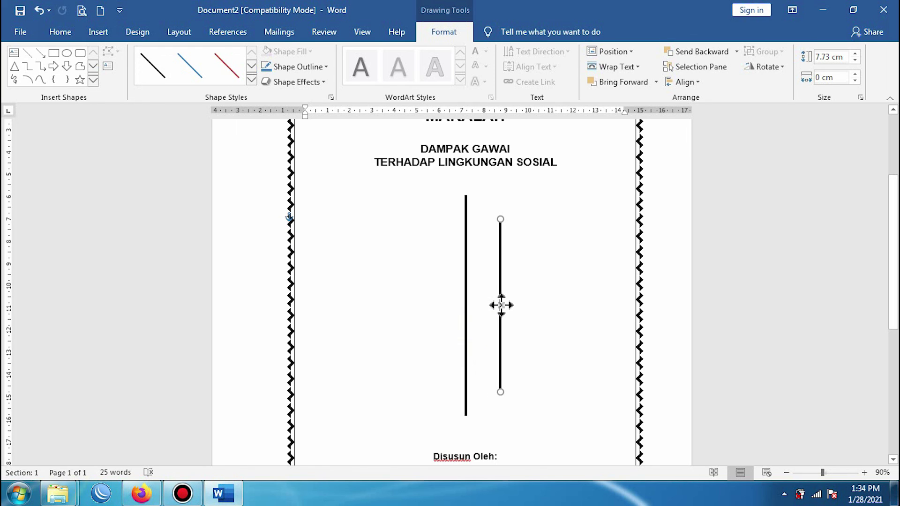
left_click_drag(501, 305, 495, 306)
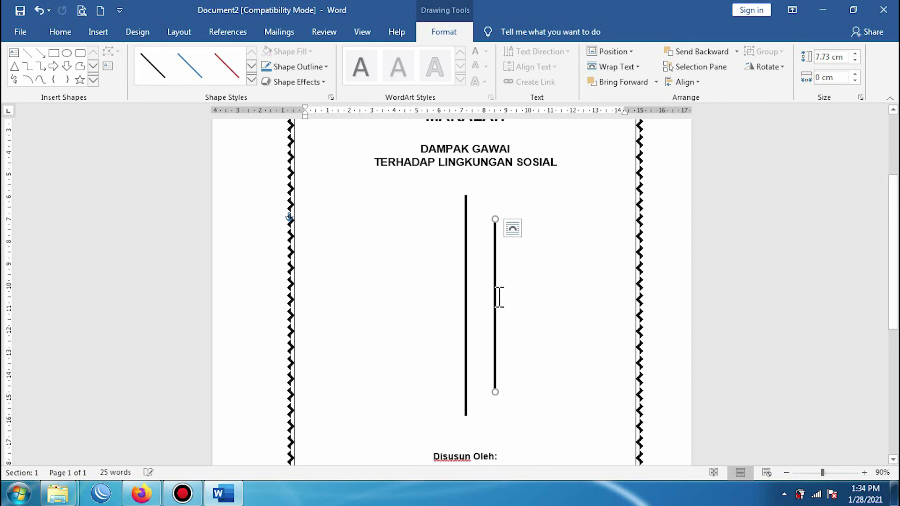
left_click(417, 279)
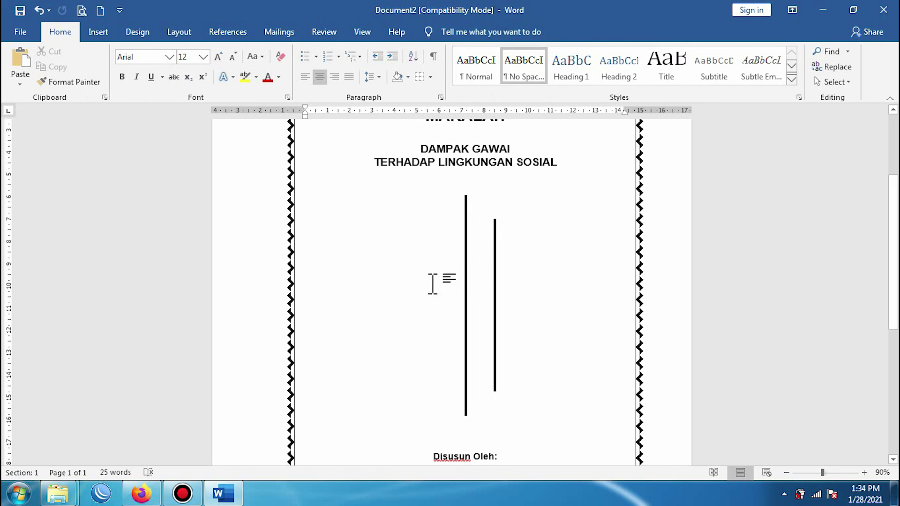
Step: Copy the shorter line to the left of the long centre line and nudge it into symmetric alignment
left_click(494, 279)
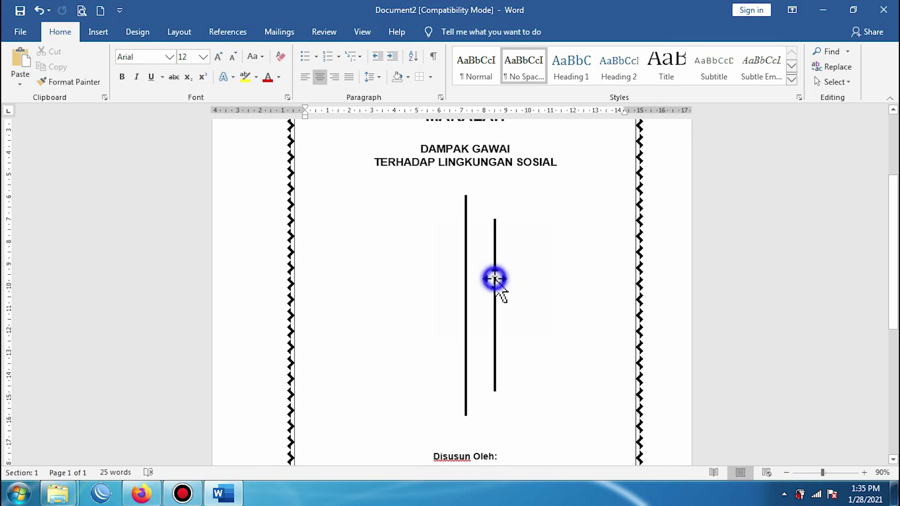
left_click_drag(494, 279, 433, 278)
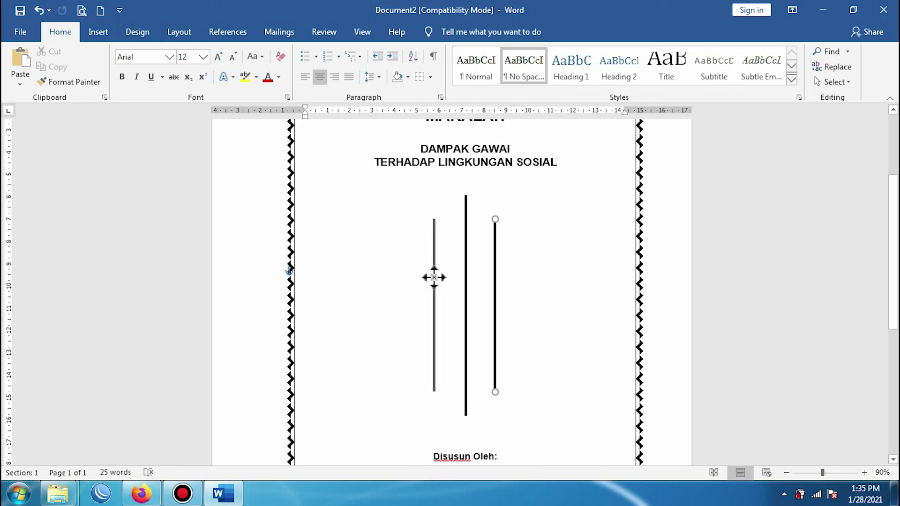
left_click_drag(434, 278, 435, 278)
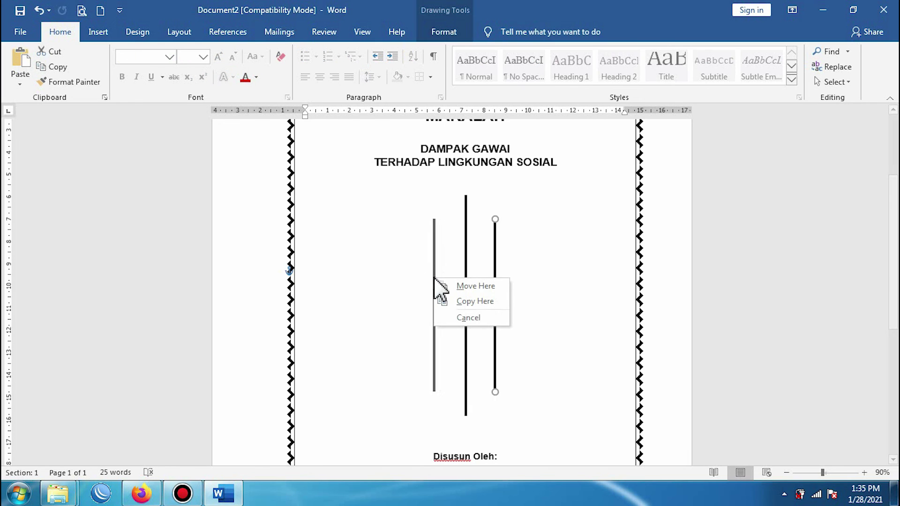
left_click(472, 302)
left_click(547, 312)
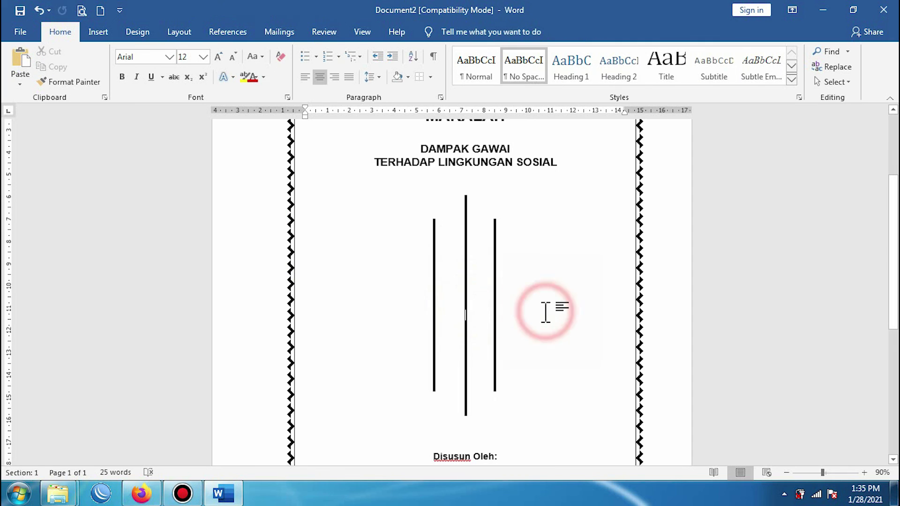
left_click(434, 300)
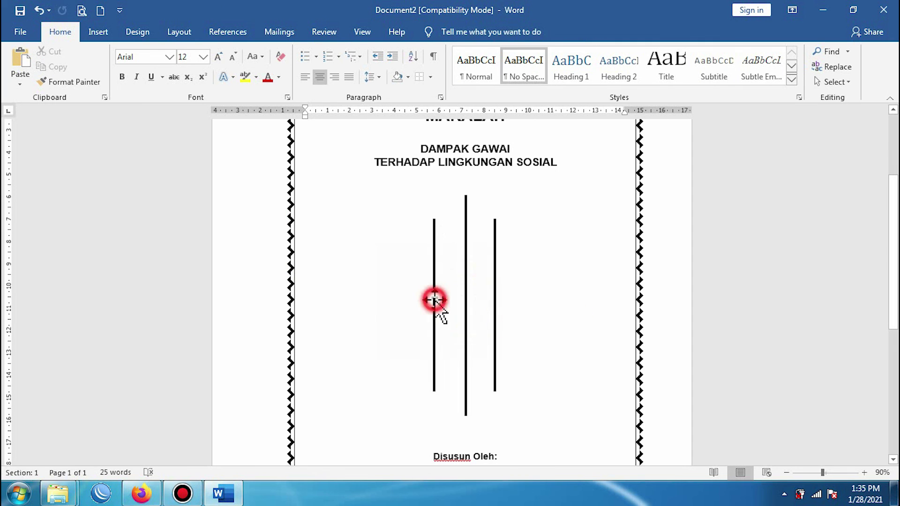
left_click_drag(435, 301, 436, 300)
left_click(546, 281)
scroll(554, 280, "up", 2)
scroll(553, 280, "down", 6)
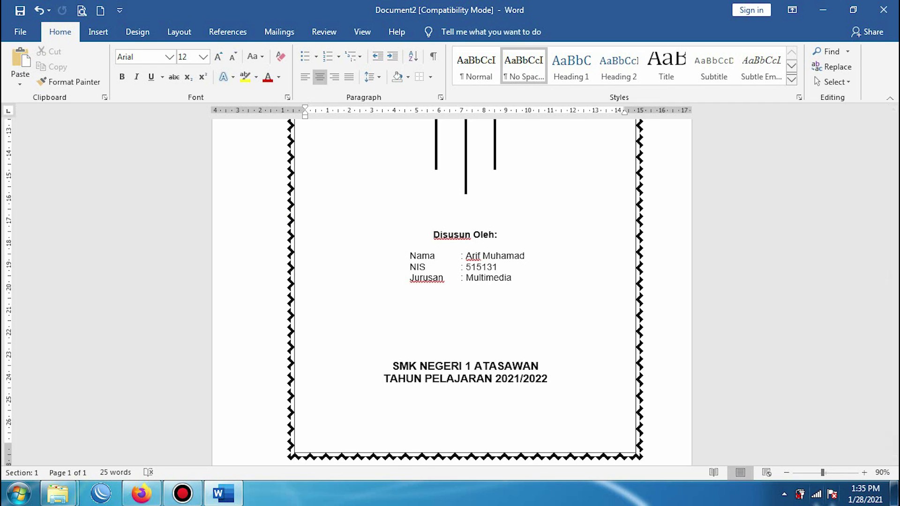
left_click(787, 473)
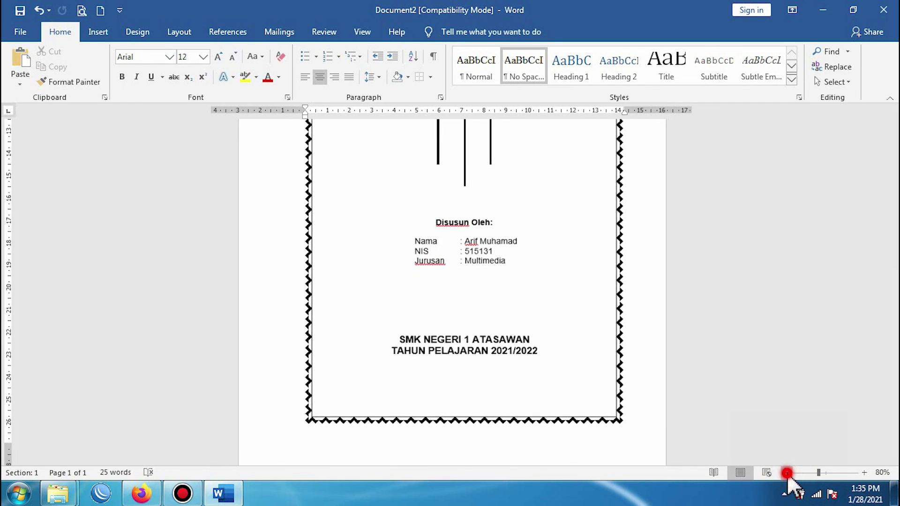
left_click(786, 473)
left_click(786, 473)
scroll(514, 392, "up", 5)
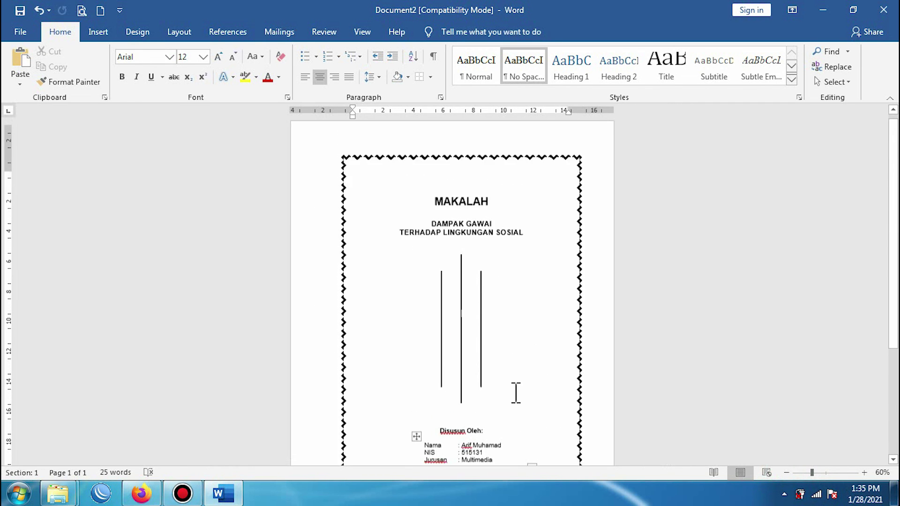
scroll(515, 393, "down", 3)
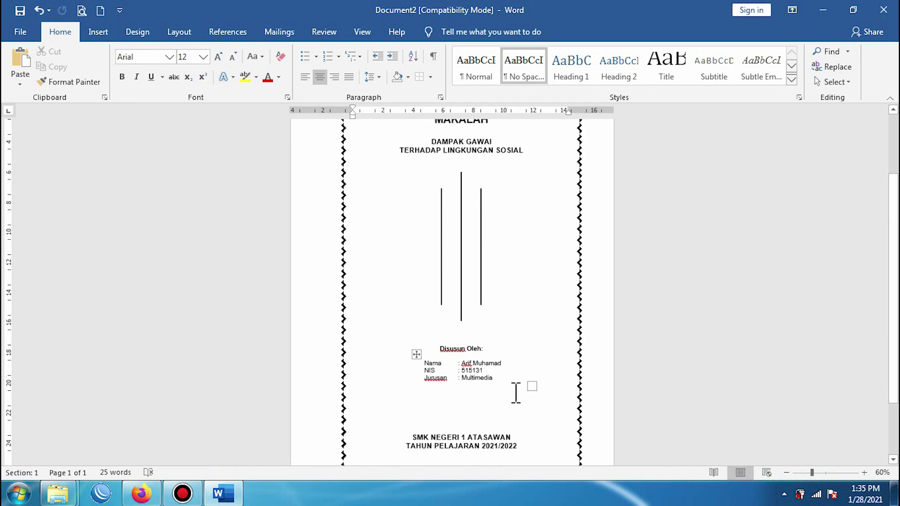
scroll(515, 393, "up", 1)
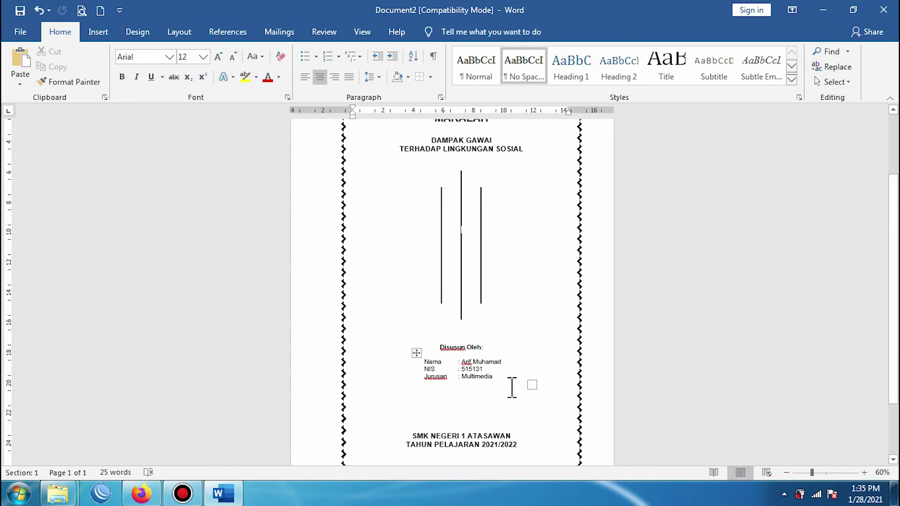
left_click(462, 265)
left_click(863, 472)
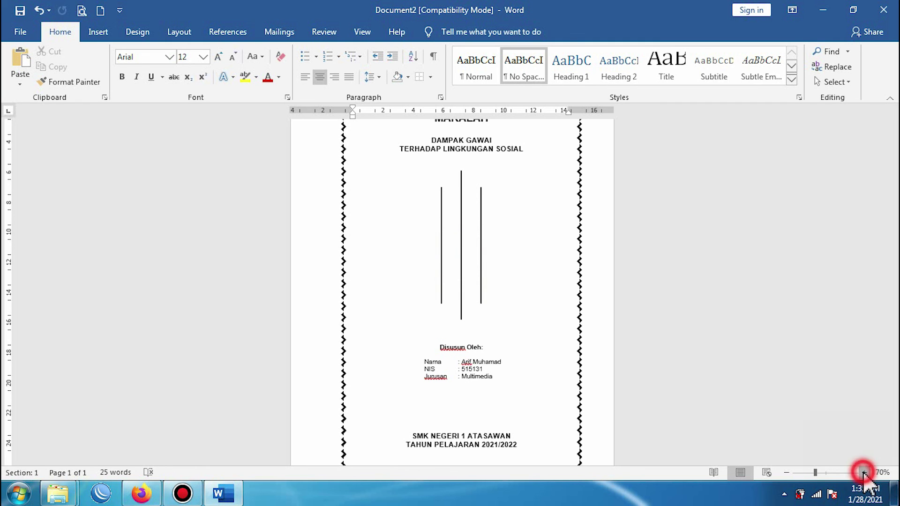
left_click(863, 473)
left_click(863, 472)
left_click(466, 232)
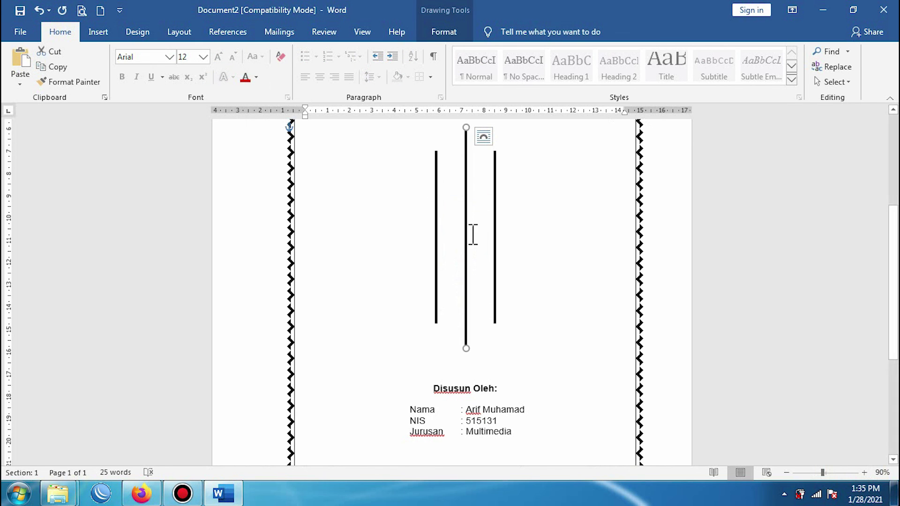
Step: Set the long centre line's outline weight to 4½ pt to match the side lines
left_click(441, 32)
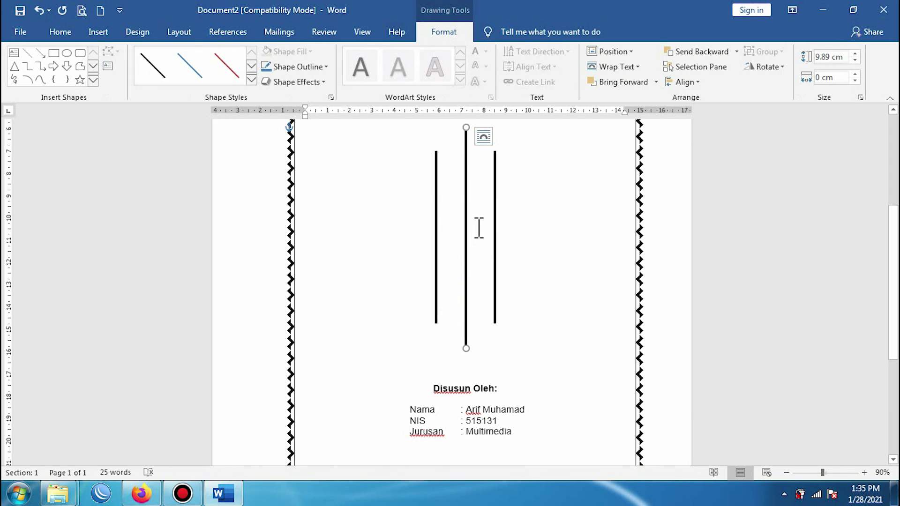
left_click(318, 70)
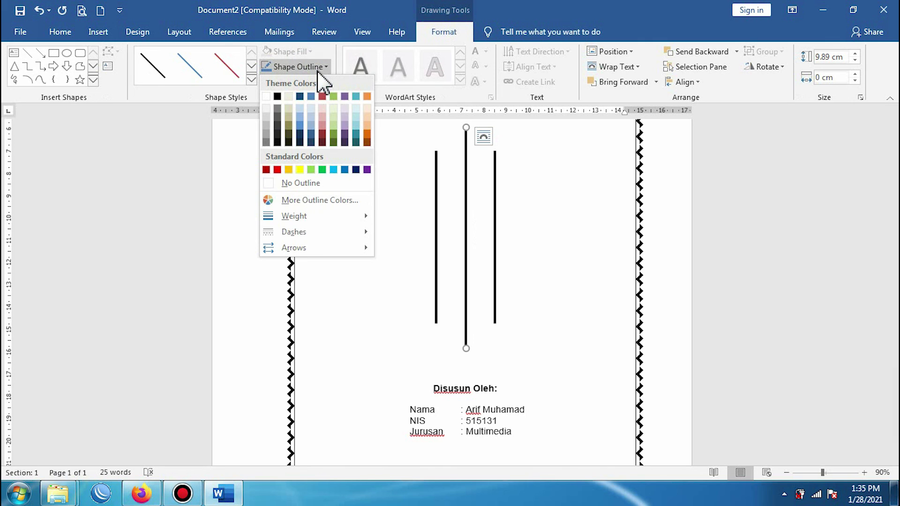
mouse_move(329, 217)
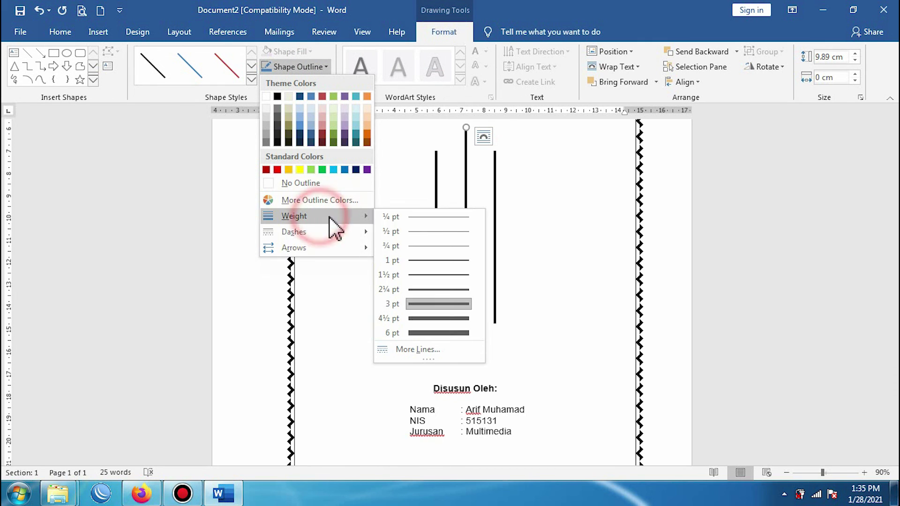
left_click(433, 319)
left_click(558, 300)
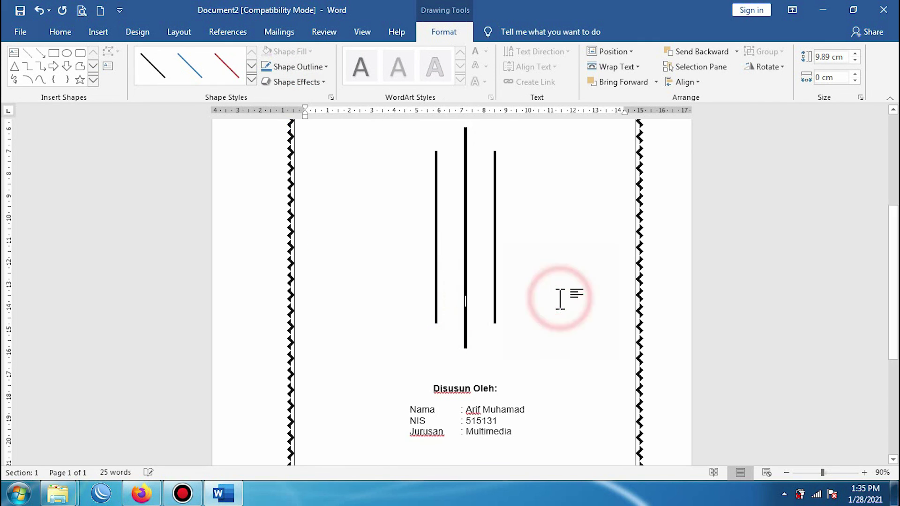
scroll(562, 300, "up", 3)
scroll(562, 300, "down", 7)
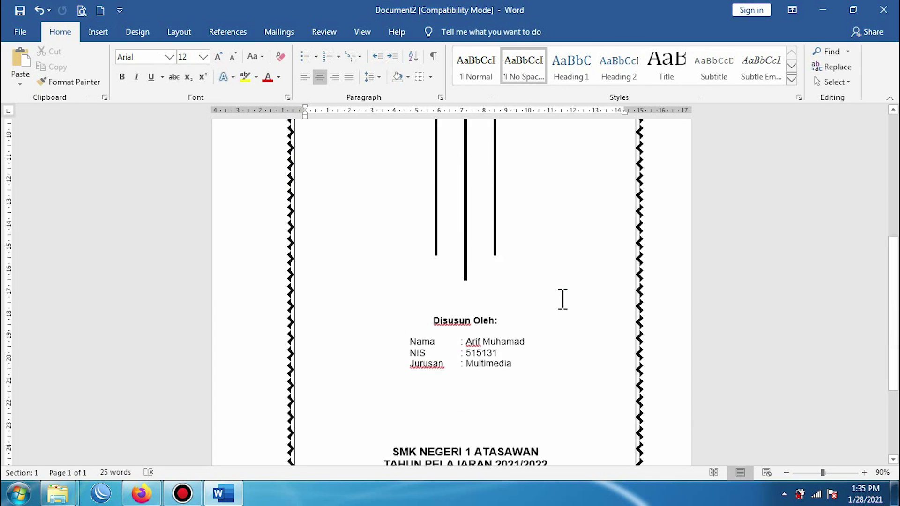
scroll(563, 300, "up", 8)
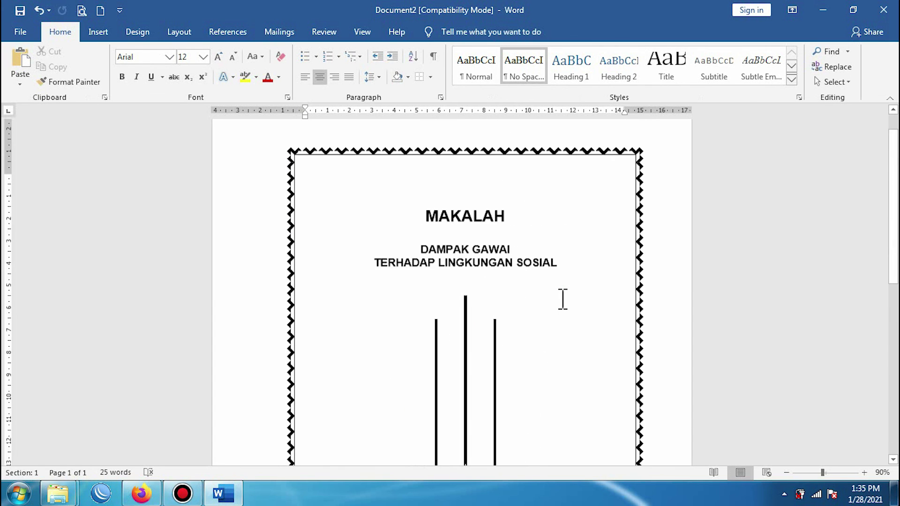
Step: Open the print preview and zoom it out to 40% to show the whole cover page
left_click(83, 13)
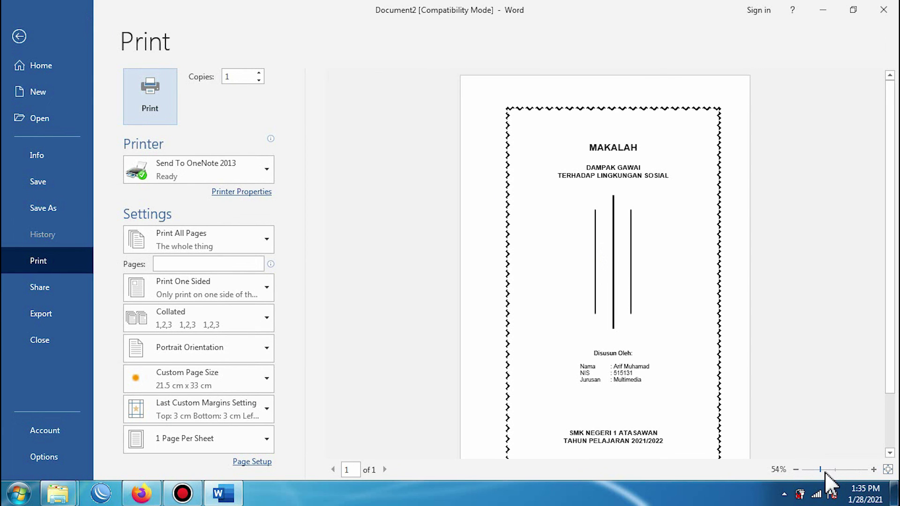
left_click(897, 348)
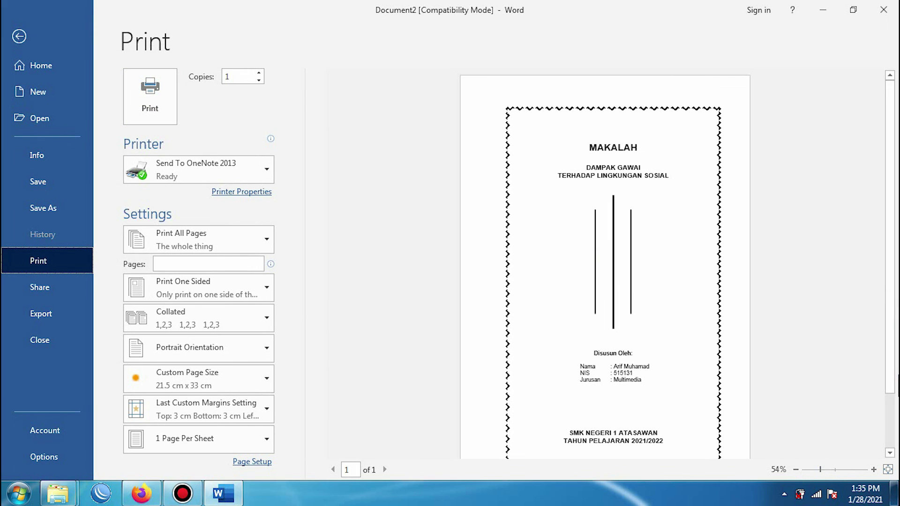
scroll(891, 375, "down", 2)
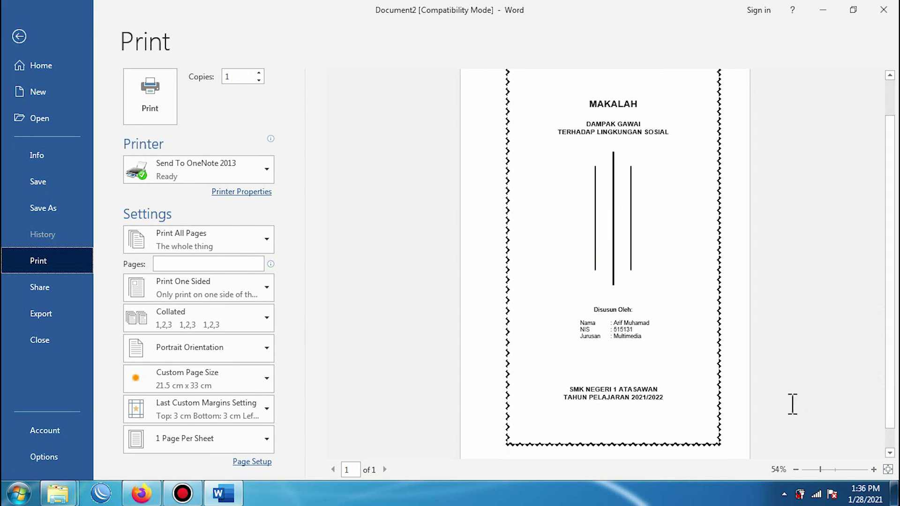
left_click(795, 470)
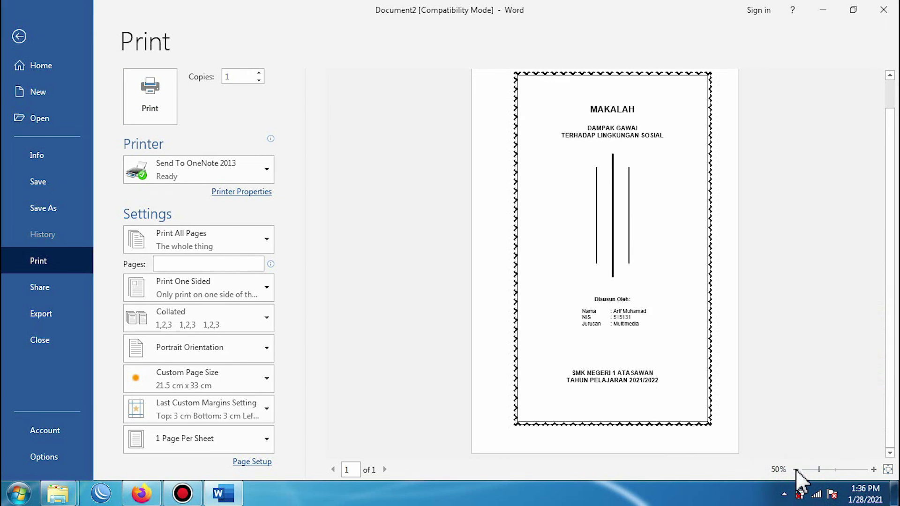
left_click(796, 469)
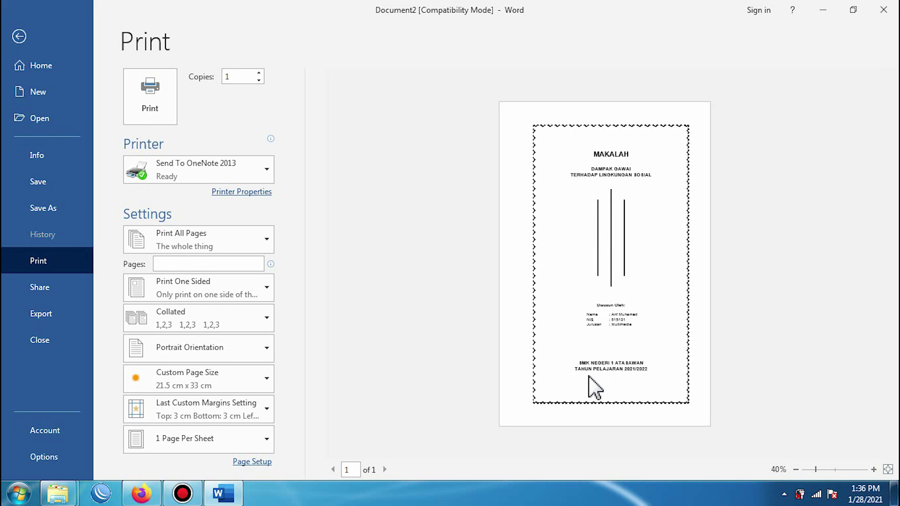
Step: Leave the print preview and scroll back to the top of the editable cover page
left_click(19, 36)
scroll(565, 305, "down", 3)
scroll(561, 304, "up", 5)
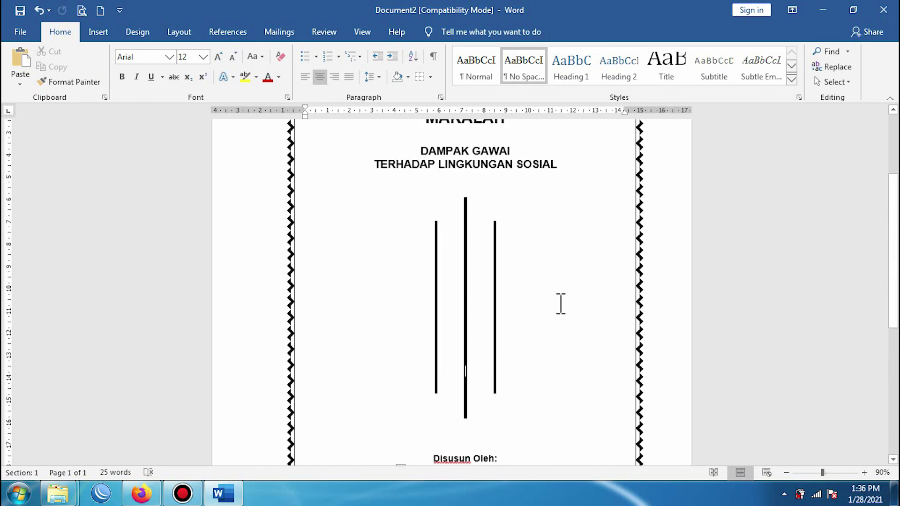
scroll(560, 304, "up", 4)
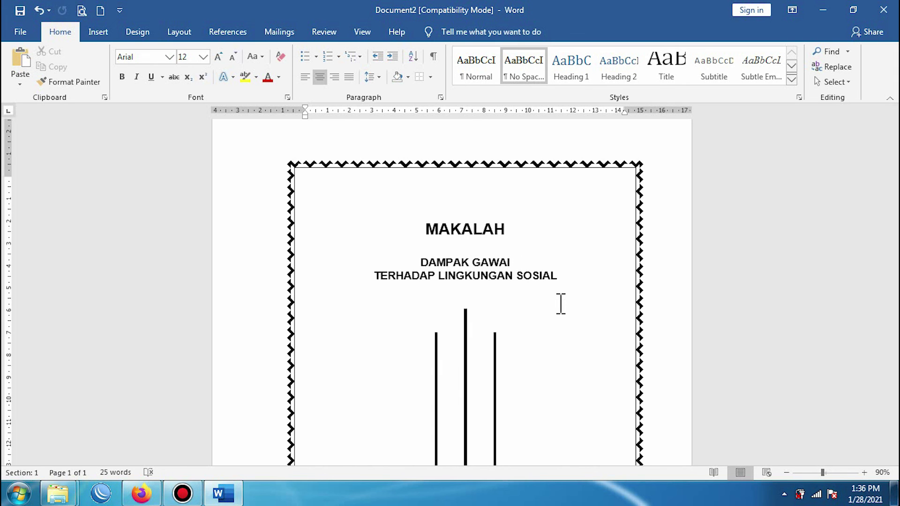
scroll(561, 303, "down", 15)
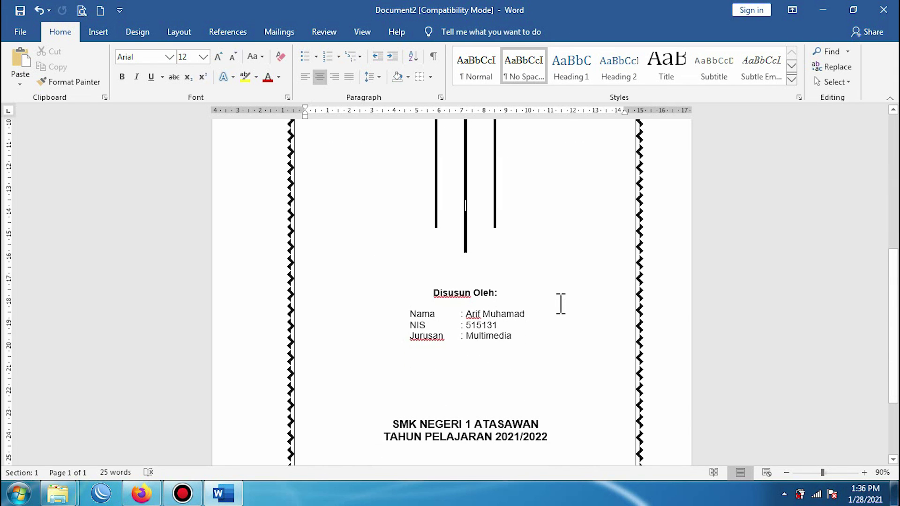
scroll(561, 304, "up", 15)
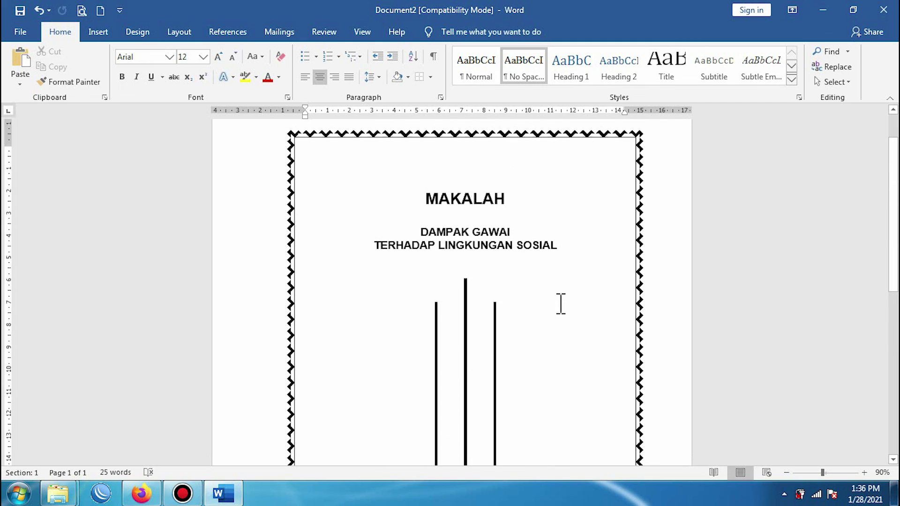
scroll(561, 303, "up", 1)
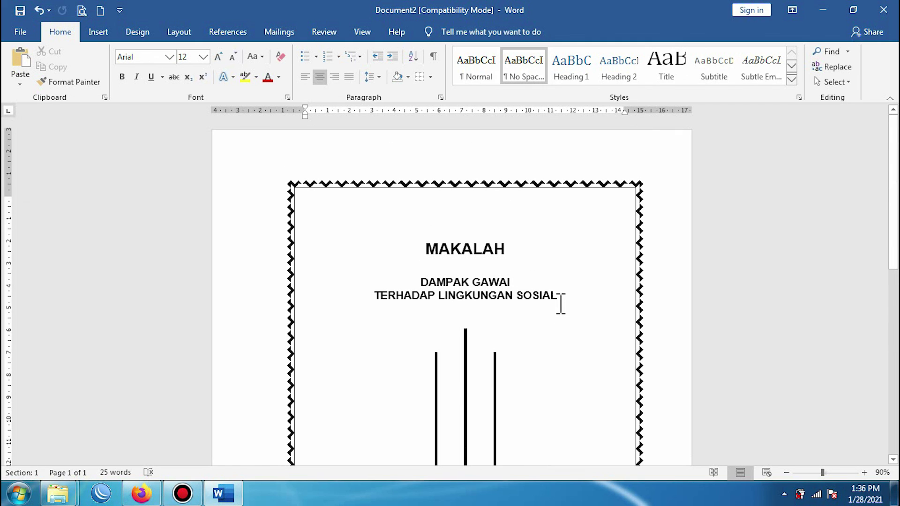